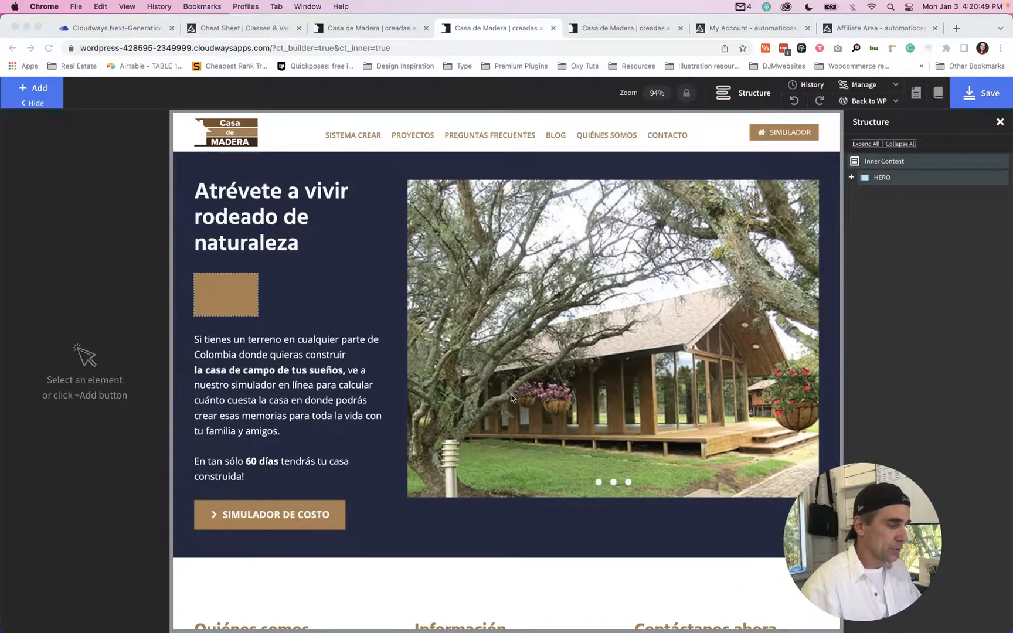
Add a new section below the HERO section and rename it VIDEO.
{"action": "scroll", "coordinate": [511, 398], "scroll_direction": "down", "scroll_amount": 5}
{"action": "scroll", "coordinate": [511, 389], "scroll_direction": "up", "scroll_amount": 3}
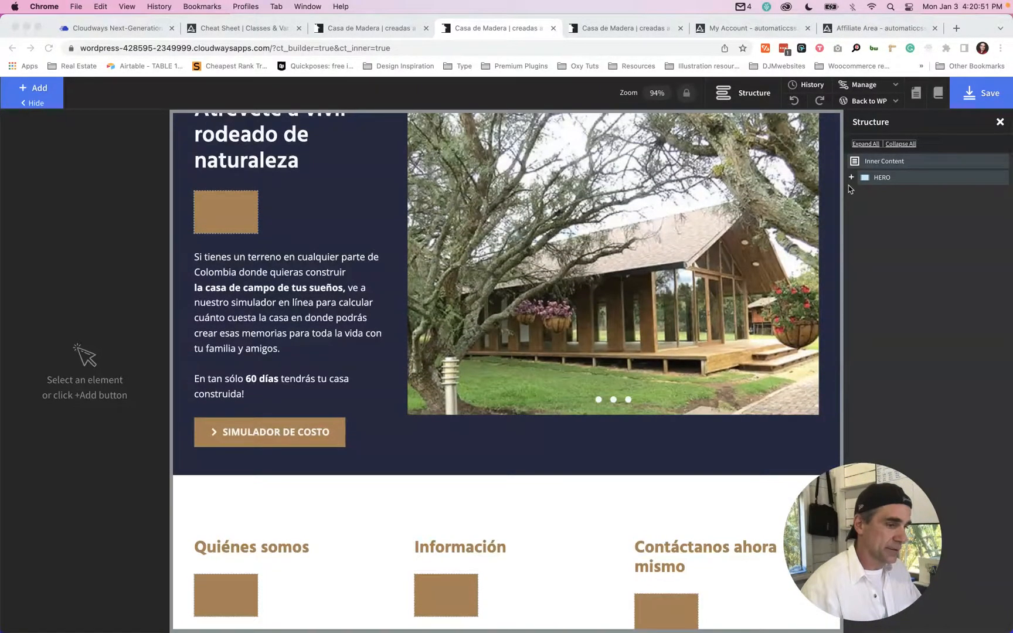
{"action": "left_click", "coordinate": [906, 215]}
{"action": "key", "text": "s"}
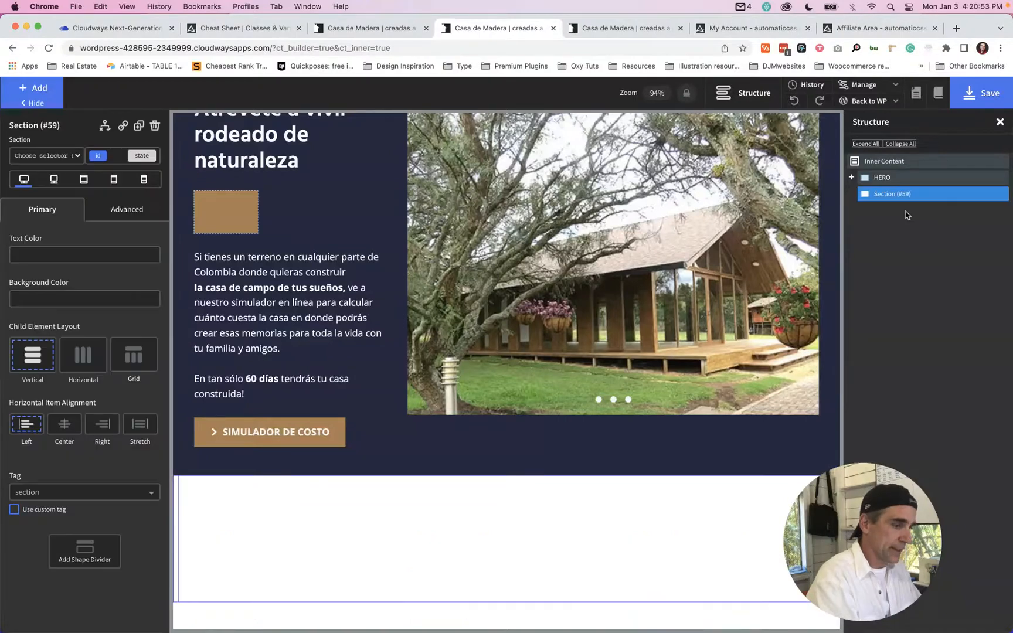
{"action": "double_click", "coordinate": [884, 198]}
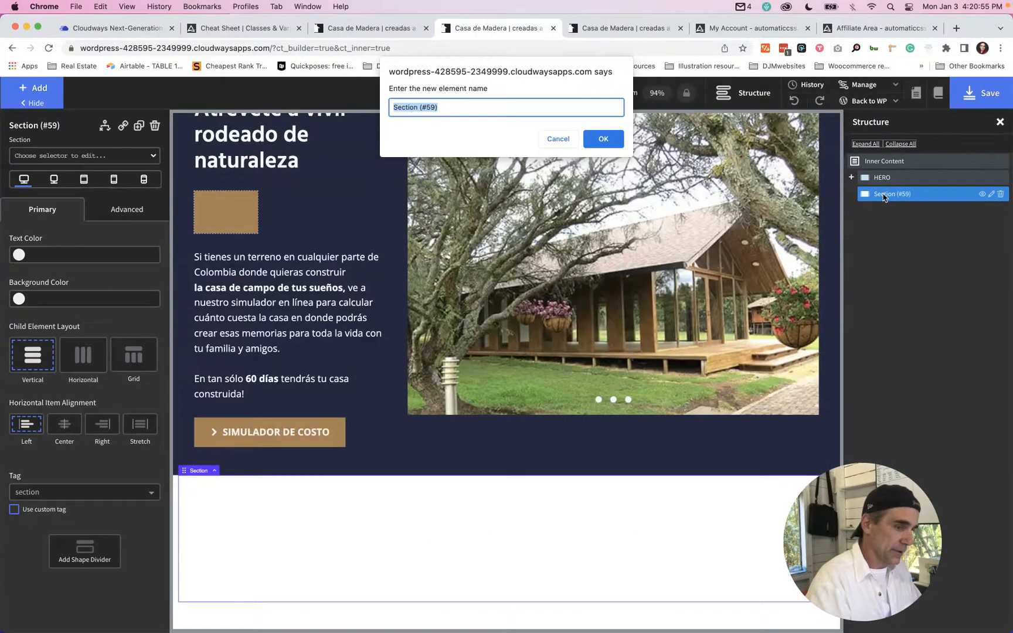
{"action": "type", "text": "Vi"}
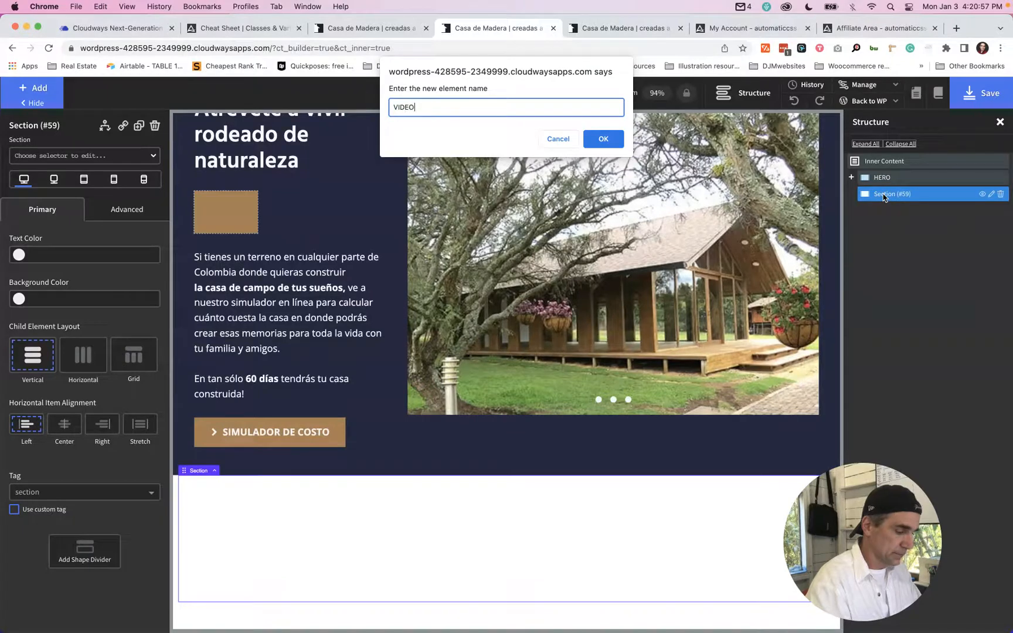
{"action": "key", "text": "Return"}
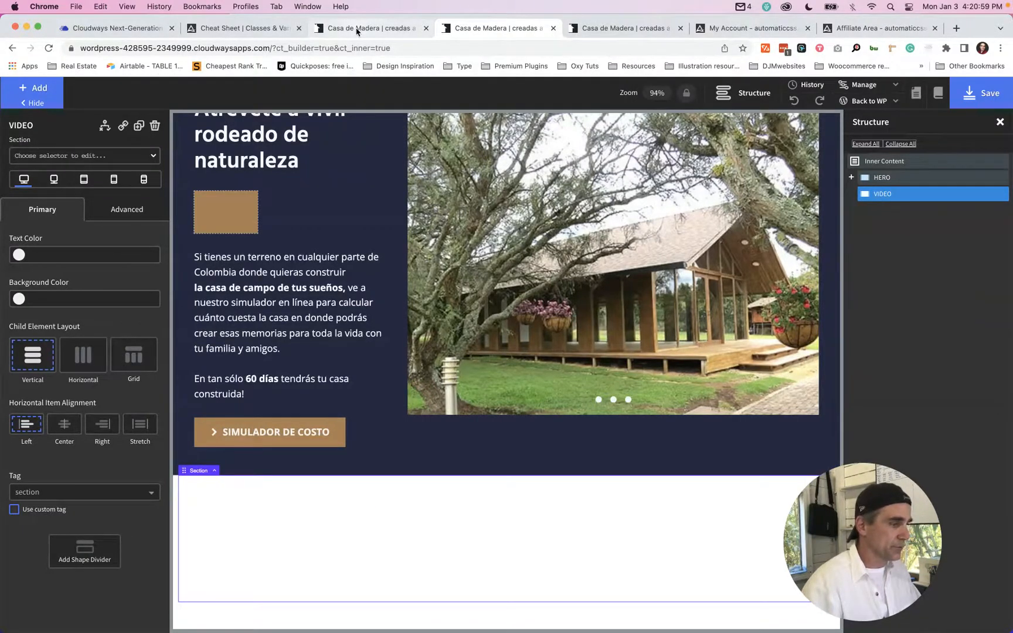
Check the video section on the live casademadera.co page, and add a div with the class grid--5 inside the VIDEO section.
{"action": "left_click", "coordinate": [373, 23]}
{"action": "scroll", "coordinate": [424, 316], "scroll_direction": "up", "scroll_amount": 2}
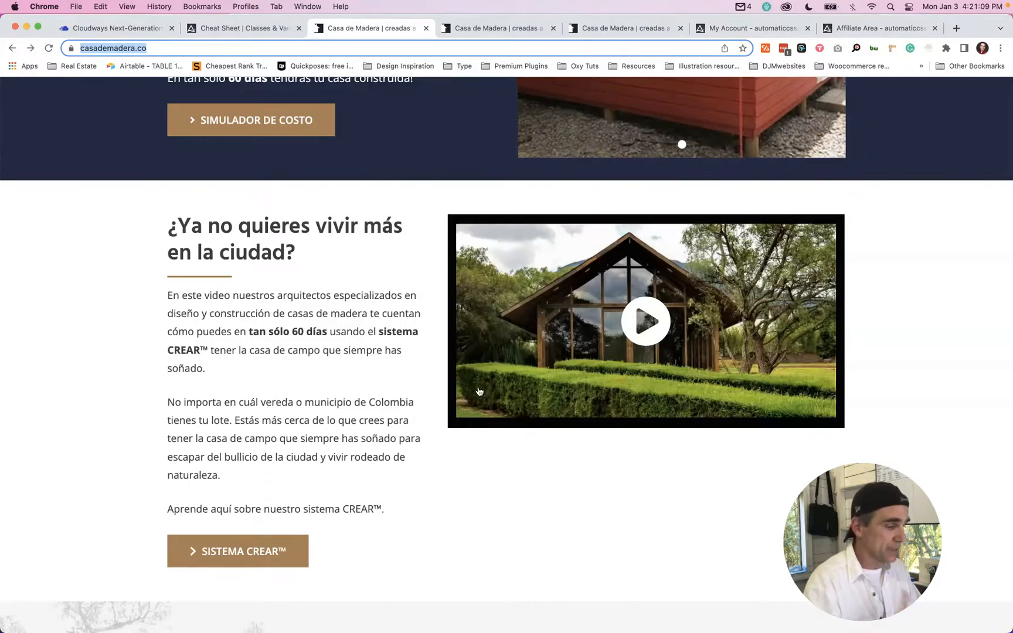
{"action": "key", "text": "ctrl+Tab"}
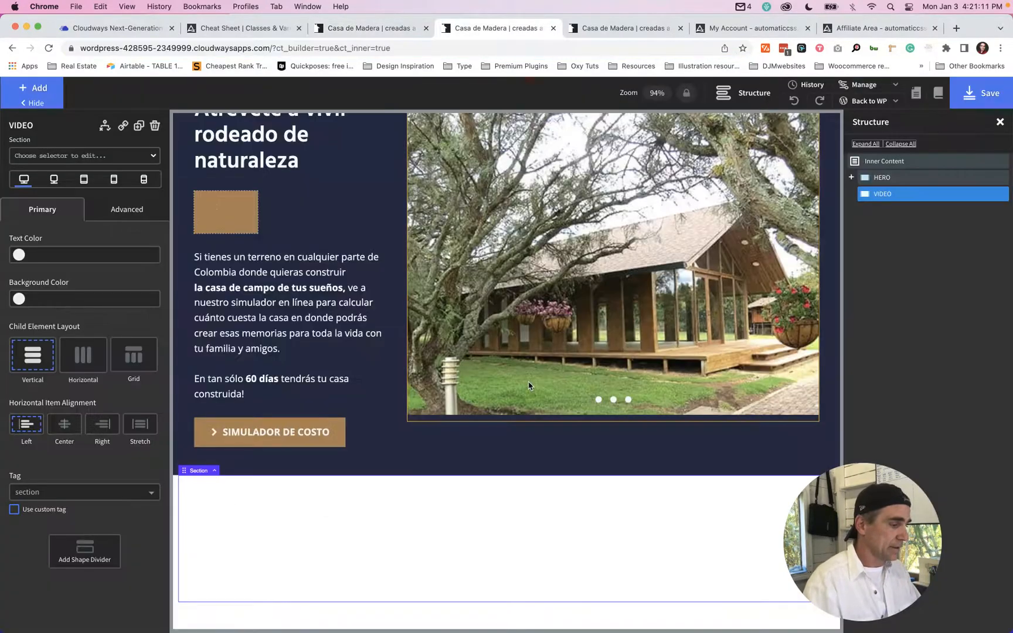
{"action": "scroll", "coordinate": [470, 512], "scroll_direction": "down", "scroll_amount": 5}
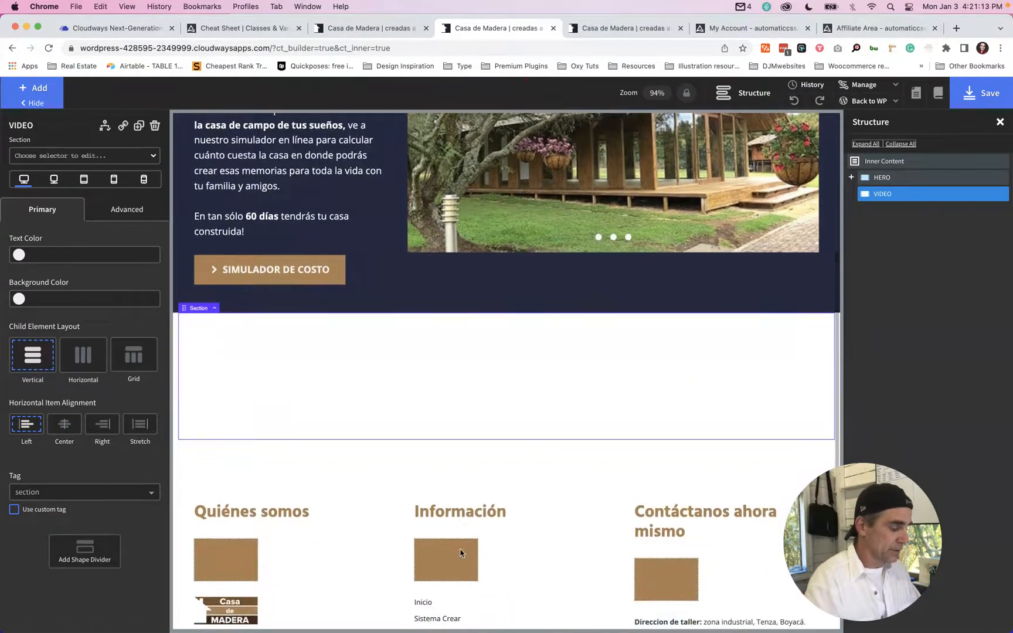
{"action": "key", "text": "d"}
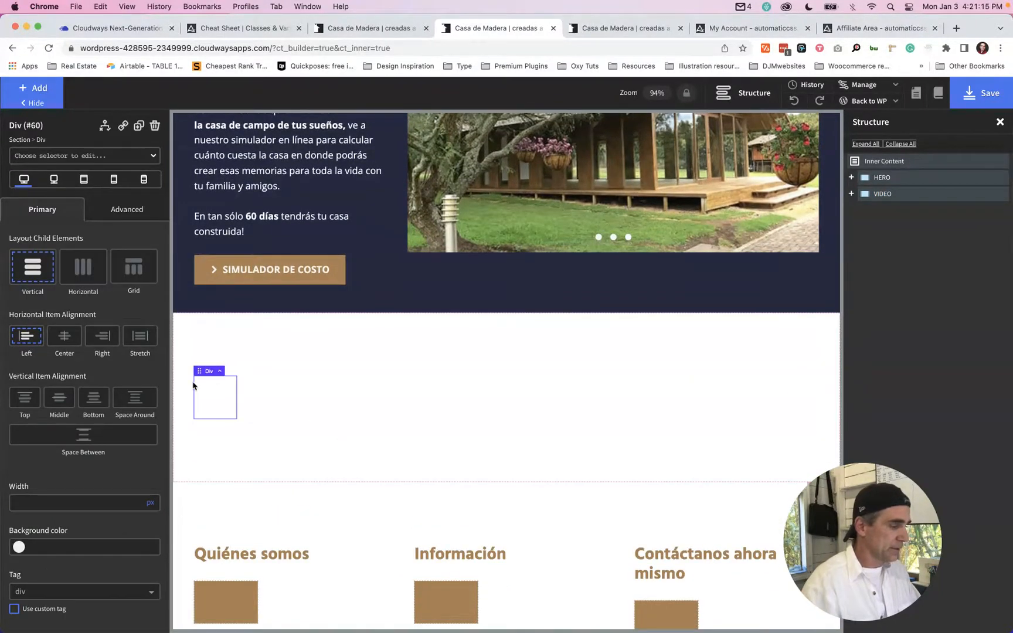
{"action": "left_click", "coordinate": [105, 156]}
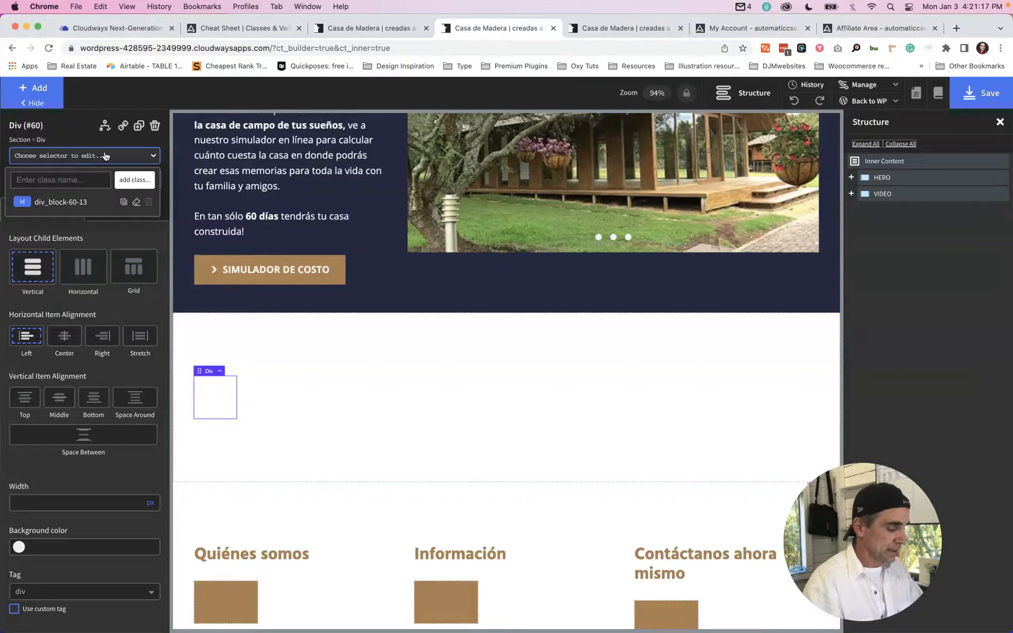
{"action": "type", "text": "gri"}
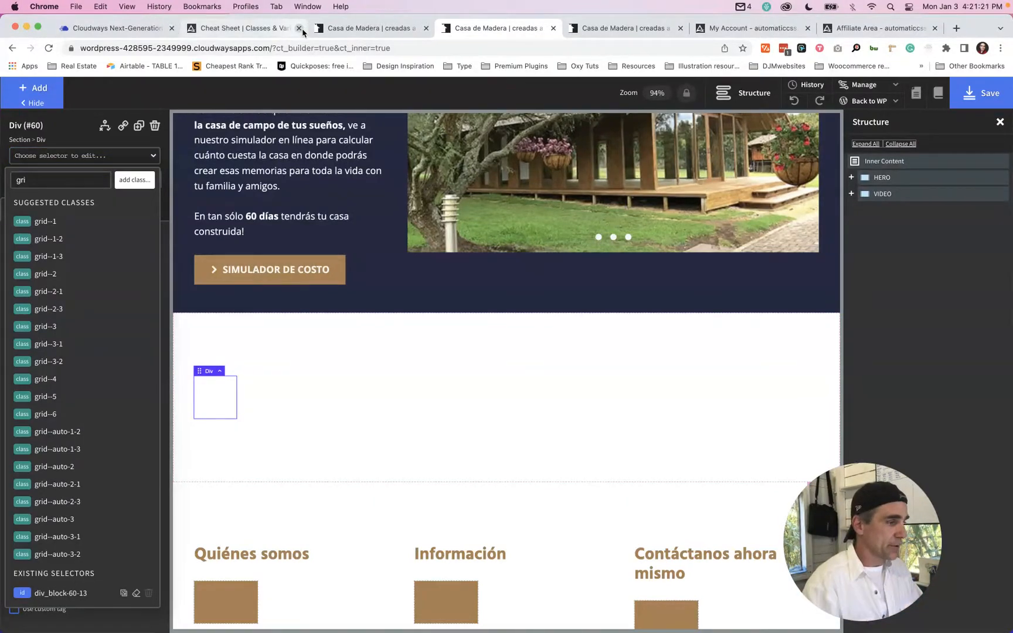
{"action": "left_click", "coordinate": [363, 28]}
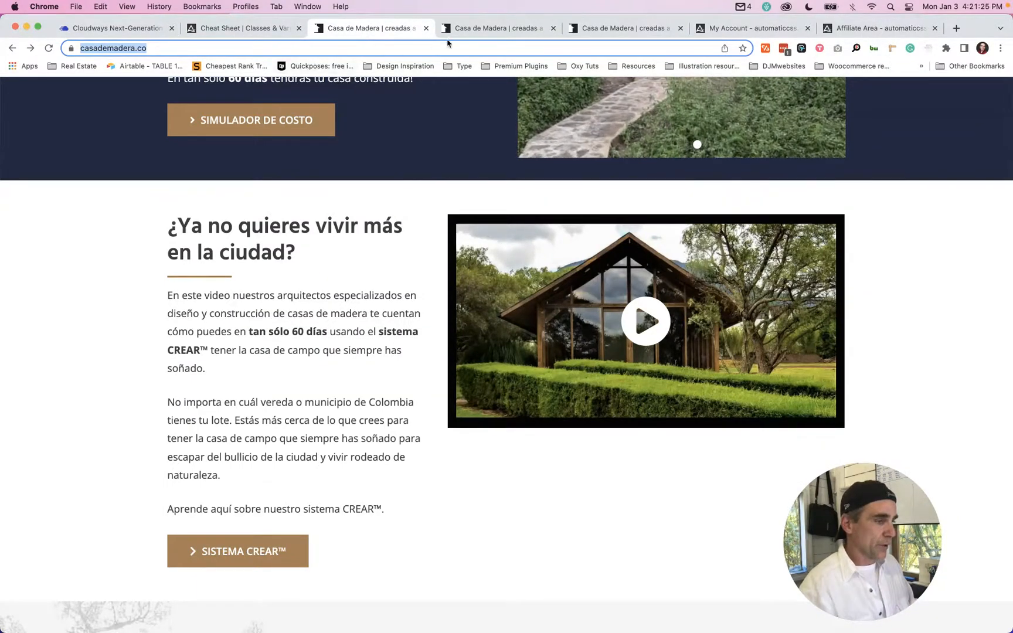
{"action": "left_click", "coordinate": [491, 28]}
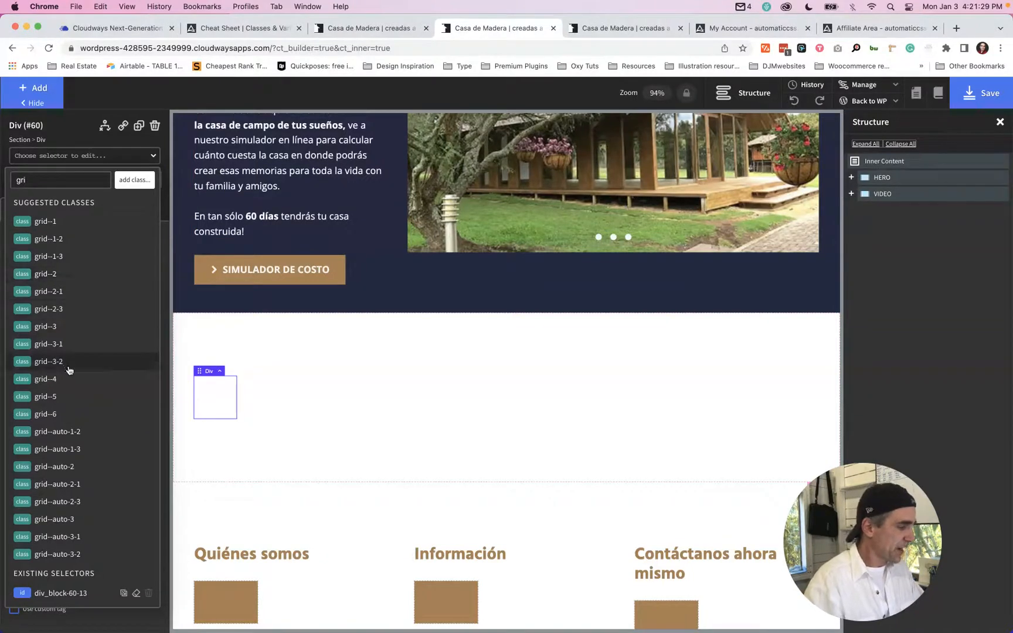
{"action": "left_click", "coordinate": [46, 397]}
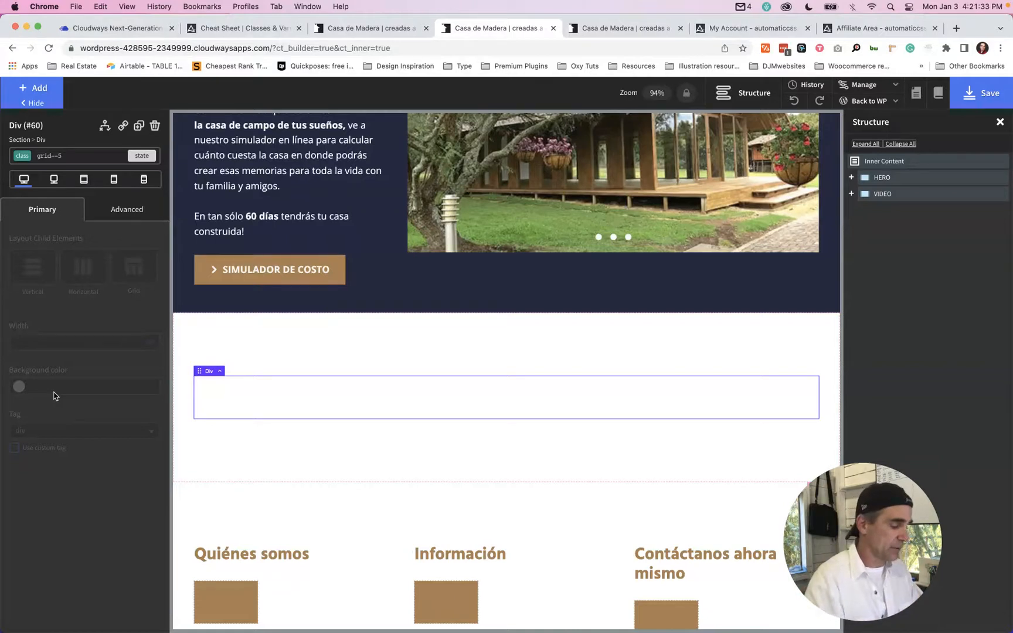
Add two child divs inside the grid--5 div and rename that parent div GRID WRAPPER.
{"action": "key", "text": "alt+d"}
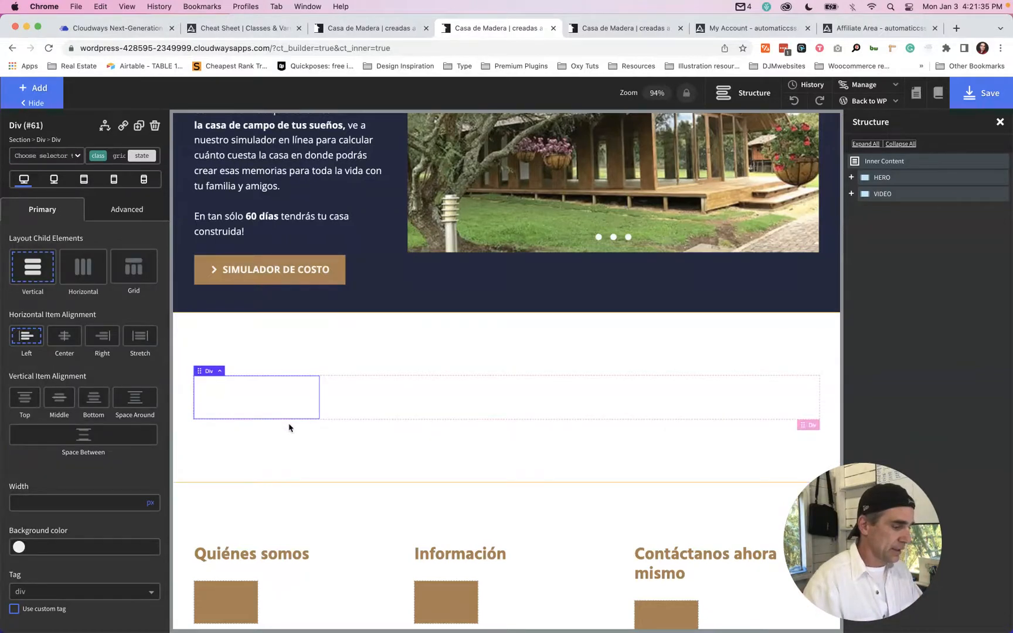
{"action": "key", "text": "super+d"}
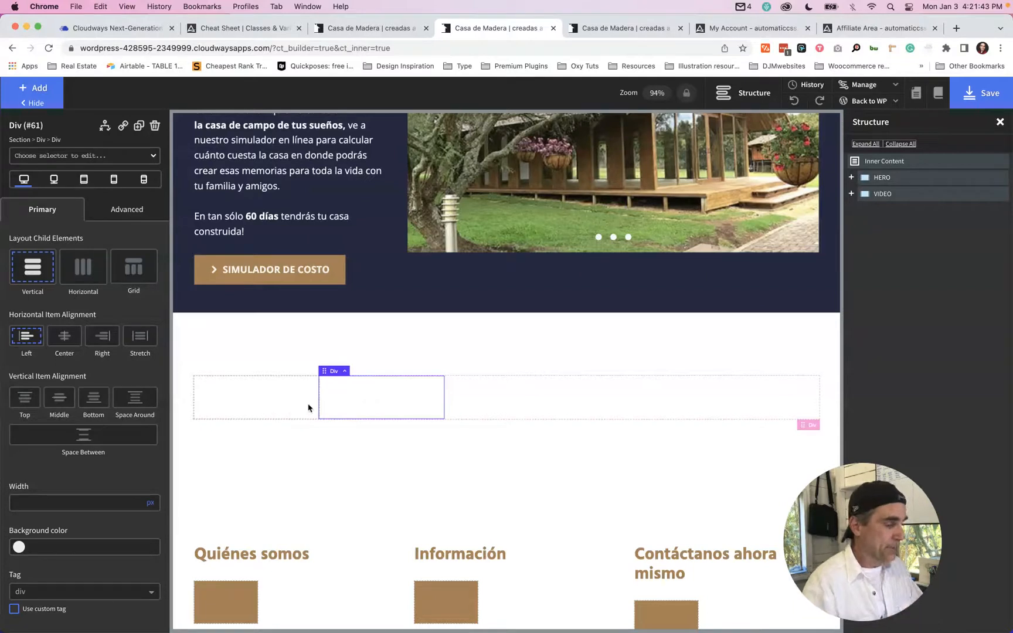
{"action": "left_click", "coordinate": [499, 403]}
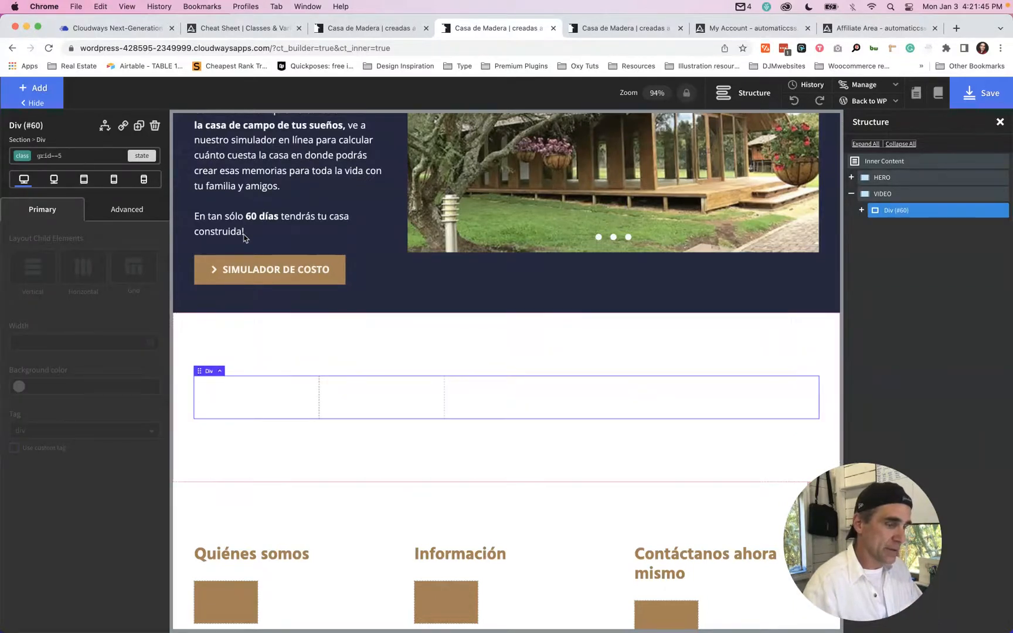
{"action": "key", "text": "F2"}
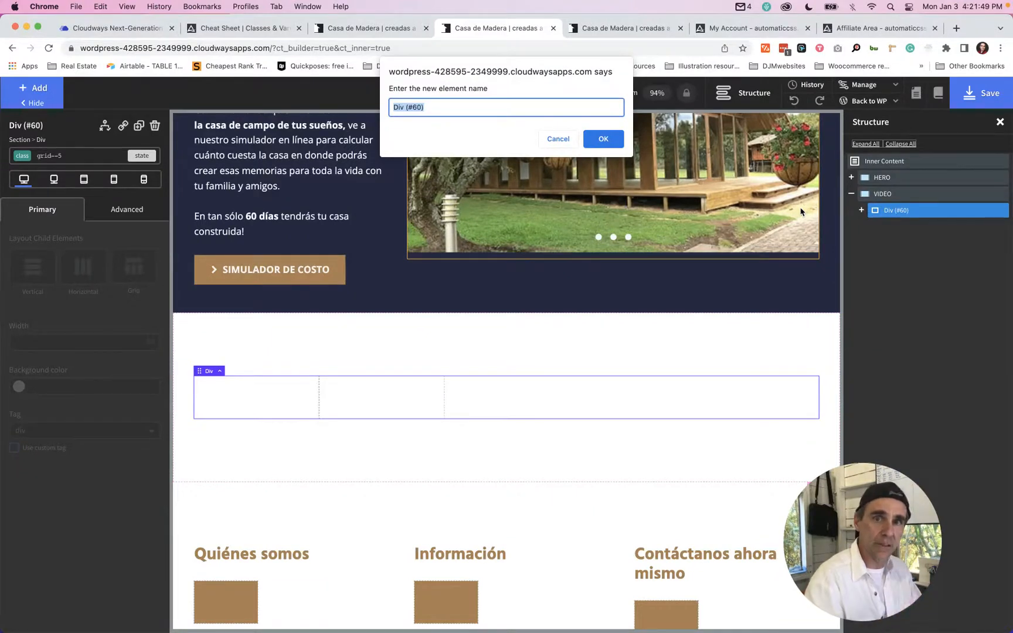
{"action": "type", "text": "GRID W"}
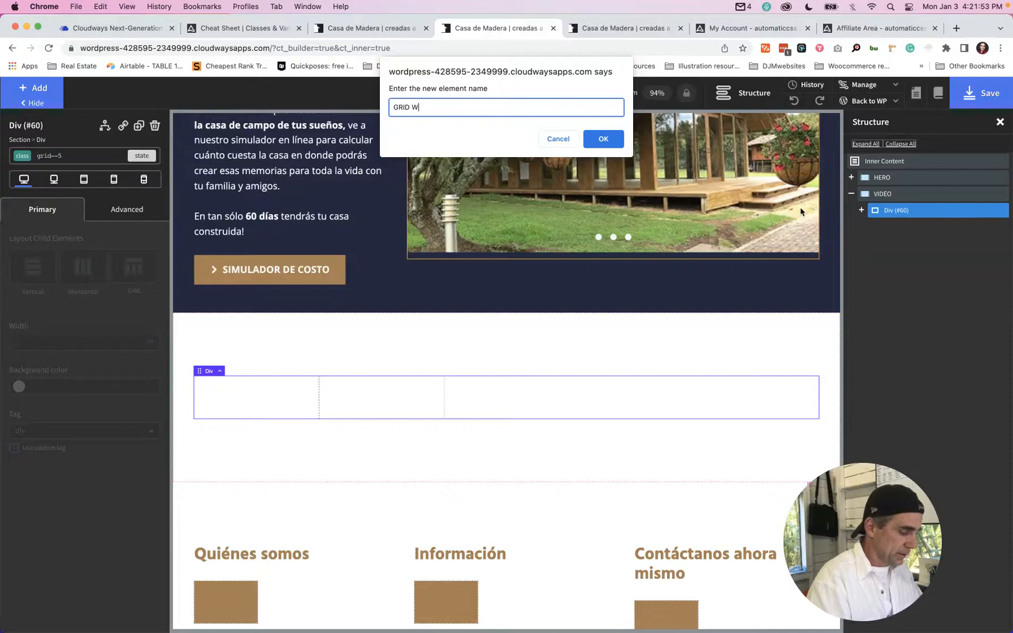
{"action": "type", "text": "RAPPER"}
{"action": "key", "text": "Return"}
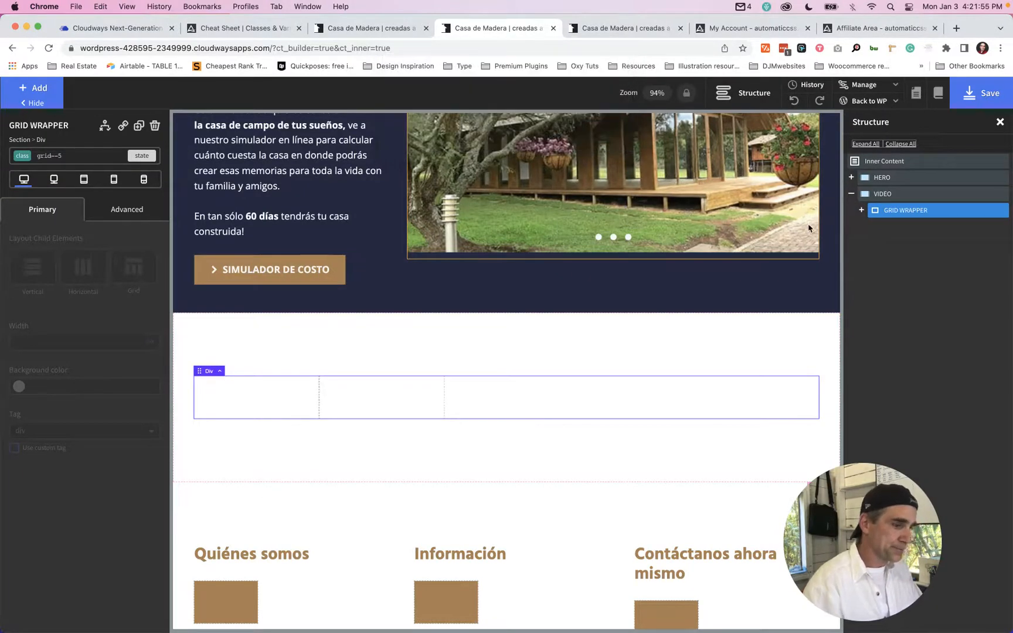
Assign the class col-span--2 to the first div inside GRID WRAPPER.
{"action": "left_click", "coordinate": [254, 402]}
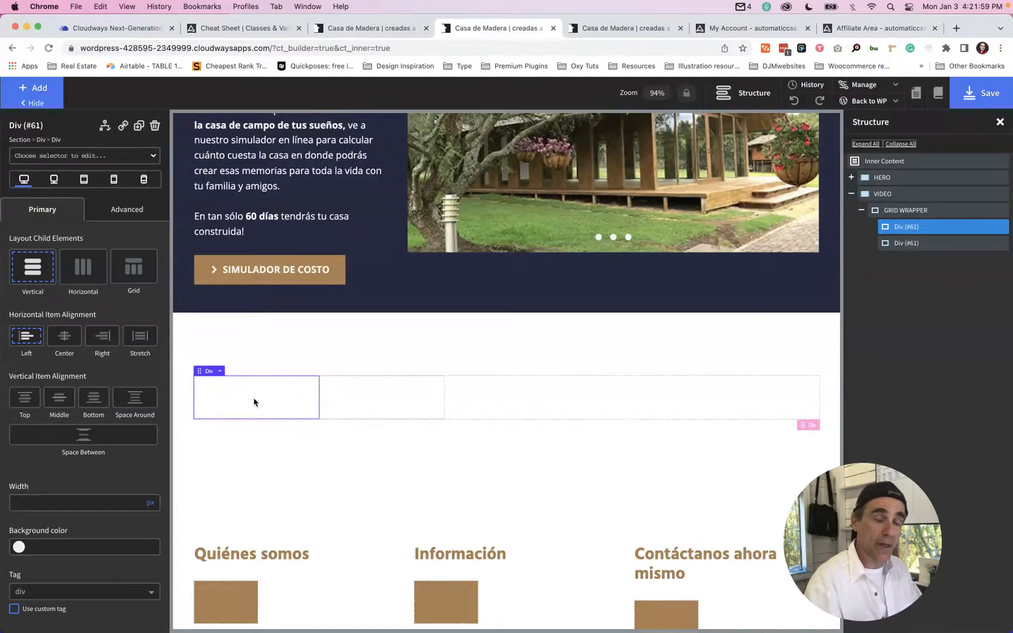
{"action": "left_click", "coordinate": [92, 157]}
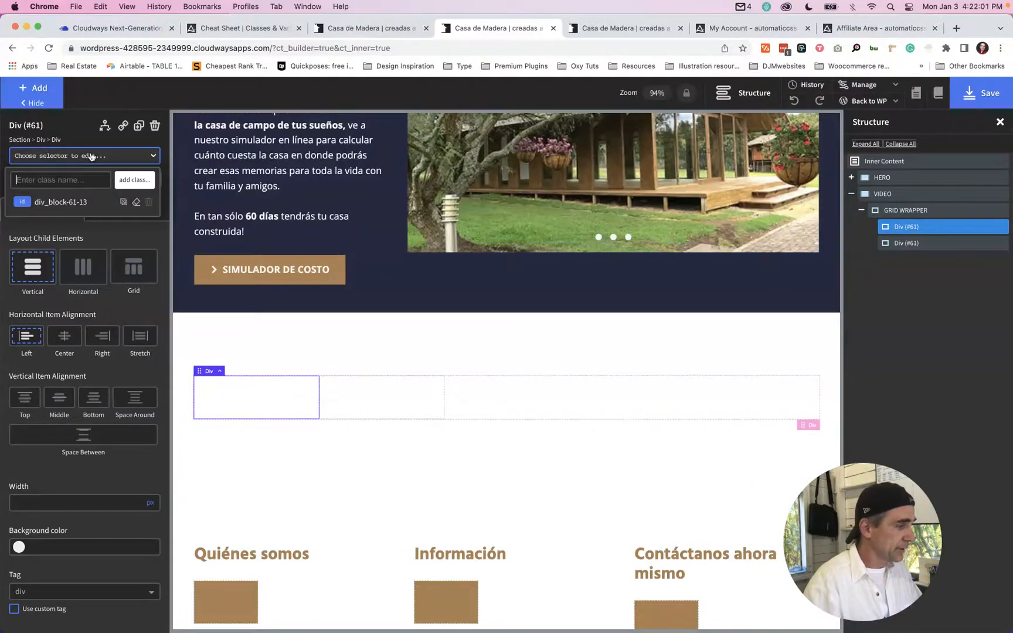
{"action": "type", "text": "col"}
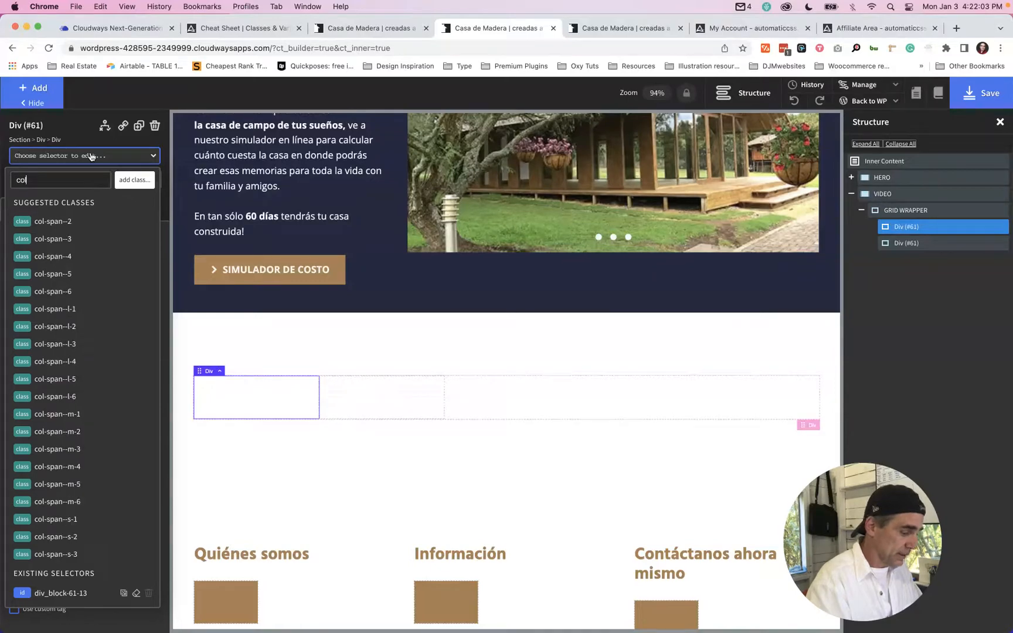
{"action": "type", "text": "-"}
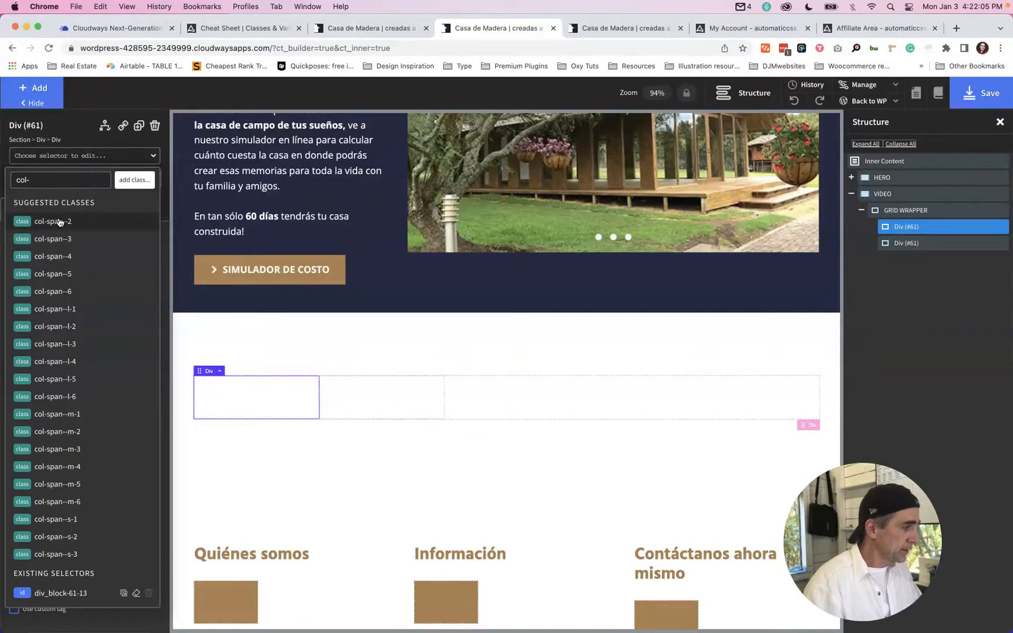
{"action": "left_click", "coordinate": [61, 221]}
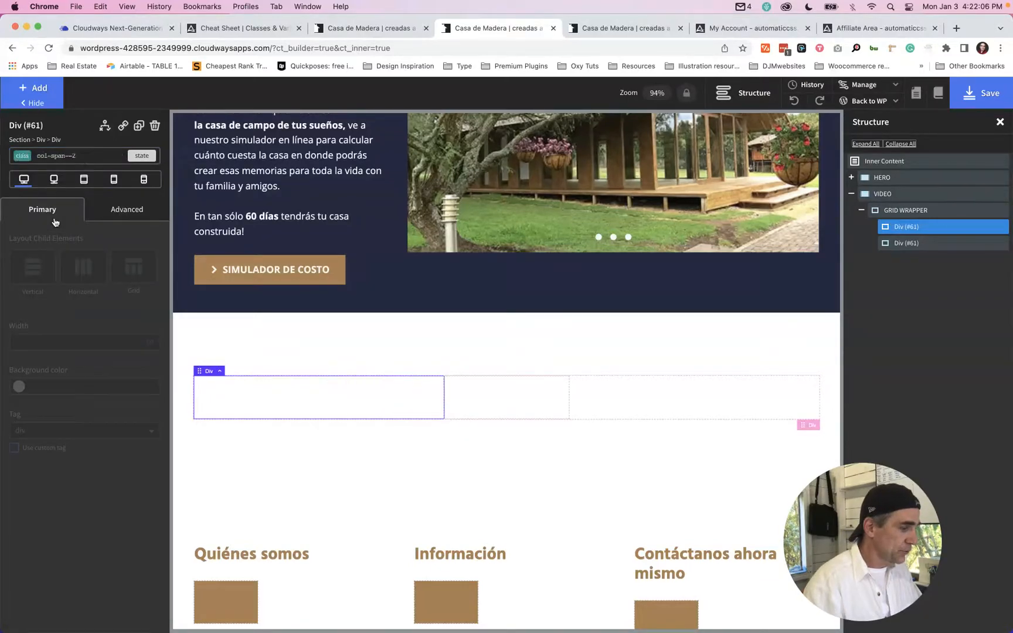
Assign the class col-span--3 to the second div inside GRID WRAPPER.
{"action": "left_click", "coordinate": [503, 407]}
{"action": "left_click", "coordinate": [82, 161]}
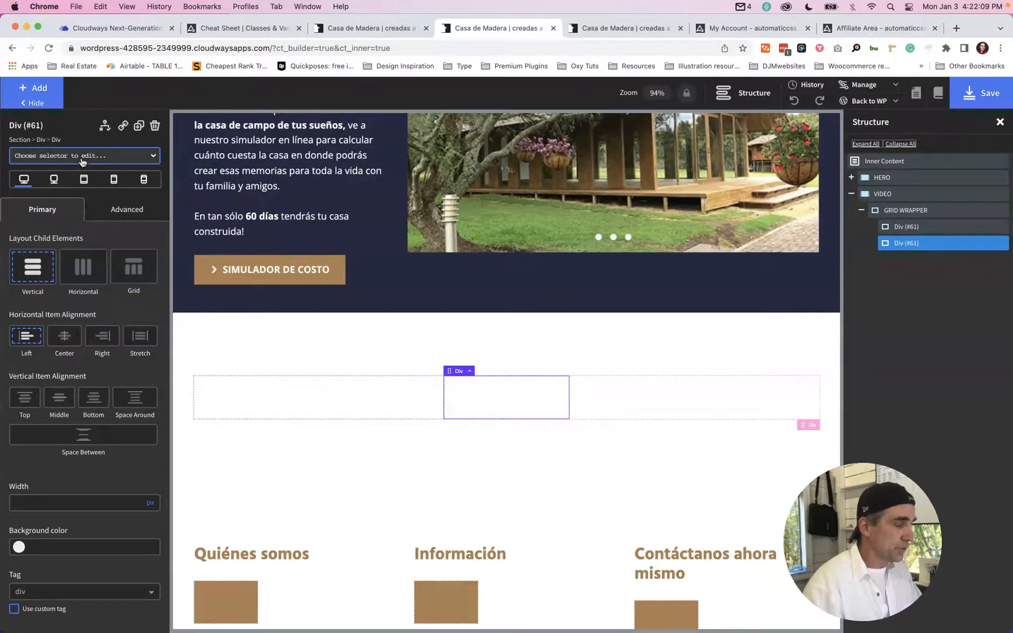
{"action": "left_click", "coordinate": [77, 156]}
{"action": "type", "text": "c"}
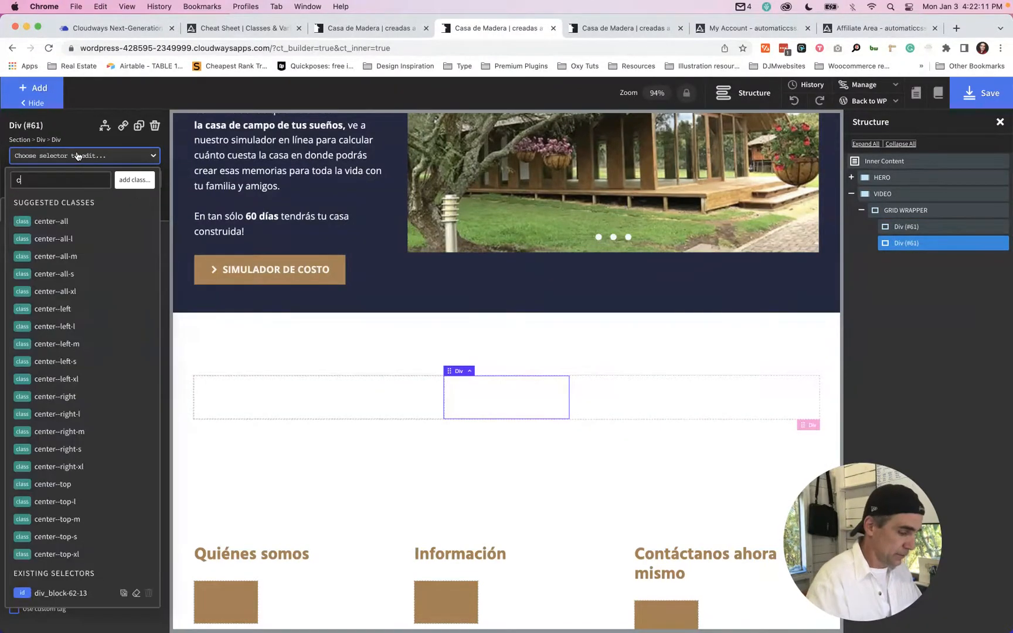
{"action": "type", "text": "ol-"}
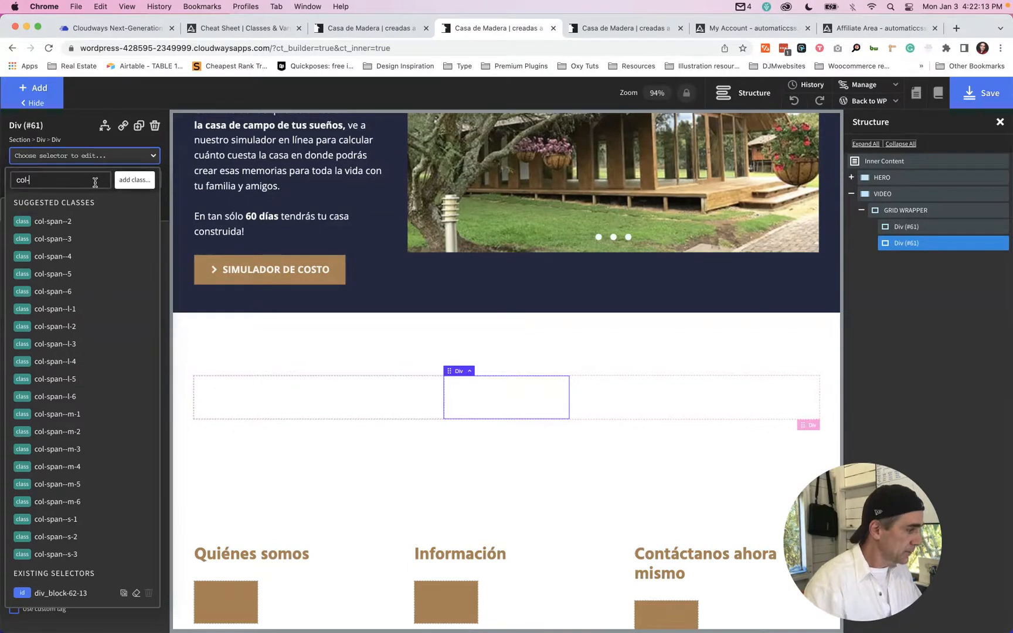
{"action": "left_click", "coordinate": [54, 239]}
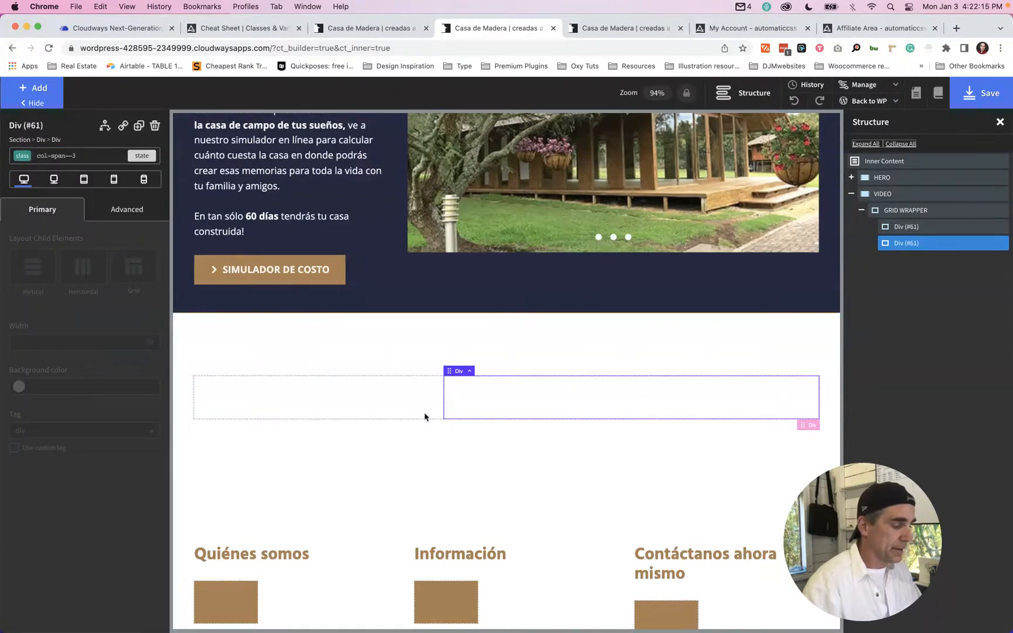
Add the class gap--l to GRID WRAPPER alongside its grid class.
{"action": "left_click", "coordinate": [897, 212]}
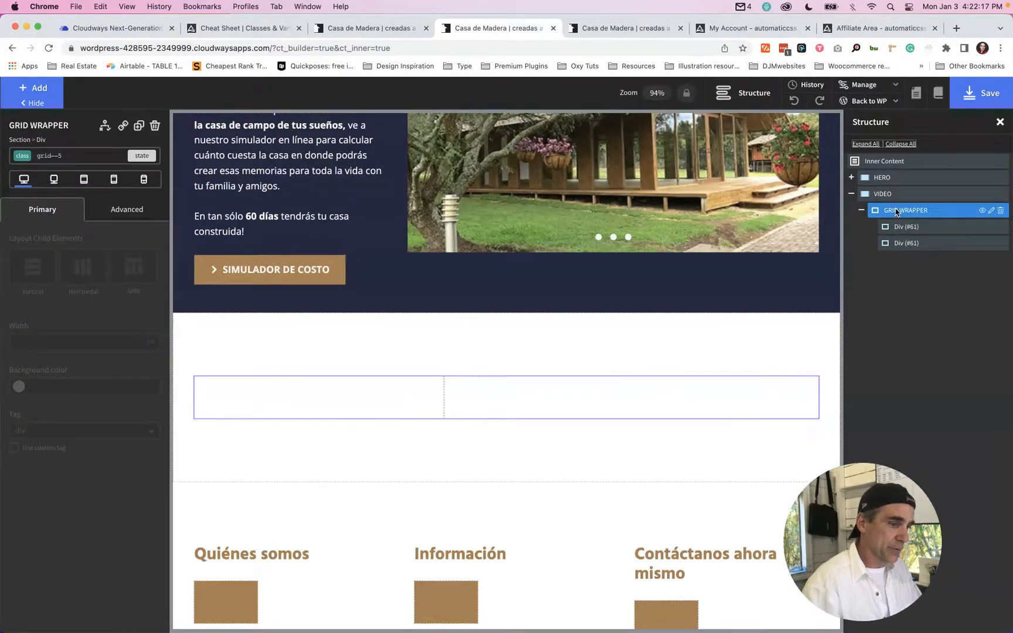
{"action": "left_click", "coordinate": [89, 155]}
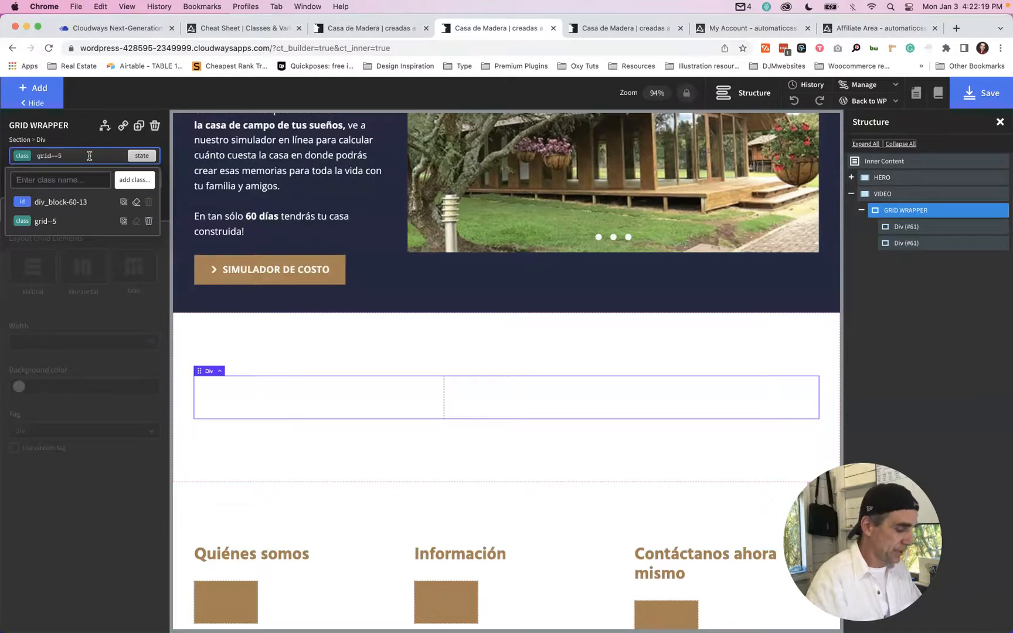
{"action": "type", "text": "gap"}
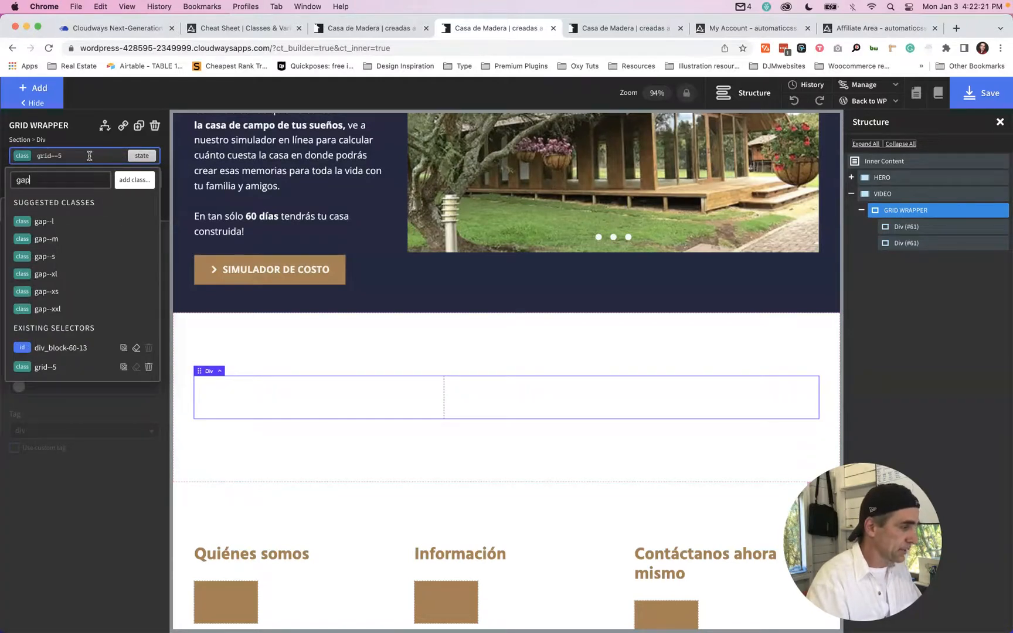
{"action": "left_click", "coordinate": [46, 222]}
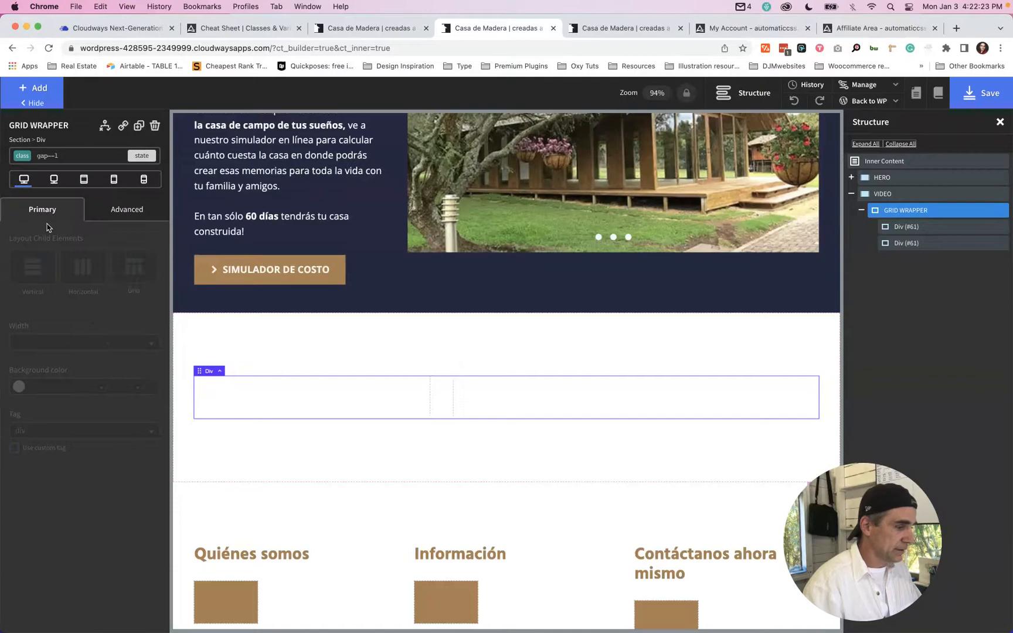
Add a heading to the first column of GRID WRAPPER and an empty div beneath it.
{"action": "left_click", "coordinate": [351, 394]}
{"action": "key", "text": "h"}
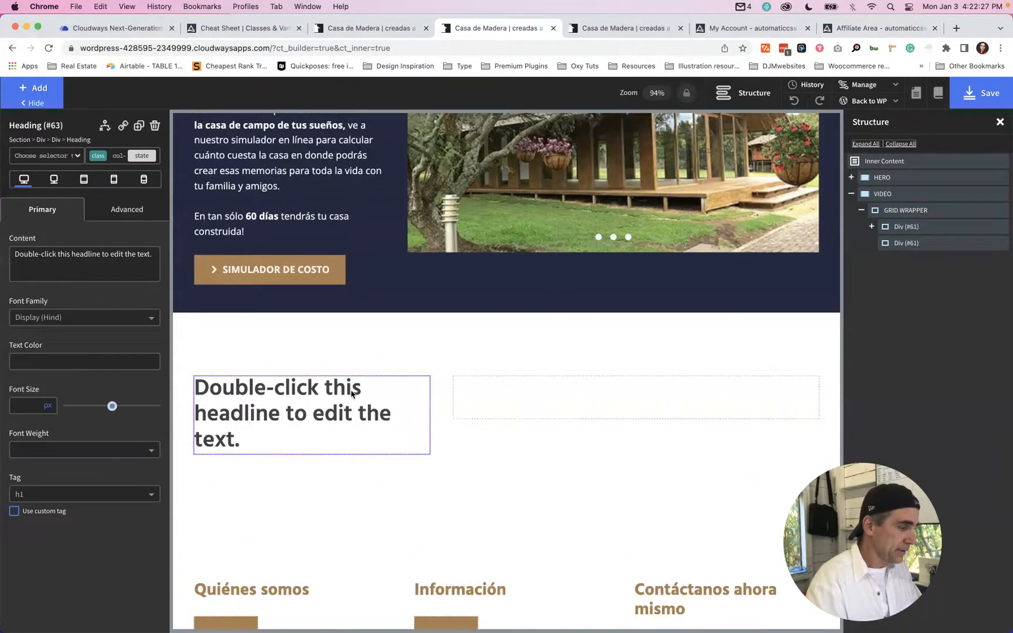
{"action": "key", "text": "d"}
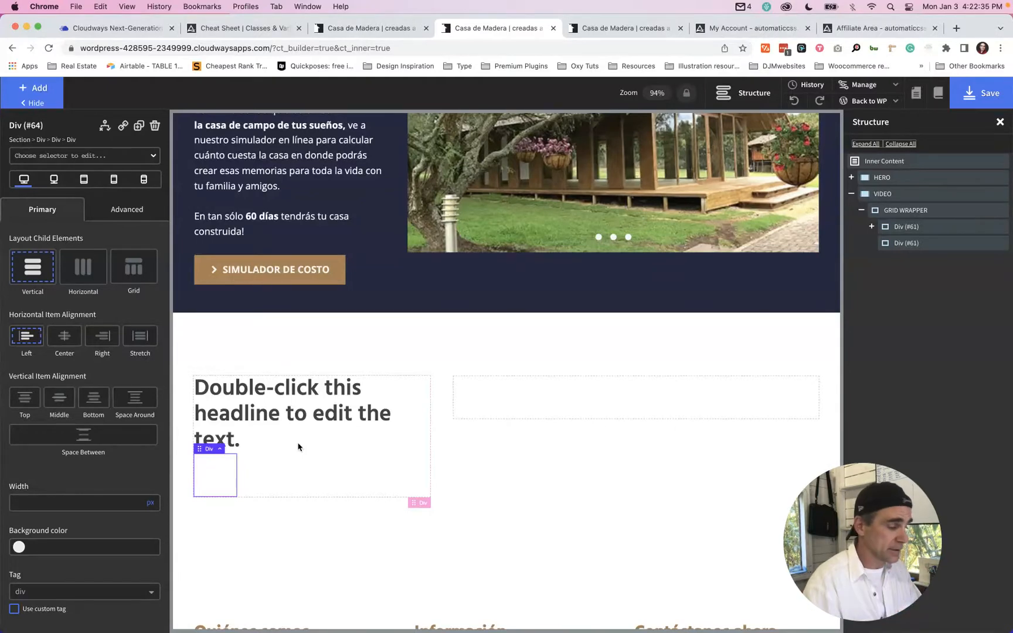
Add a text block to the first column of GRID WRAPPER, followed by the reusable MAIN BUTTON inserted as editable.
{"action": "left_click", "coordinate": [289, 473]}
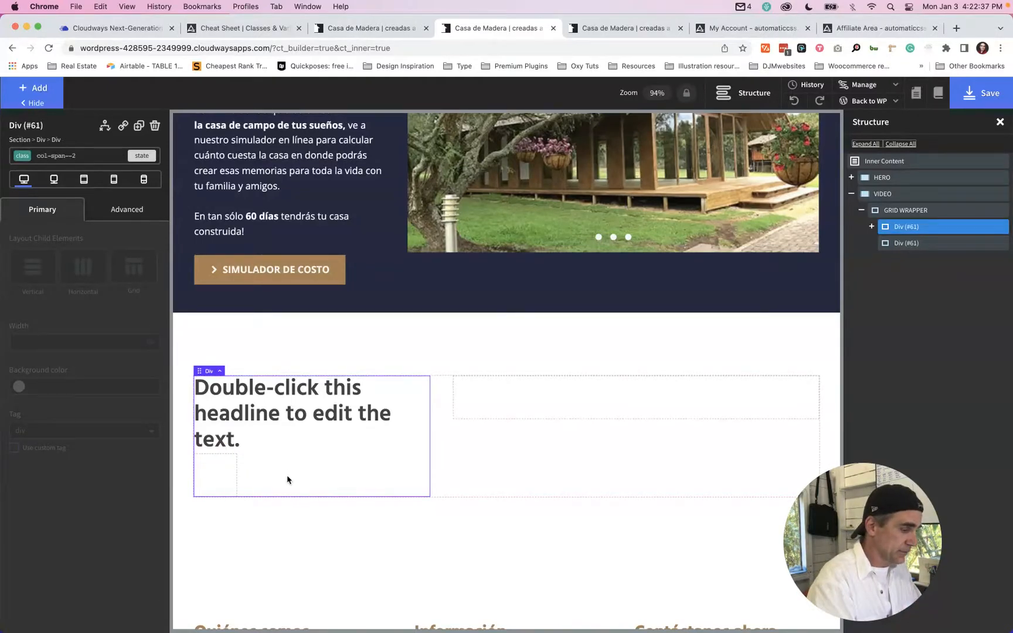
{"action": "key", "text": "t"}
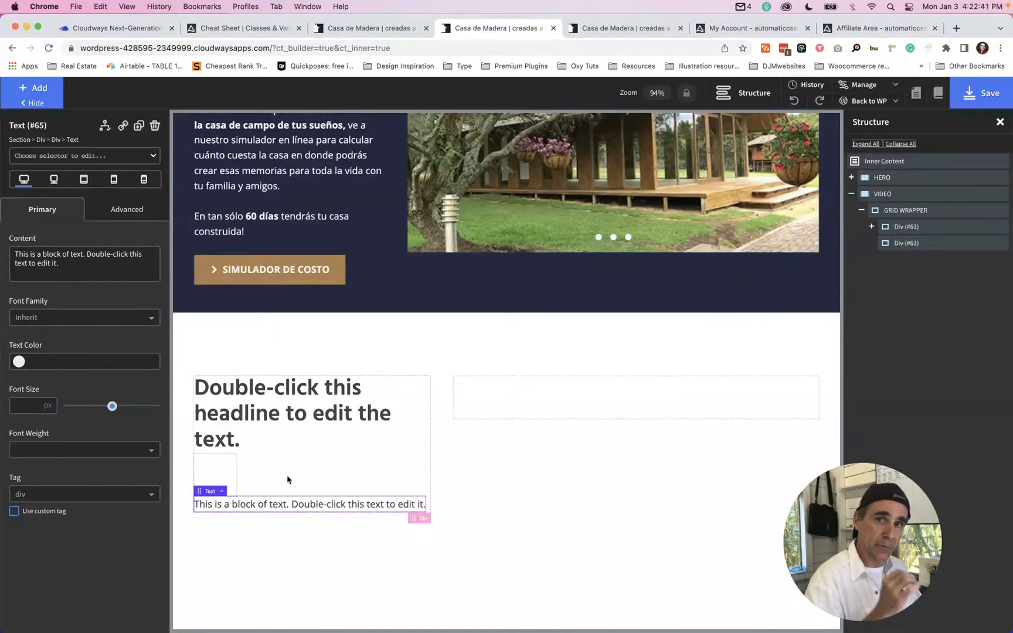
{"action": "left_click", "coordinate": [40, 89]}
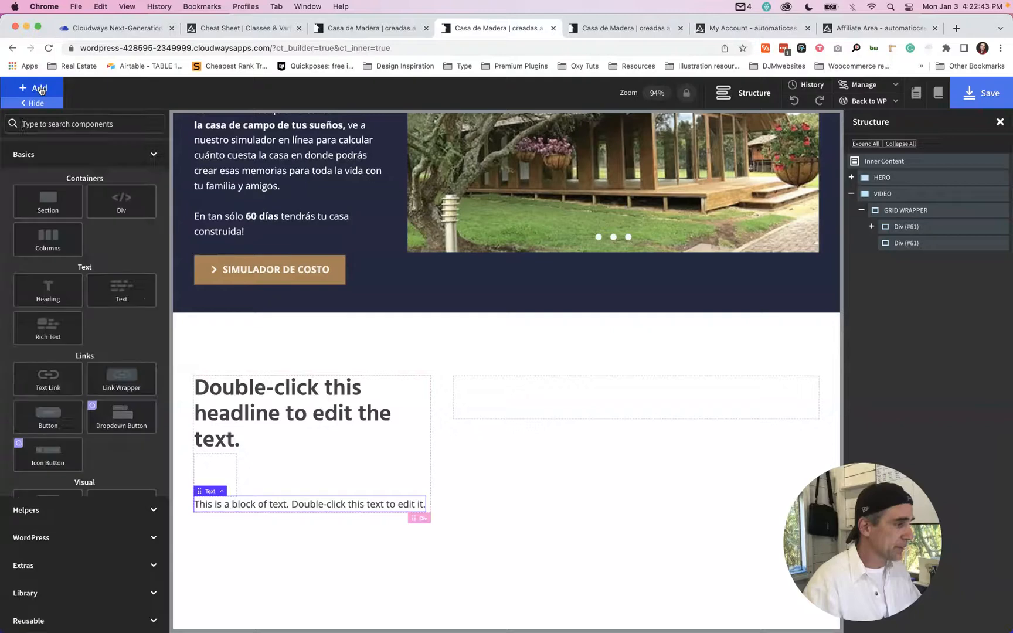
{"action": "type", "text": "r"}
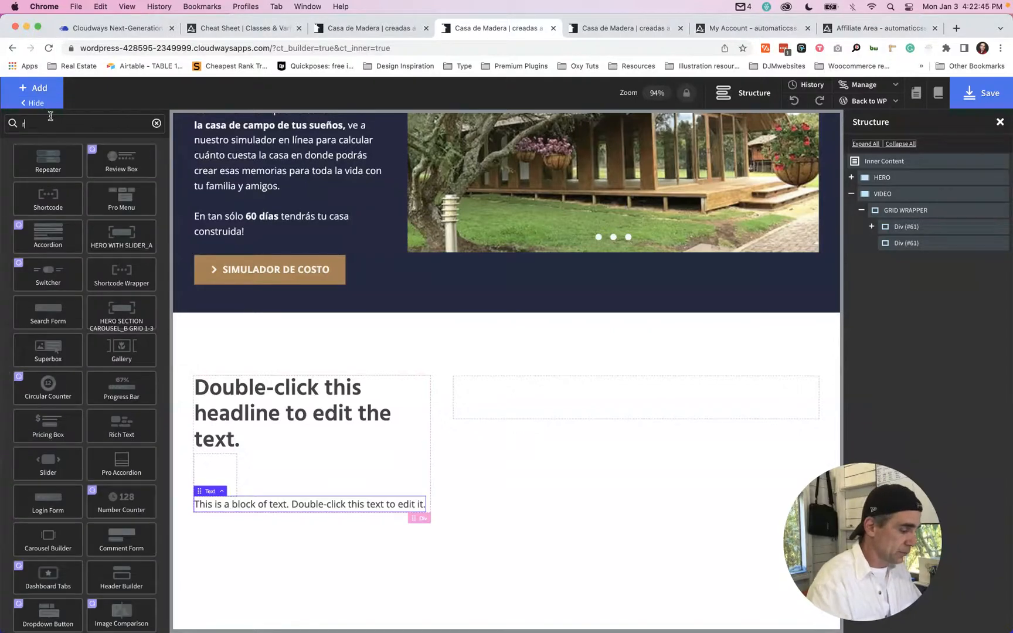
{"action": "type", "text": "e"}
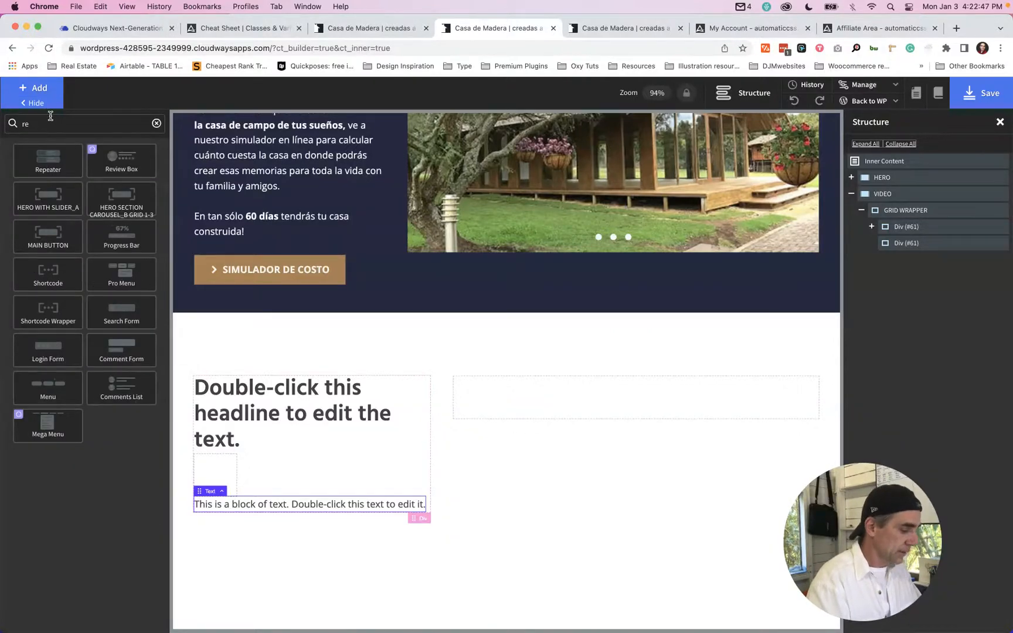
{"action": "type", "text": "us"}
{"action": "mouse_move", "coordinate": [42, 201]}
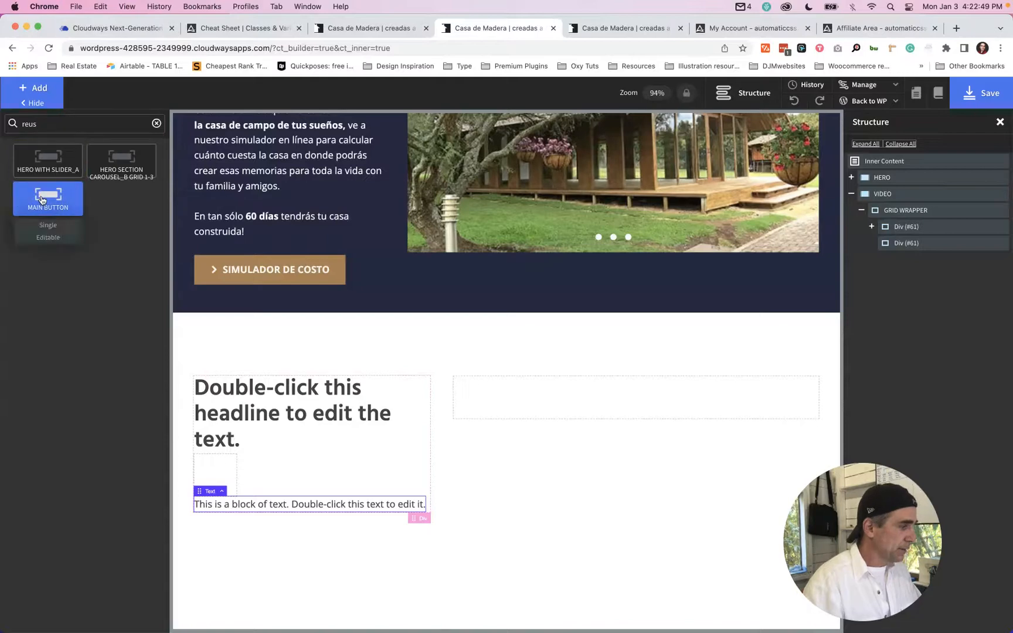
{"action": "left_click", "coordinate": [48, 237]}
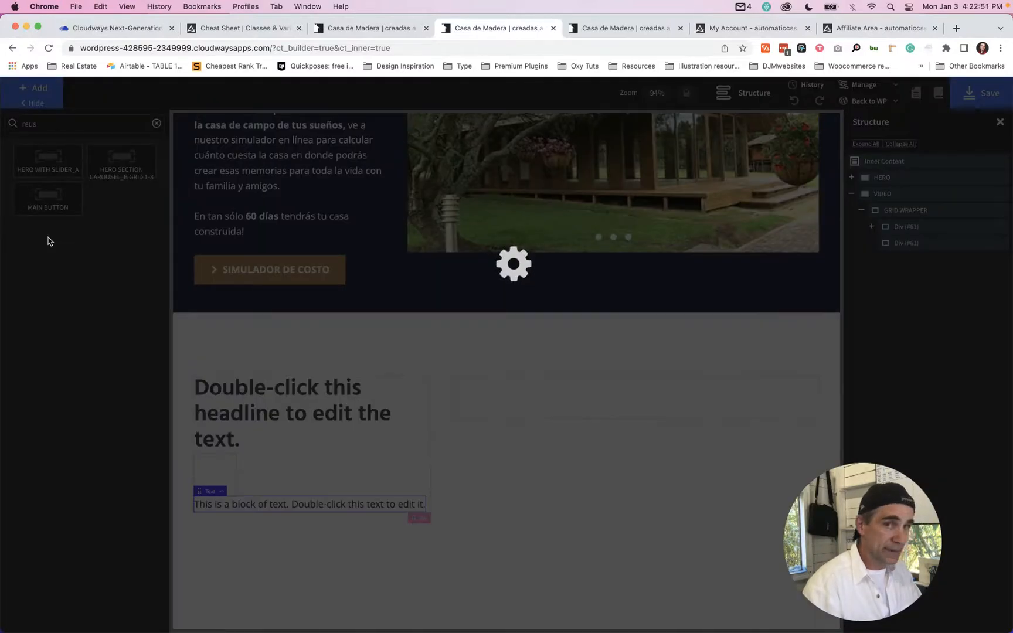
Assign the class divider-line to the empty div between the heading and the text block.
{"action": "scroll", "coordinate": [351, 434], "scroll_direction": "down", "scroll_amount": 3}
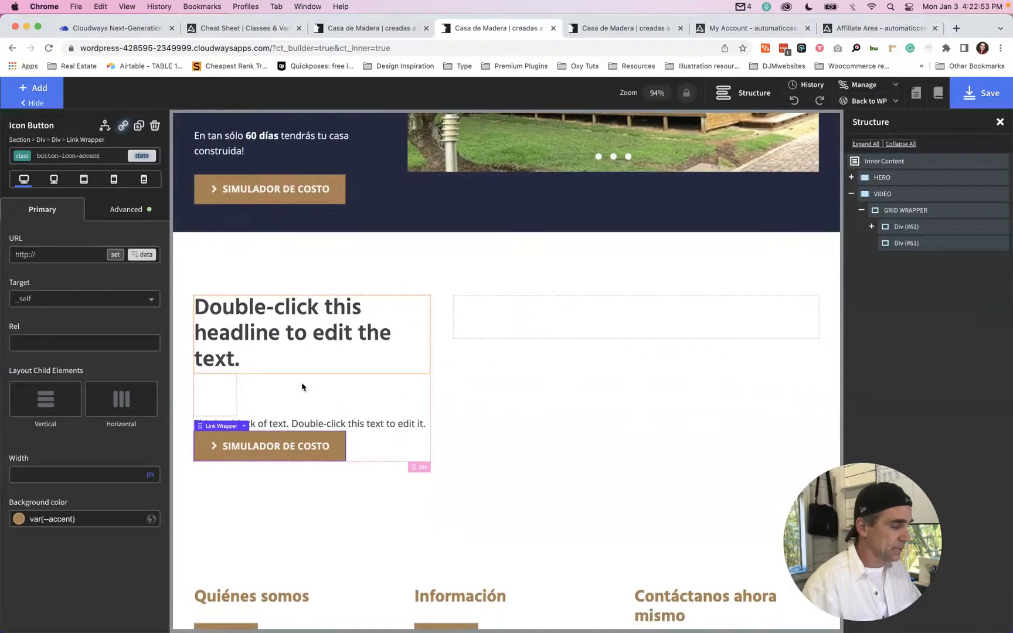
{"action": "left_click", "coordinate": [223, 396]}
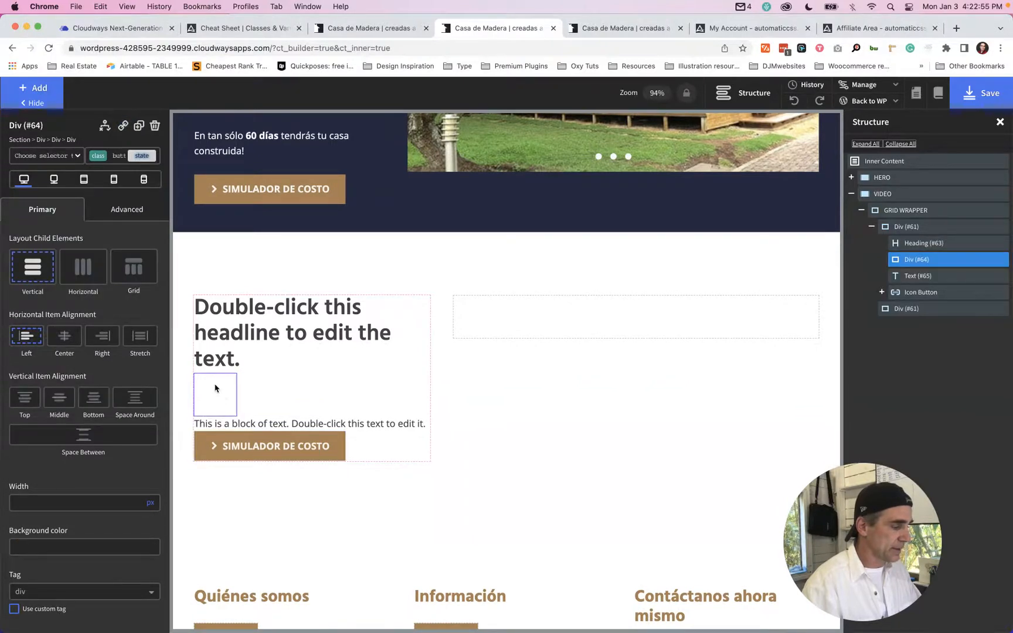
{"action": "left_click", "coordinate": [73, 162]}
{"action": "type", "text": "div"}
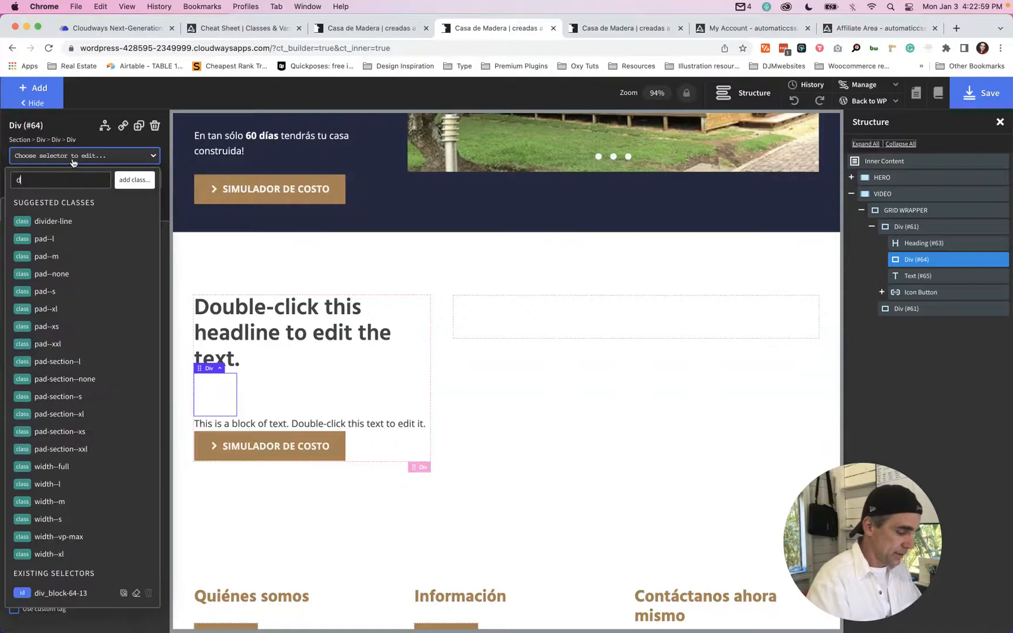
{"action": "left_click", "coordinate": [52, 221]}
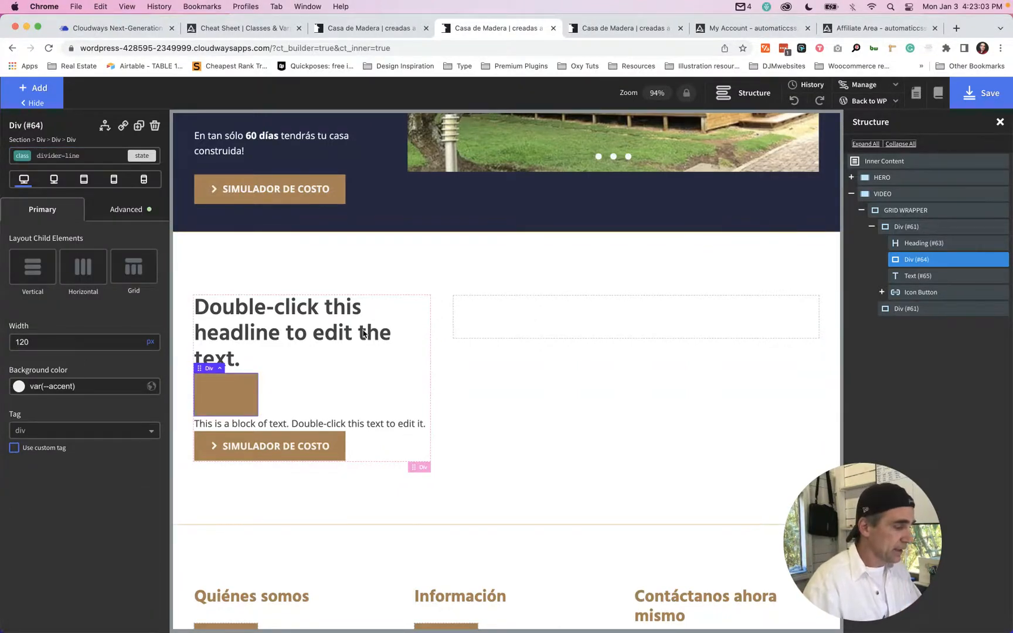
Add the class owl--m to the first column div alongside its col-span--2 class.
{"action": "left_click", "coordinate": [423, 391]}
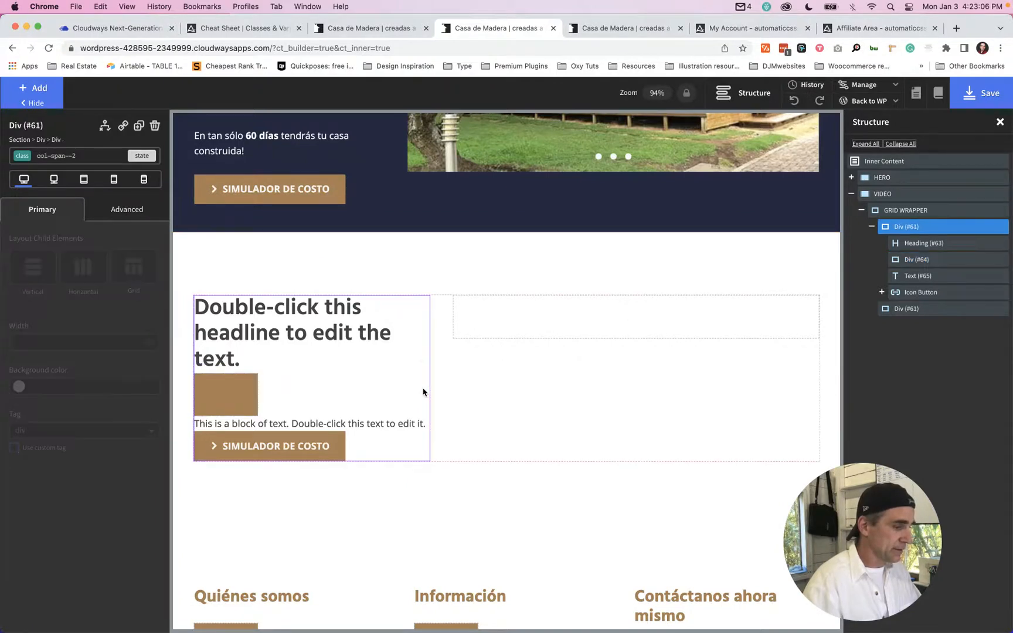
{"action": "left_click", "coordinate": [88, 157]}
{"action": "type", "text": "o"}
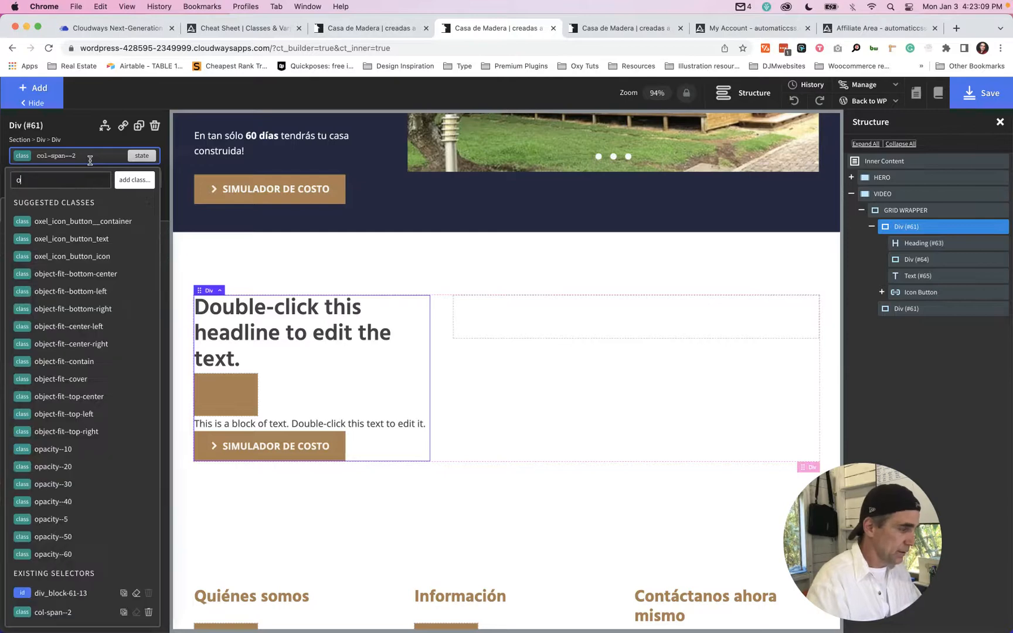
{"action": "type", "text": "e"}
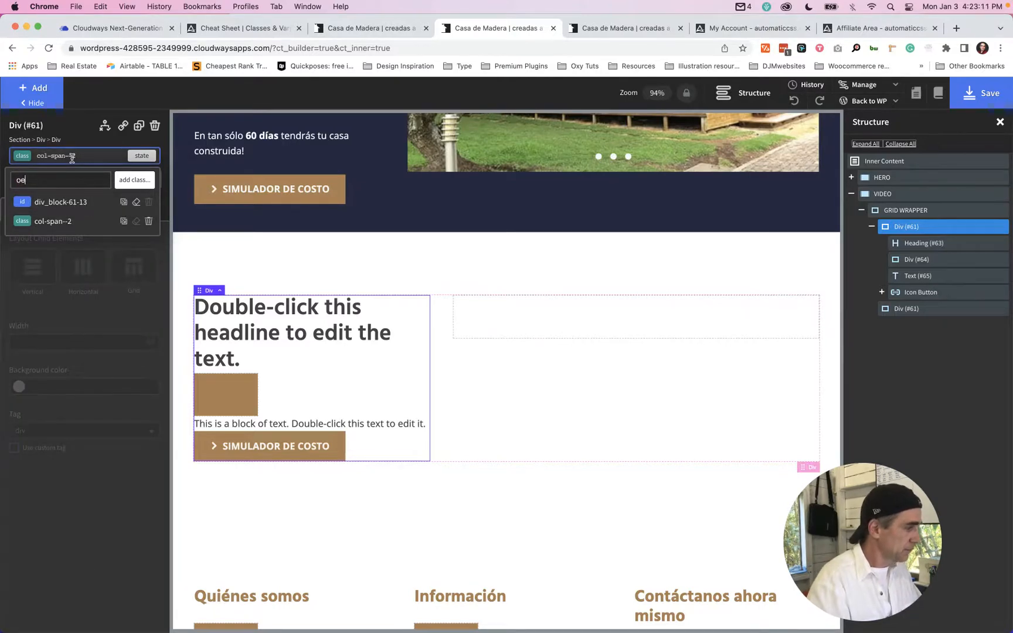
{"action": "key", "text": "BackSpace"}
{"action": "type", "text": "wl"}
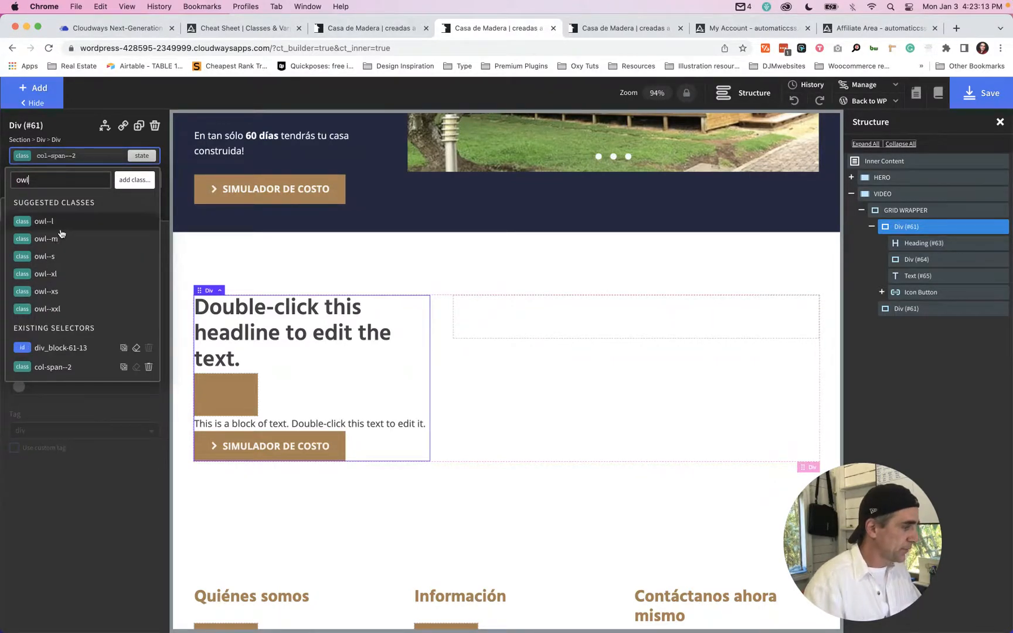
{"action": "left_click", "coordinate": [60, 235]}
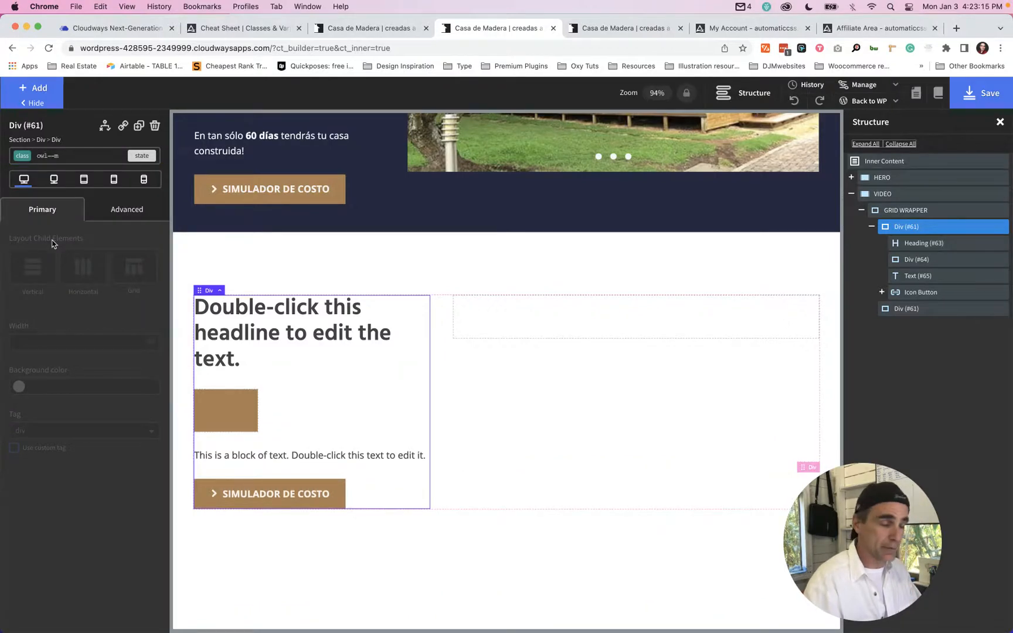
Replace the column's placeholder heading with "¿Ya no quieres vivir más en la ciudad?" copied from the live casademadera.co page.
{"action": "left_click", "coordinate": [354, 28]}
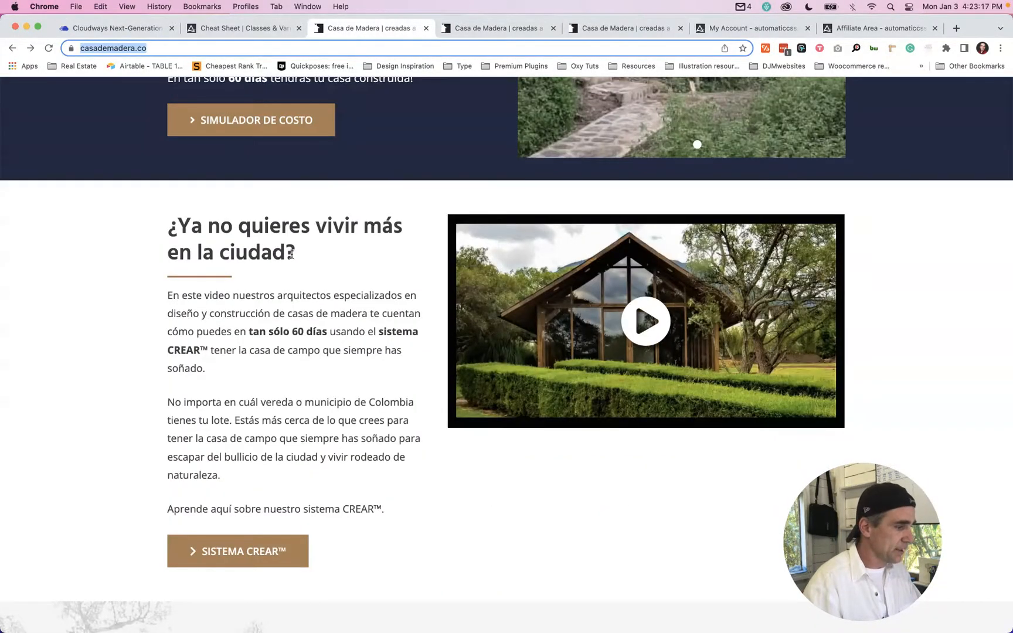
{"action": "left_click_drag", "start_coordinate": [297, 257], "coordinate": [169, 225]}
{"action": "key", "text": "super+c"}
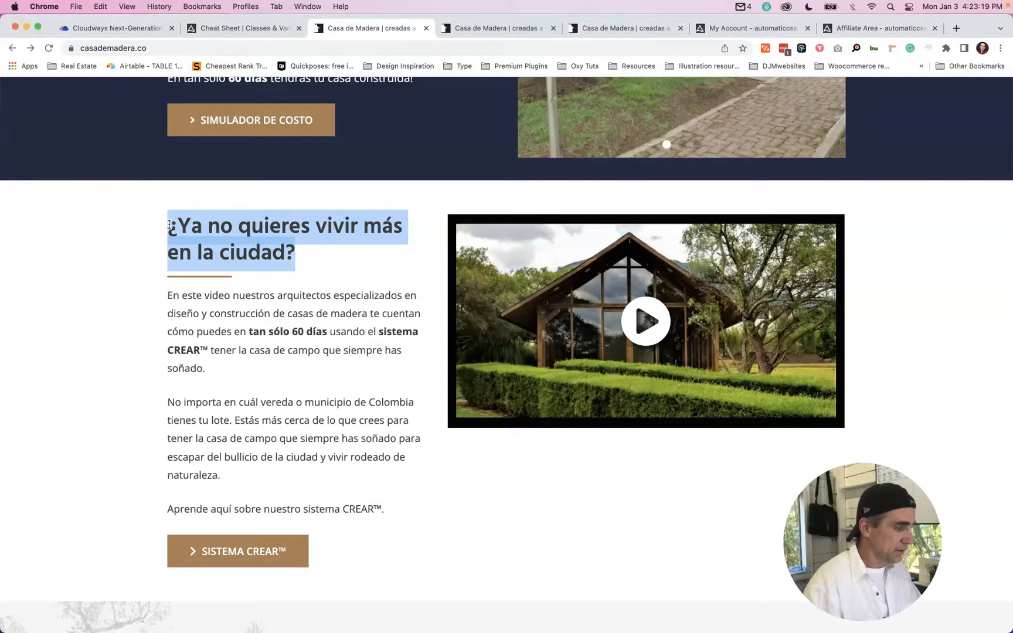
{"action": "key", "text": "ctrl+Tab"}
{"action": "left_click", "coordinate": [241, 341]}
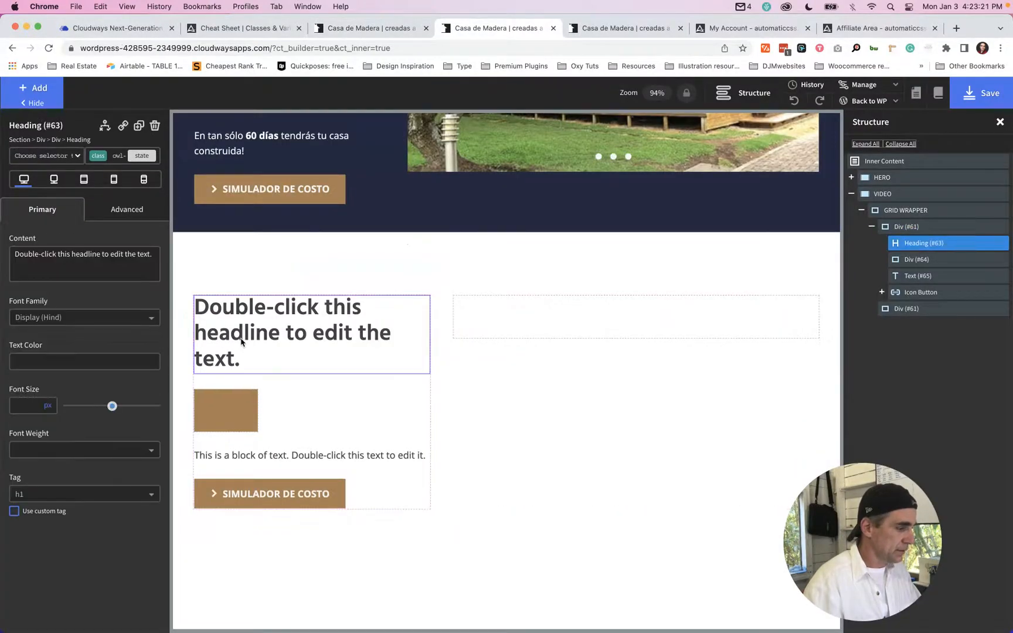
{"action": "double_click", "coordinate": [241, 339]}
{"action": "key", "text": "super+v"}
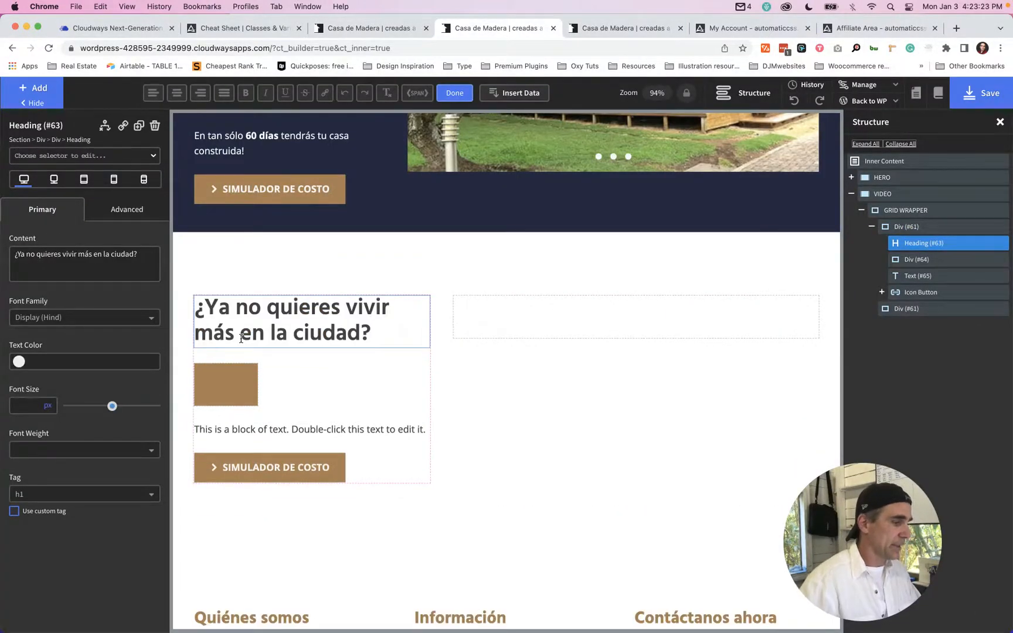
Replace the placeholder text block with the three paragraphs under the heading on the live page, from "En este video" to "sistema CREAR™.".
{"action": "key", "text": "ctrl+shift+Tab"}
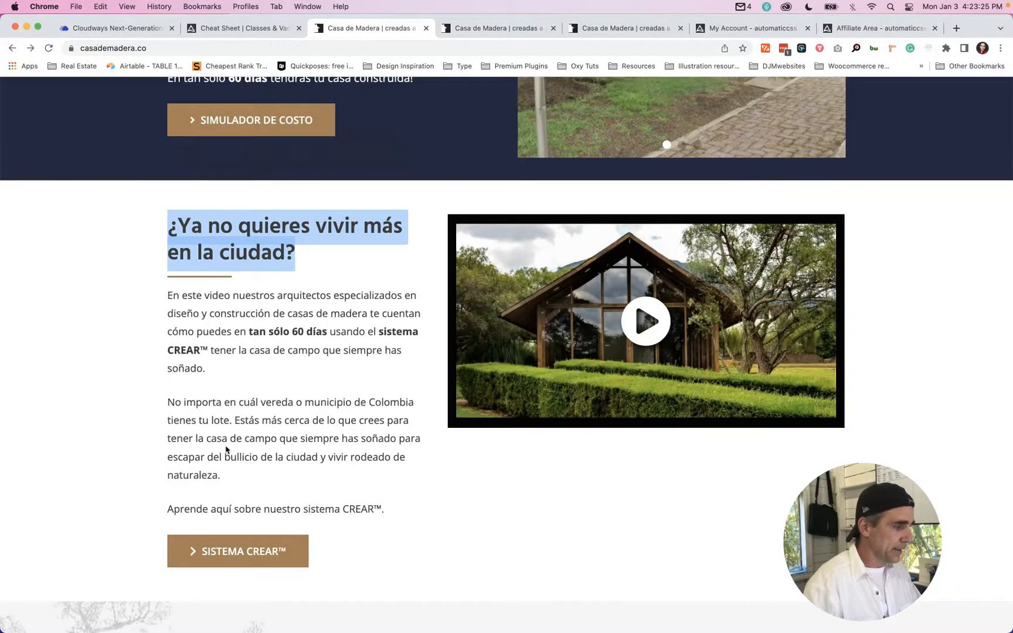
{"action": "left_click", "coordinate": [387, 511]}
{"action": "left_click_drag", "start_coordinate": [387, 511], "coordinate": [162, 296]}
{"action": "key", "text": "super+c"}
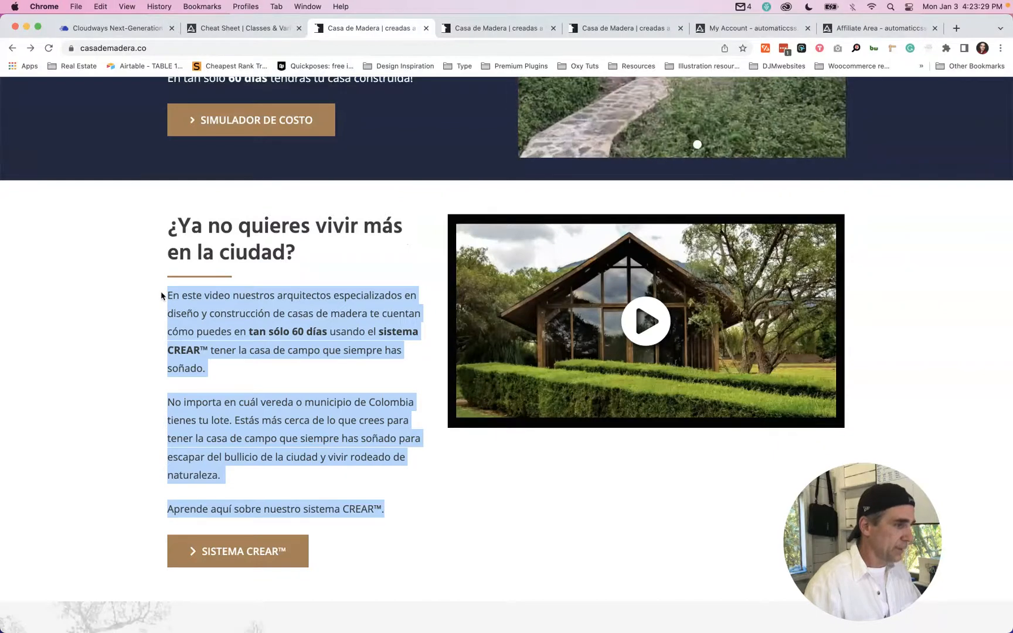
{"action": "key", "text": "ctrl+Tab"}
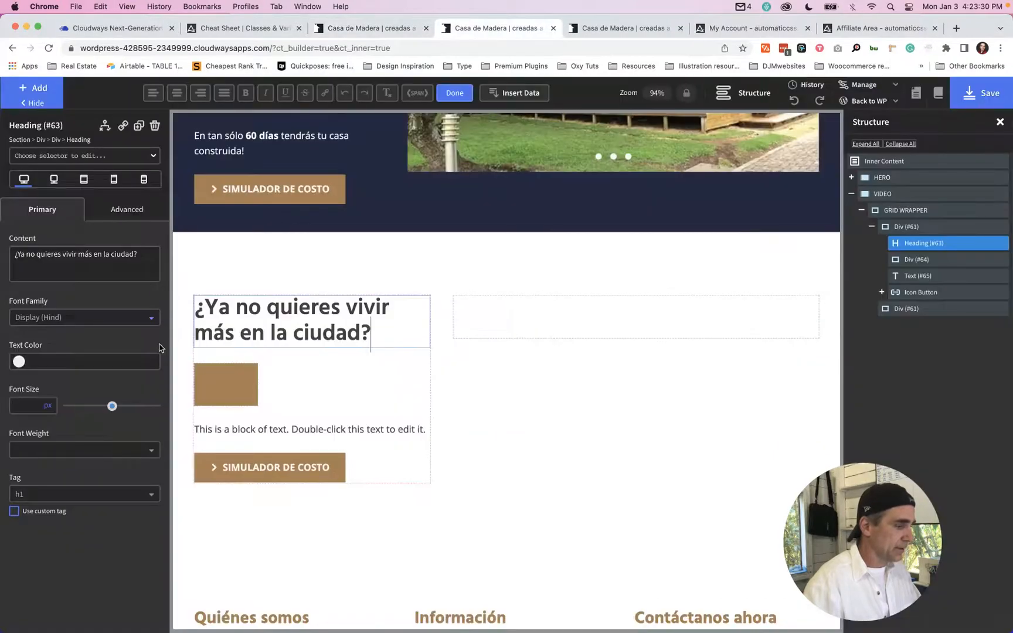
{"action": "double_click", "coordinate": [244, 432]}
{"action": "key", "text": "super+v"}
{"action": "scroll", "coordinate": [349, 446], "scroll_direction": "down", "scroll_amount": 3}
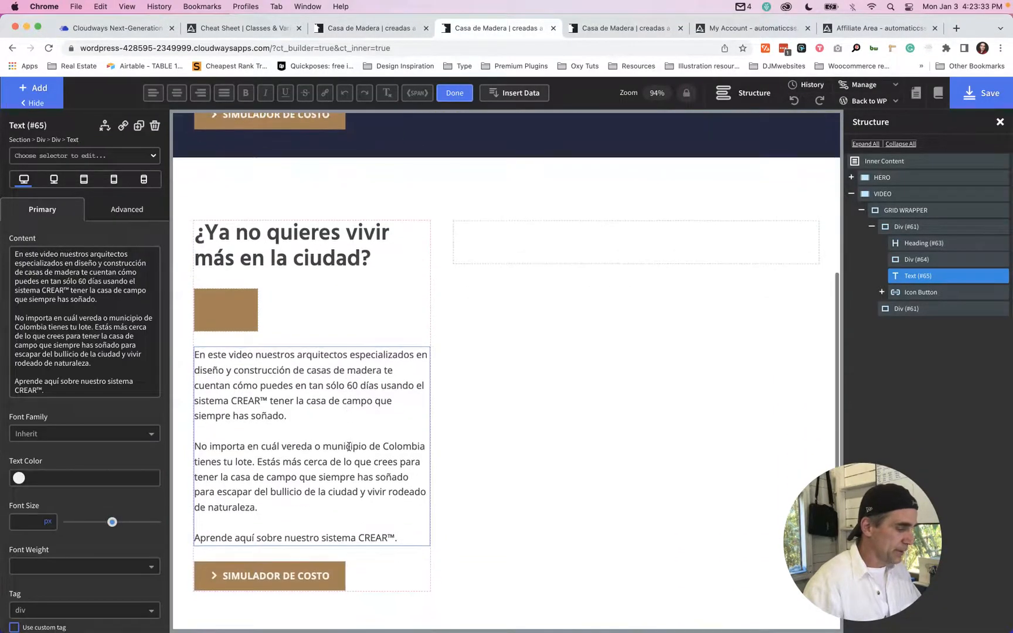
Check the bold phrases on the live page, wrap "tan sólo 60 días" in a span and set its font weight to 700.
{"action": "key", "text": "ctrl+shift+Tab"}
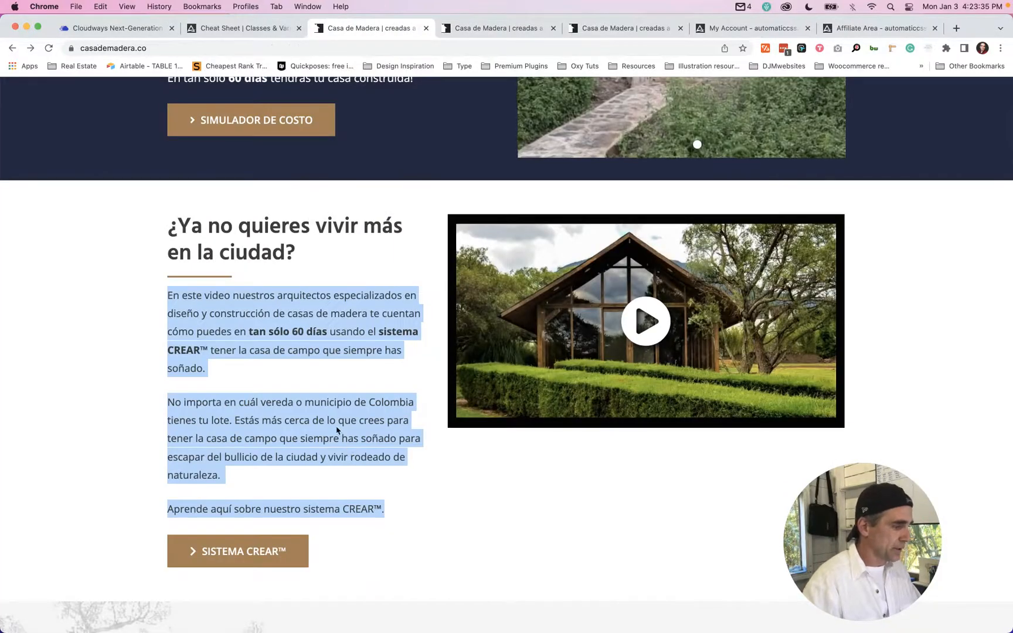
{"action": "left_click", "coordinate": [249, 334]}
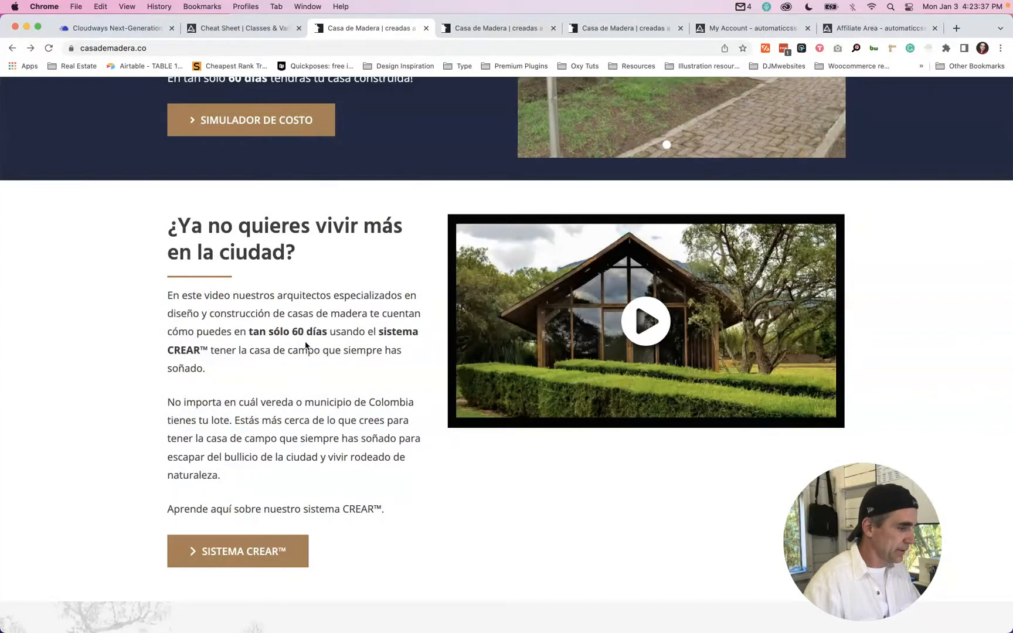
{"action": "key", "text": "ctrl+Tab"}
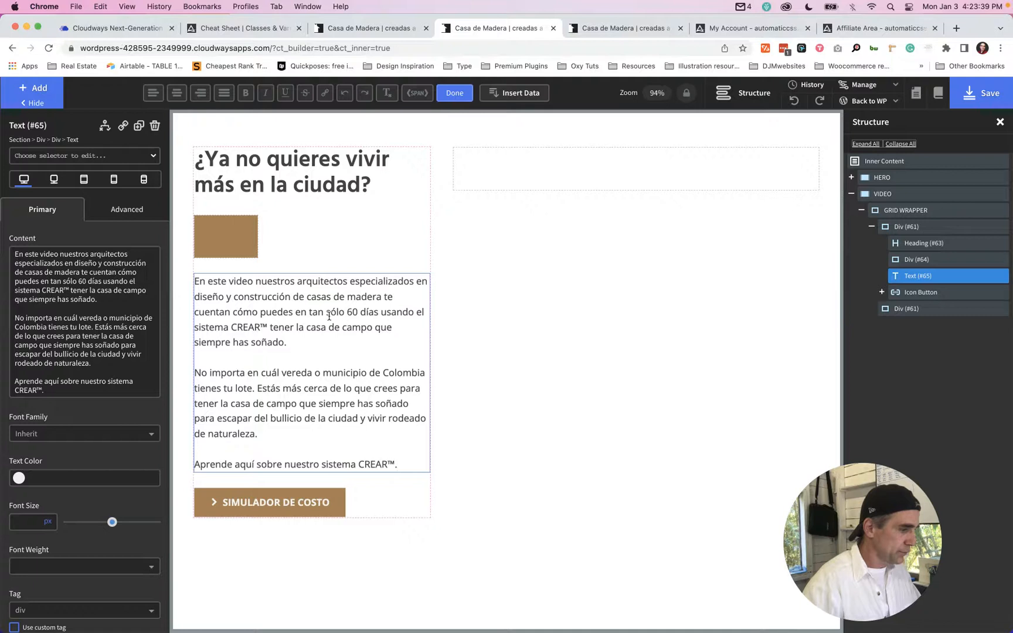
{"action": "left_click_drag", "start_coordinate": [309, 313], "coordinate": [378, 311]}
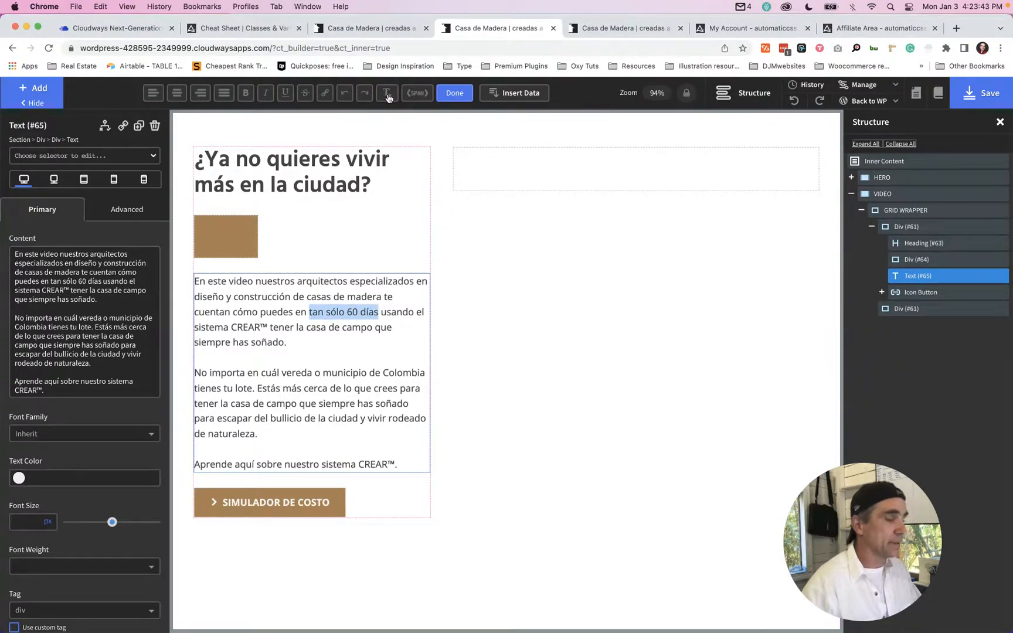
{"action": "left_click", "coordinate": [419, 93]}
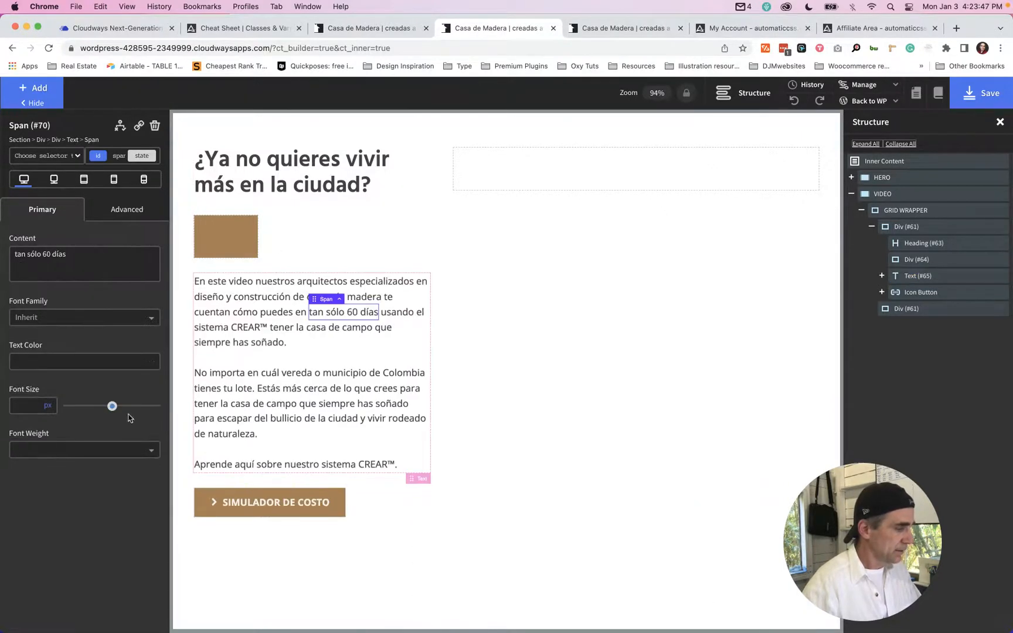
{"action": "left_click", "coordinate": [87, 450]}
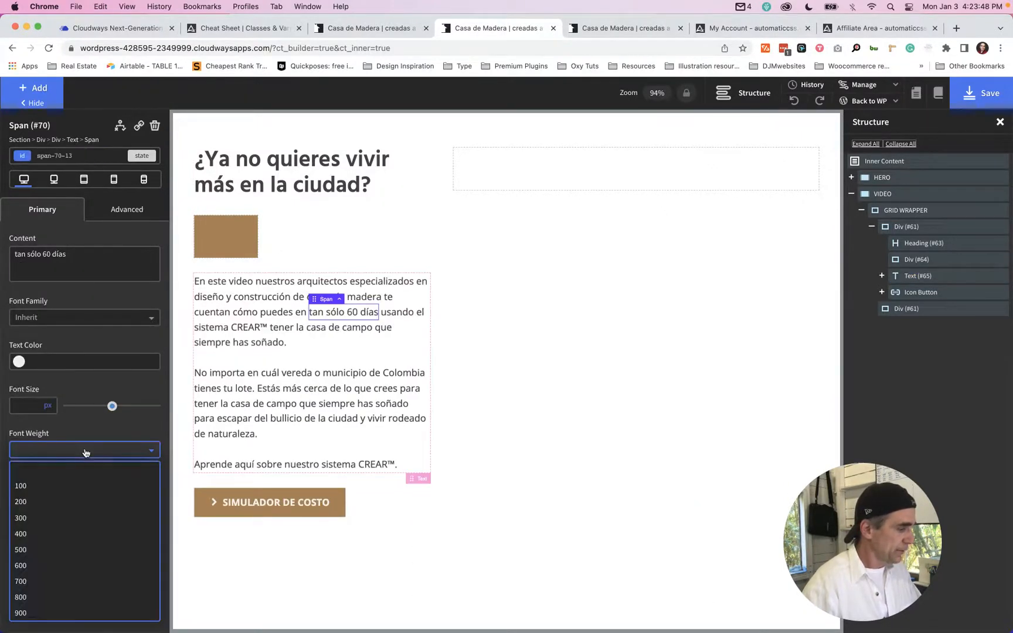
{"action": "left_click", "coordinate": [34, 582]}
Check on the live page which other phrase in the first paragraph is bold.
{"action": "key", "text": "super+alt+Left"}
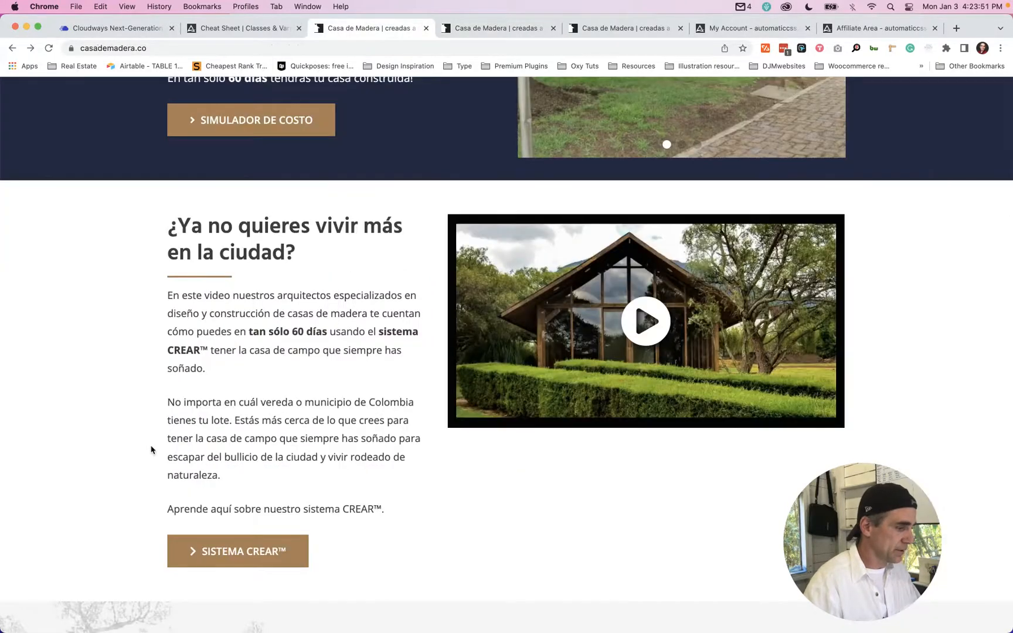
{"action": "key", "text": "super+alt+Right"}
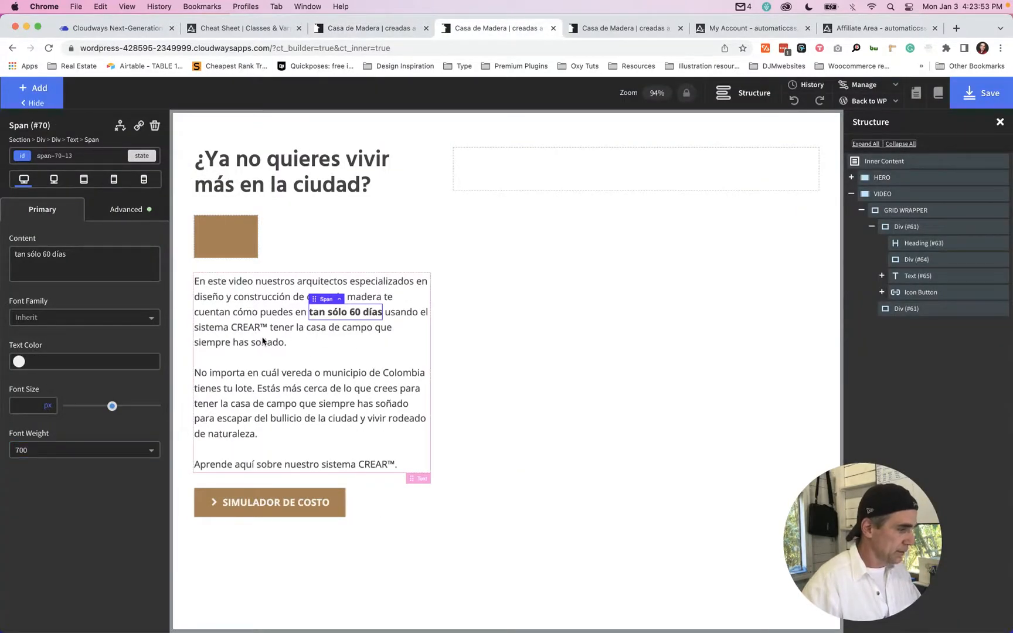
{"action": "left_click", "coordinate": [266, 330]}
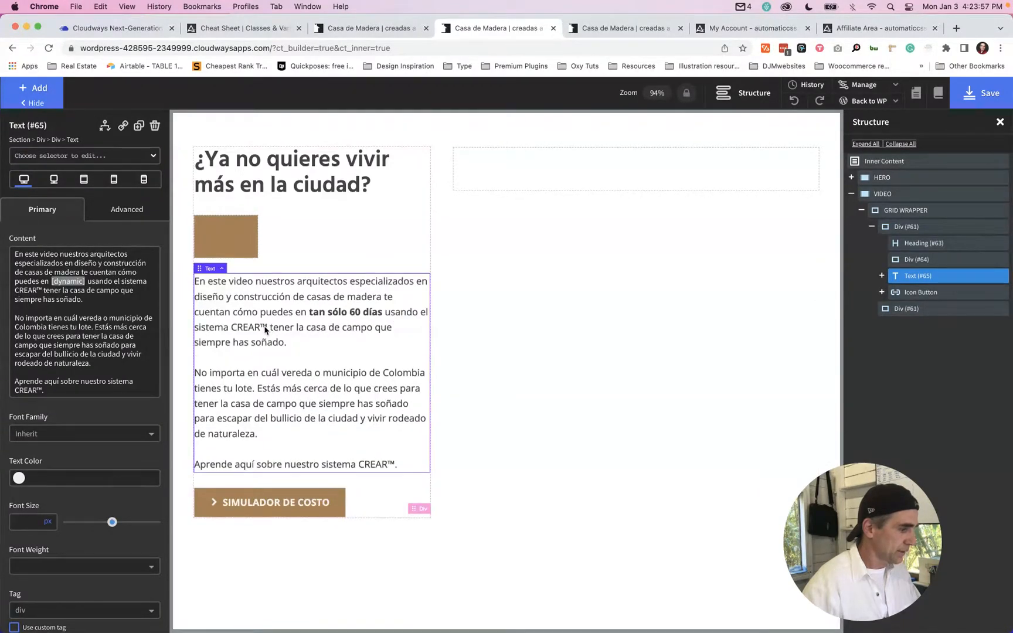
{"action": "double_click", "coordinate": [267, 327]}
{"action": "left_click_drag", "start_coordinate": [266, 327], "coordinate": [192, 334]}
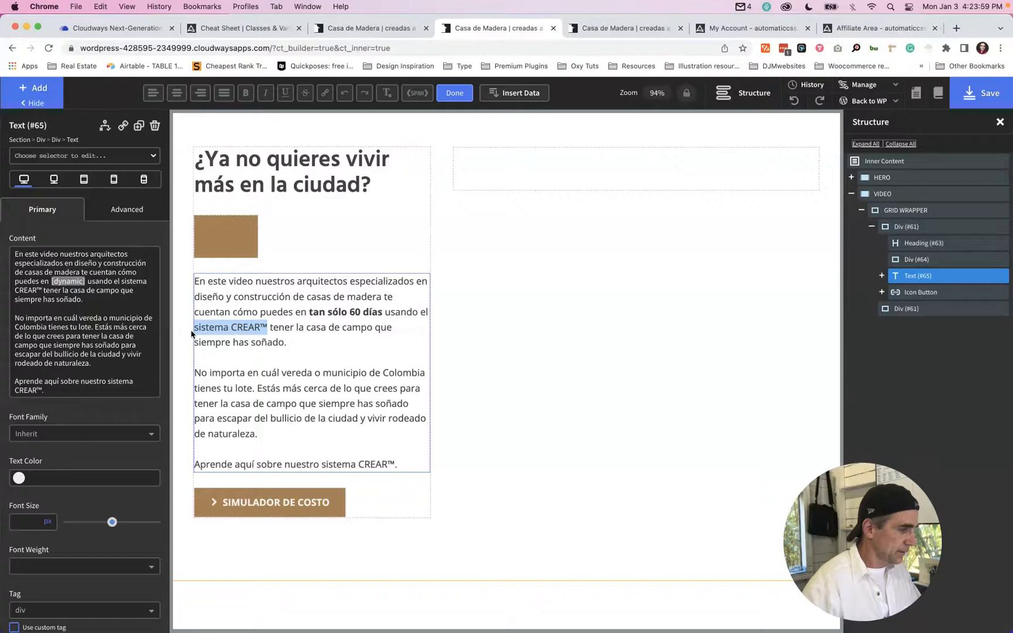
{"action": "left_click", "coordinate": [455, 93]}
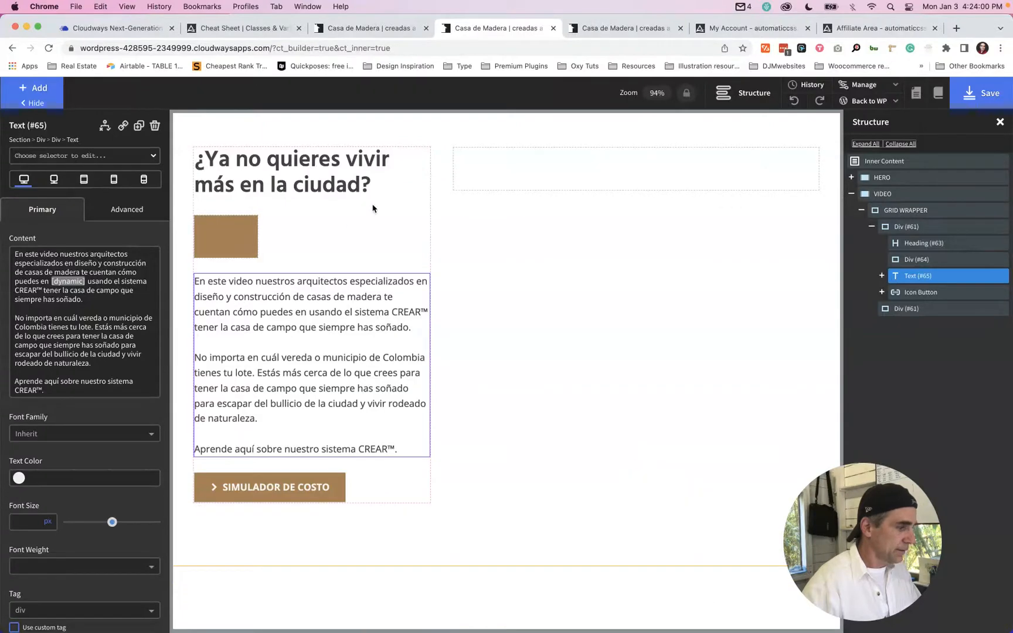
Wrap "sistema CREAR™" in the first paragraph in a span and set its font weight to 700.
{"action": "double_click", "coordinate": [264, 326]}
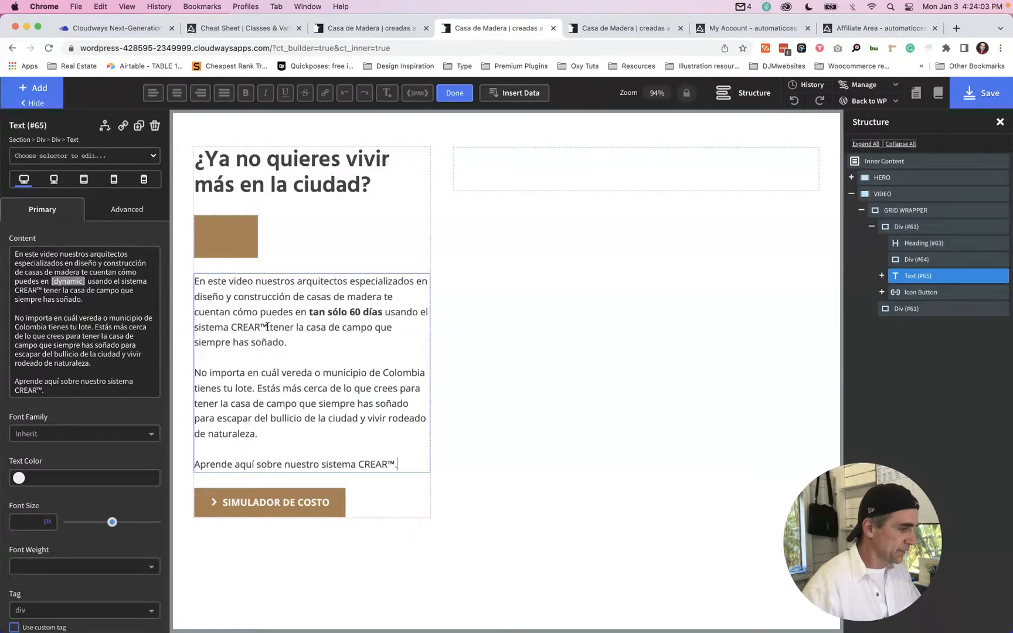
{"action": "left_click_drag", "start_coordinate": [267, 327], "coordinate": [199, 331]}
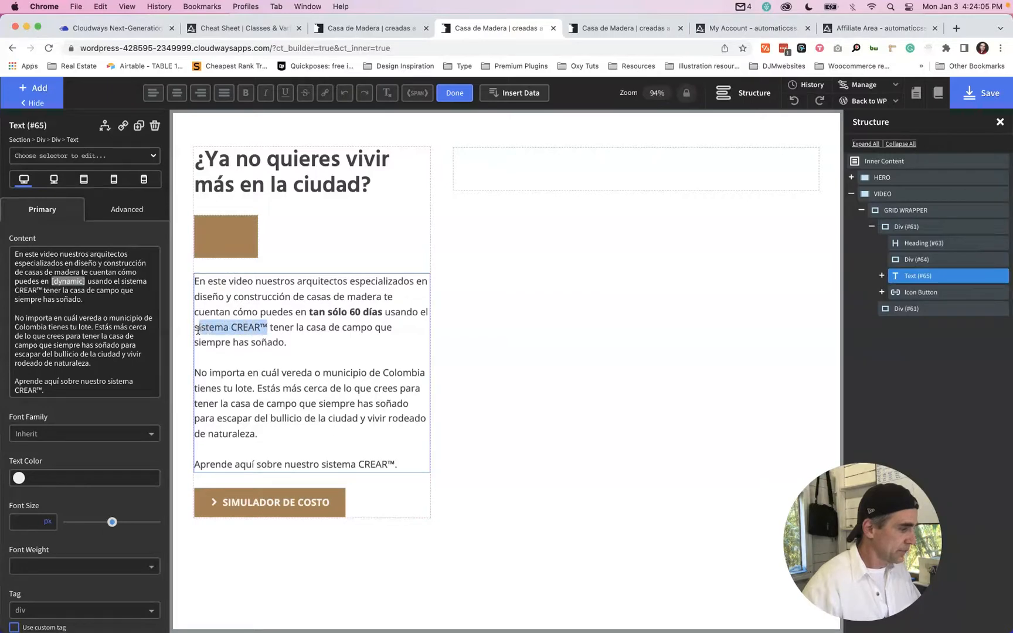
{"action": "left_click", "coordinate": [413, 94]}
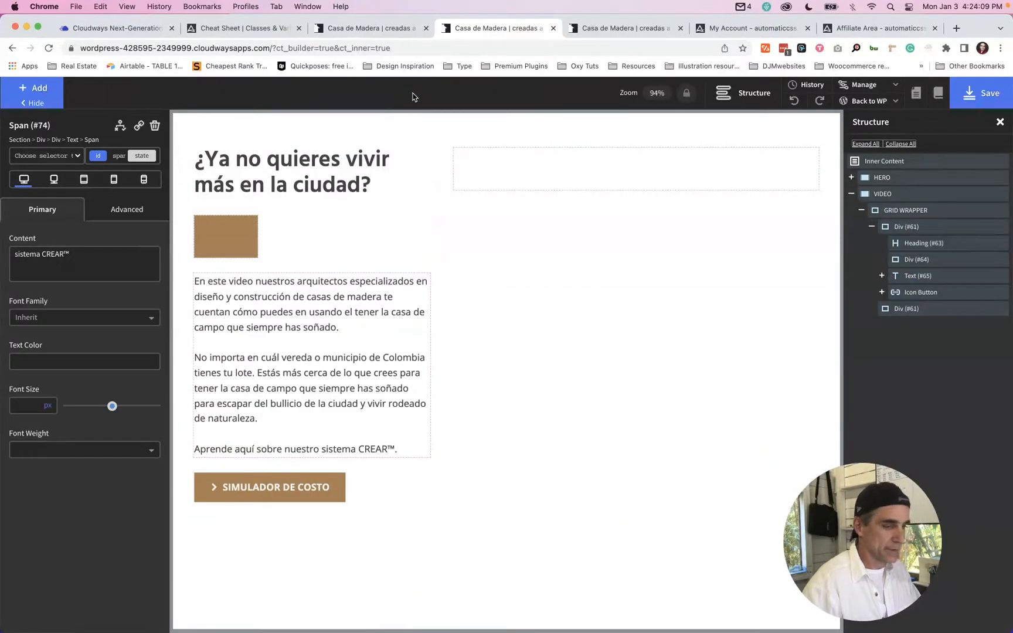
{"action": "left_click", "coordinate": [34, 450]}
{"action": "left_click", "coordinate": [27, 581]}
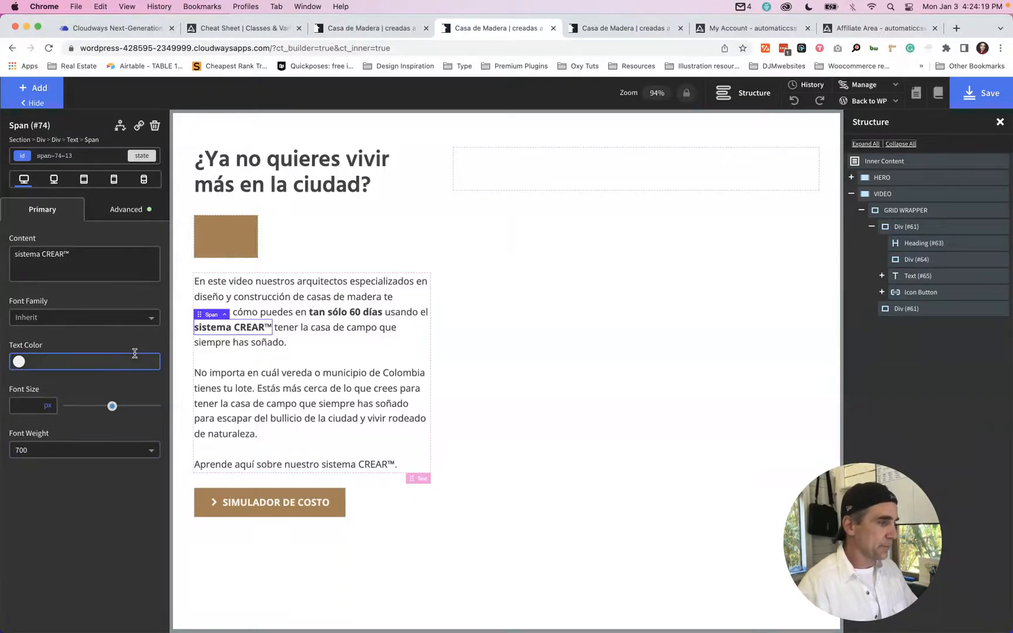
Open the page linked from the live site's SISTEMA CREAR™ button, get its /crear/ path, and return to the builder.
{"action": "left_click", "coordinate": [369, 30]}
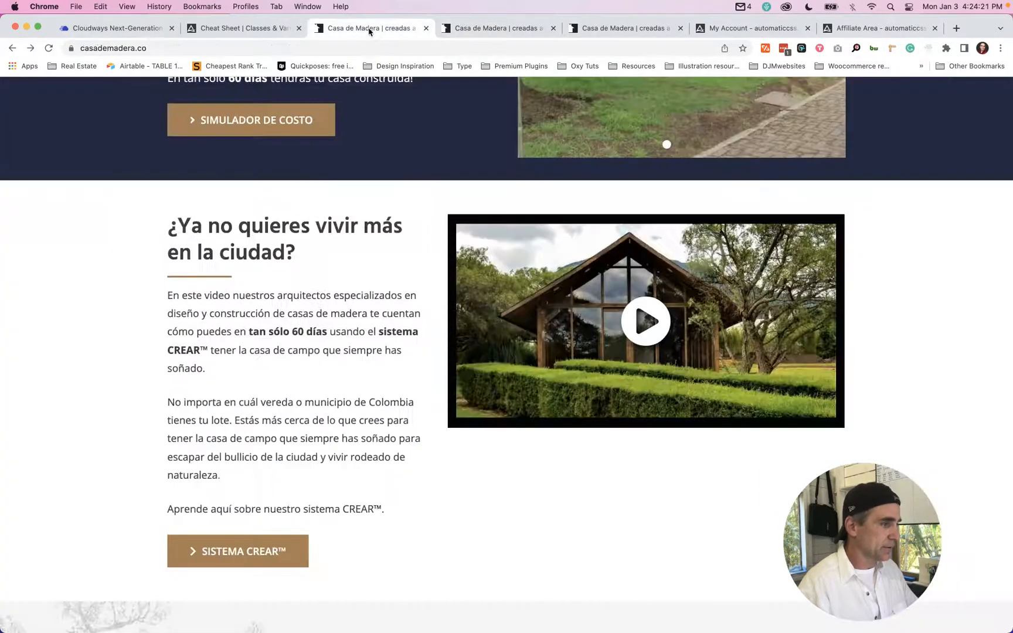
{"action": "left_click", "coordinate": [260, 554], "text": "super"}
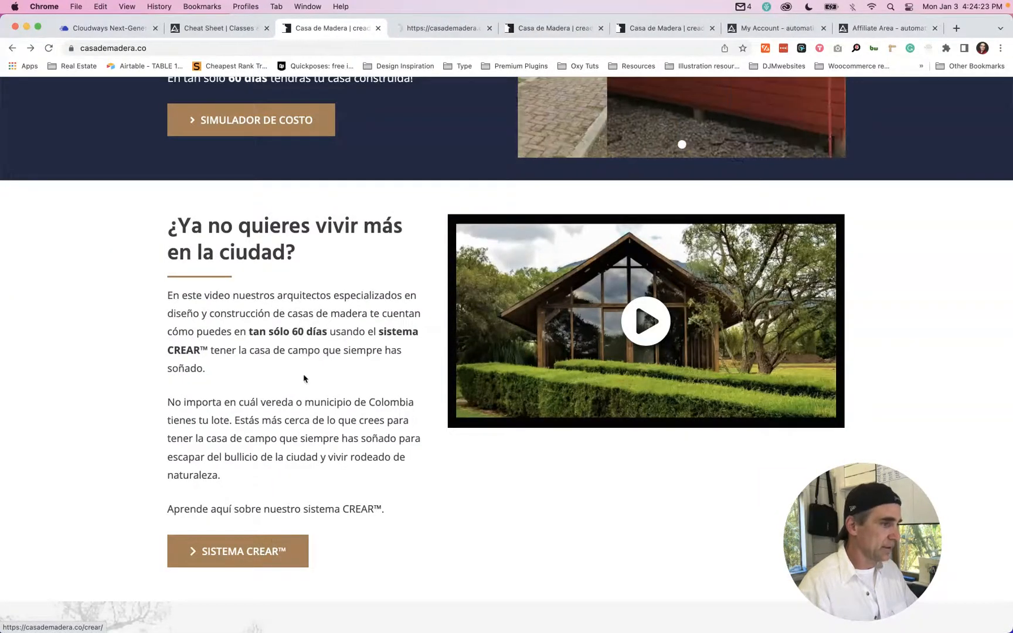
{"action": "left_click", "coordinate": [444, 28]}
{"action": "left_click", "coordinate": [184, 48]}
{"action": "left_click", "coordinate": [183, 48]}
{"action": "double_click", "coordinate": [181, 48]}
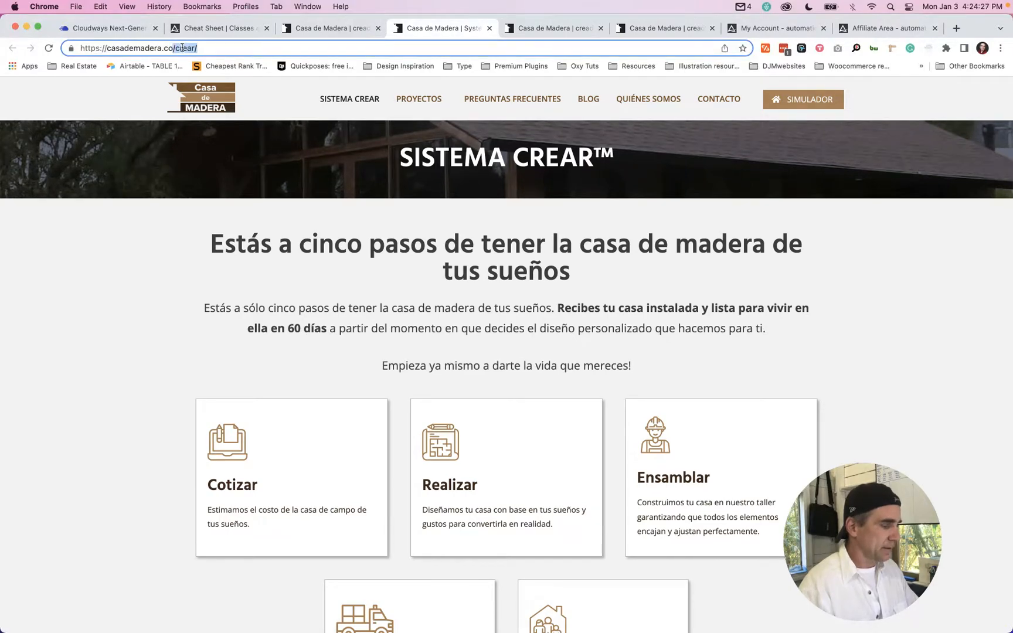
{"action": "key", "text": "super+w"}
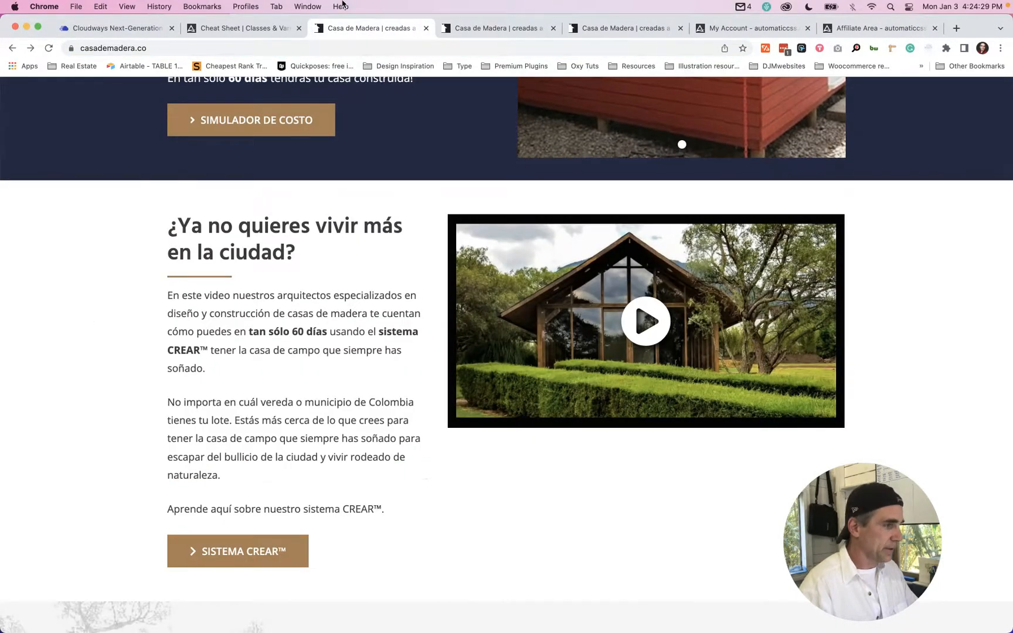
{"action": "key", "text": "ctrl+Tab"}
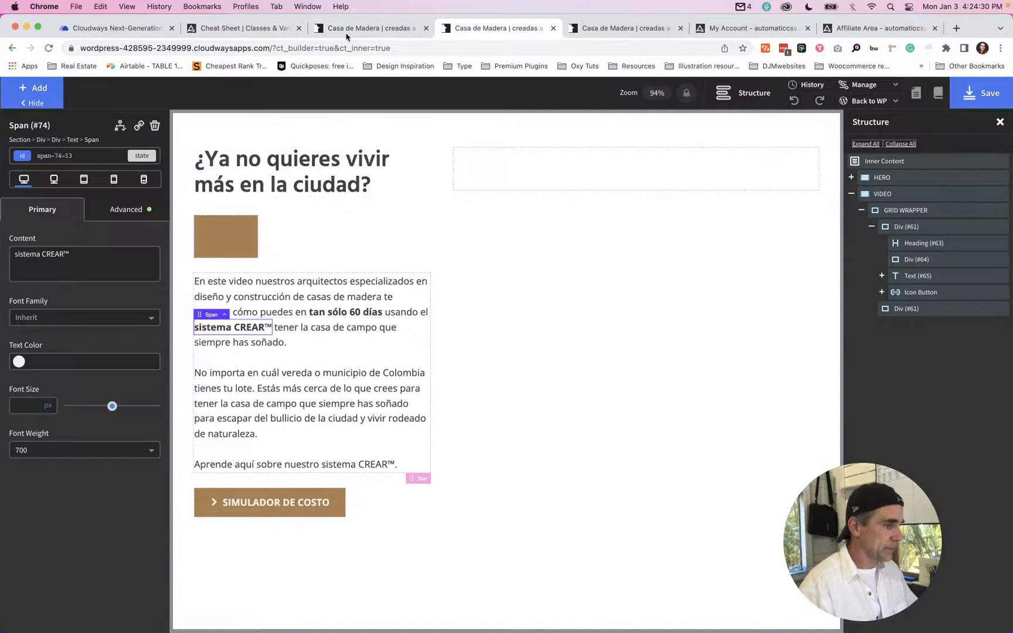
Set the URL of the icon button below the paragraphs to /crear/.
{"action": "left_click", "coordinate": [251, 496]}
{"action": "left_click", "coordinate": [65, 254]}
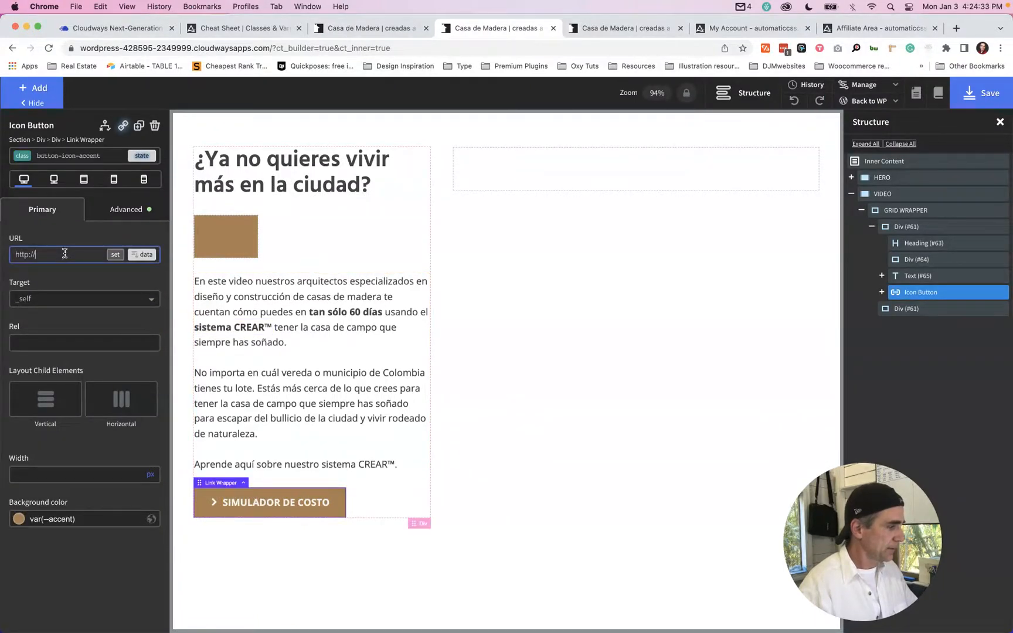
{"action": "type", "text": "/crear/"}
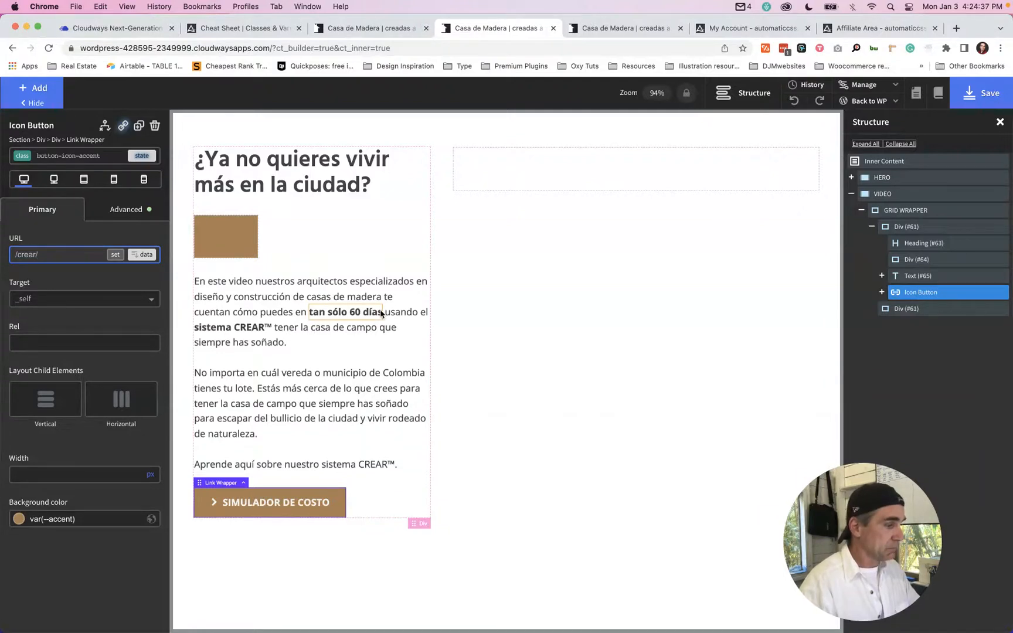
{"action": "key", "text": "Return"}
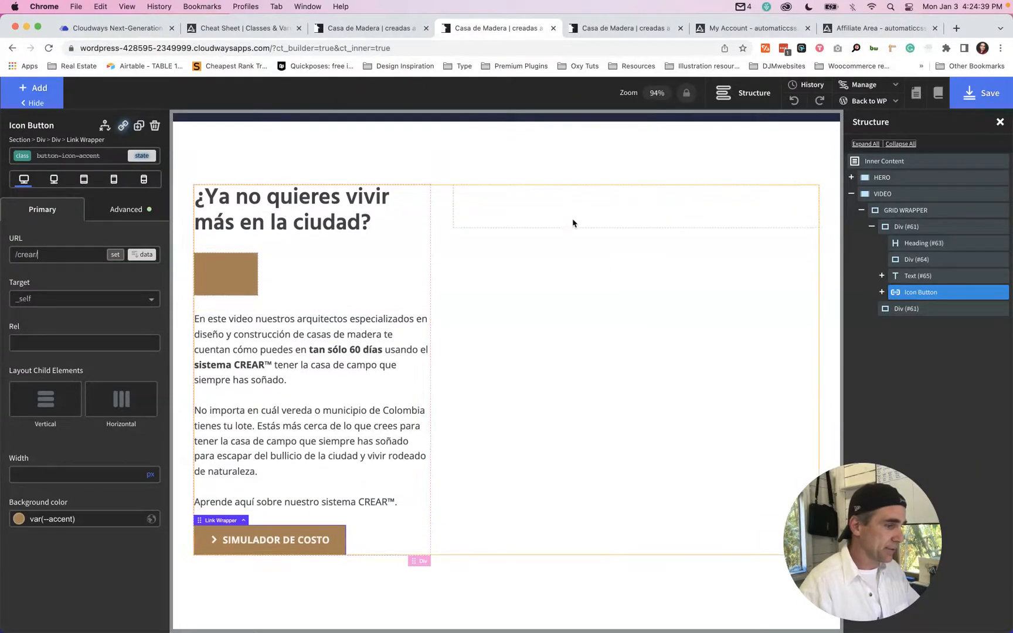
Add a Video element inside the empty second column div of the grid wrapper.
{"action": "left_click", "coordinate": [553, 211]}
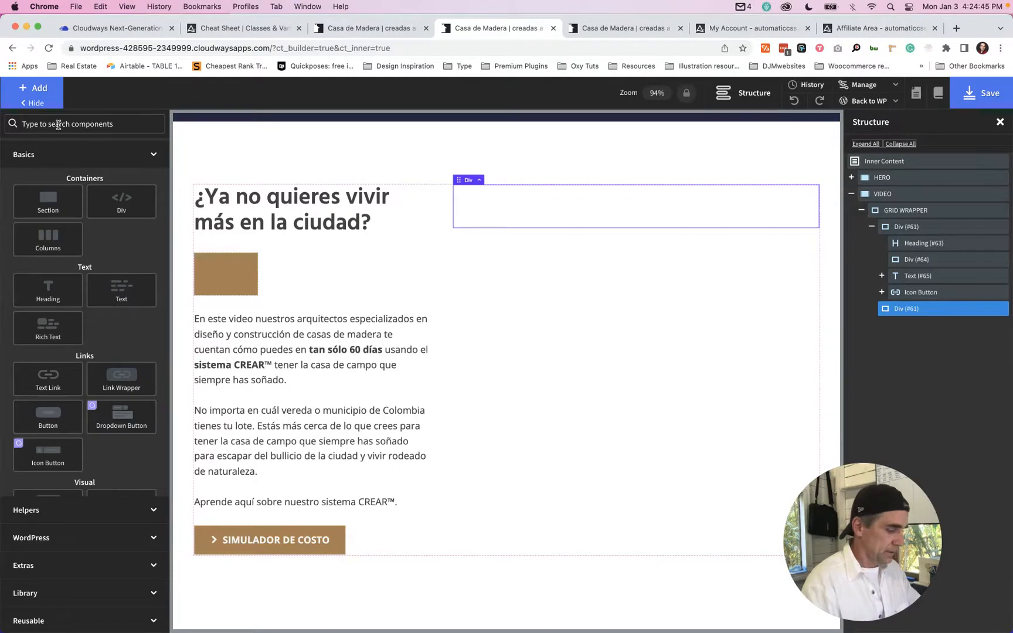
{"action": "left_click", "coordinate": [58, 125]}
{"action": "type", "text": "vid"}
{"action": "left_click", "coordinate": [48, 169]}
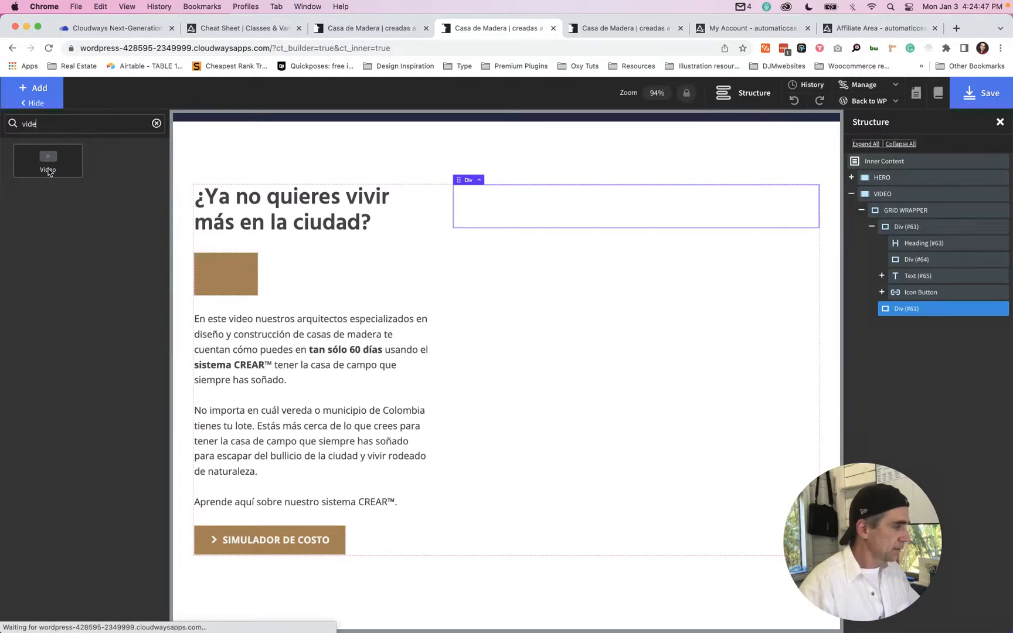
{"action": "left_click", "coordinate": [387, 29]}
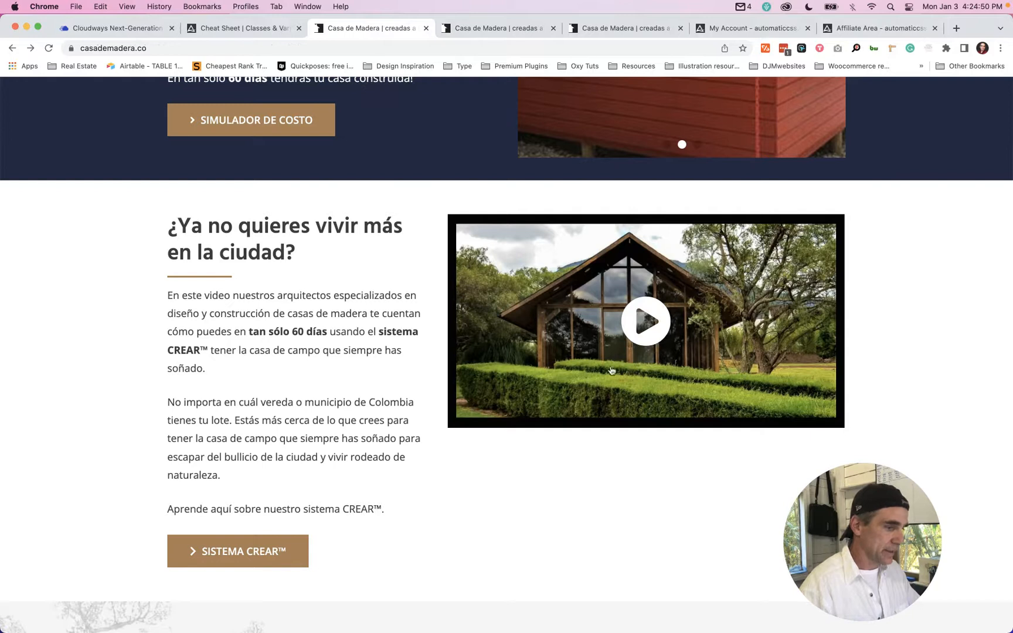
{"action": "left_click", "coordinate": [811, 268]}
{"action": "left_click", "coordinate": [480, 412]}
{"action": "left_click", "coordinate": [820, 253]}
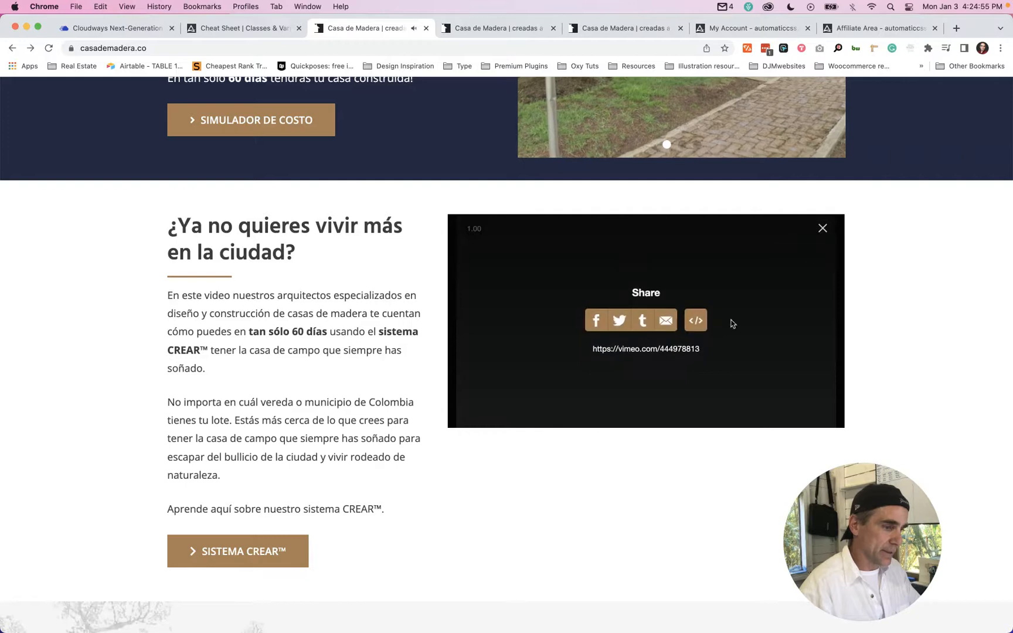
{"action": "right_click", "coordinate": [664, 349]}
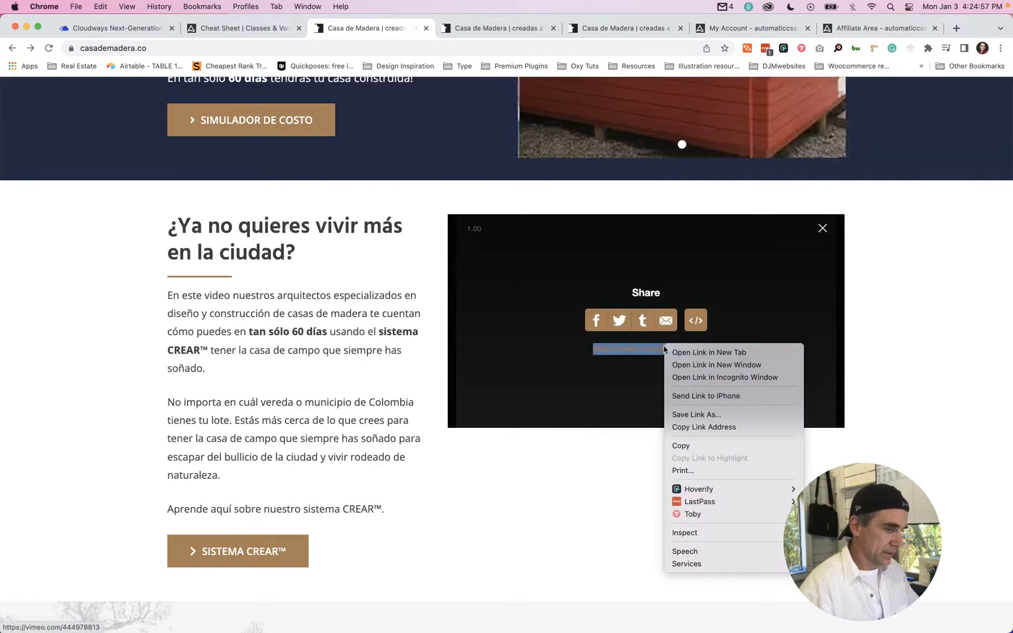
{"action": "left_click", "coordinate": [710, 448]}
{"action": "key", "text": "ctrl+Tab"}
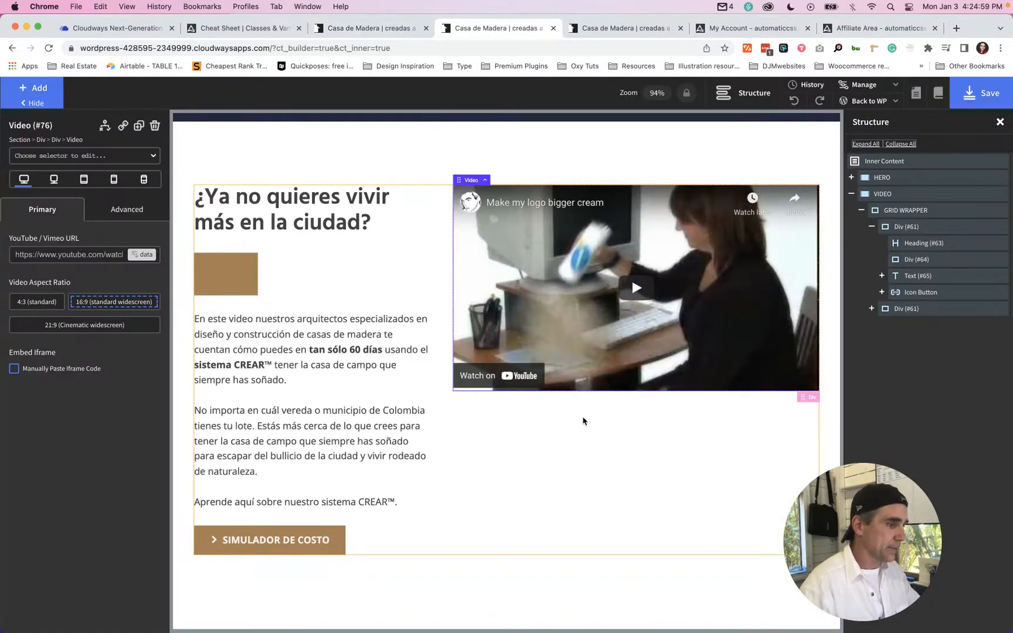
{"action": "left_click", "coordinate": [92, 256]}
{"action": "key", "text": "super+a"}
{"action": "key", "text": "super+v"}
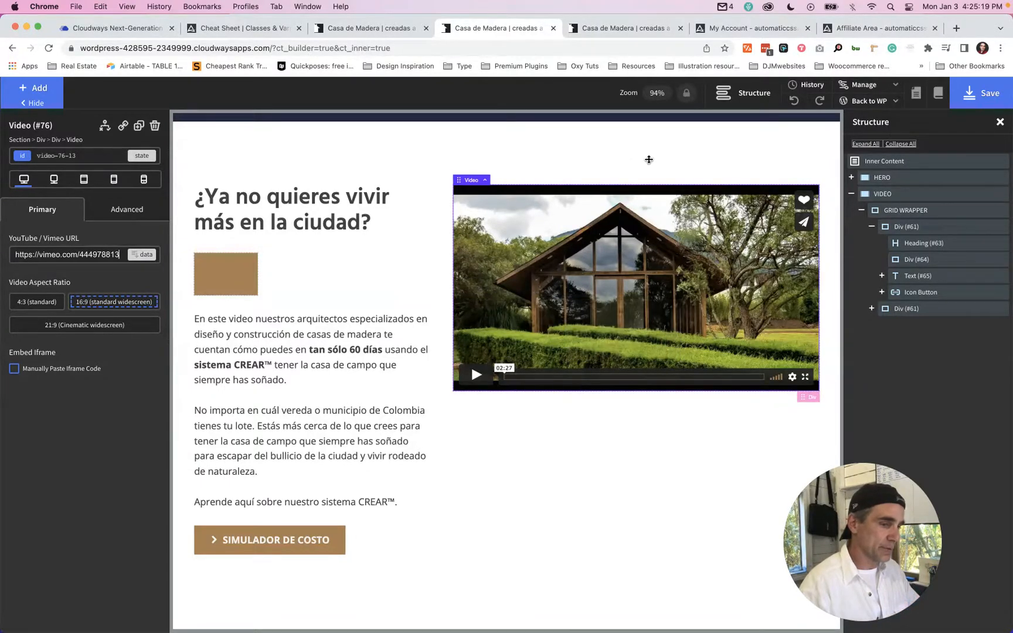
Give the Video element a solid right border 12 px wide in black (#000000).
{"action": "left_click", "coordinate": [126, 211]}
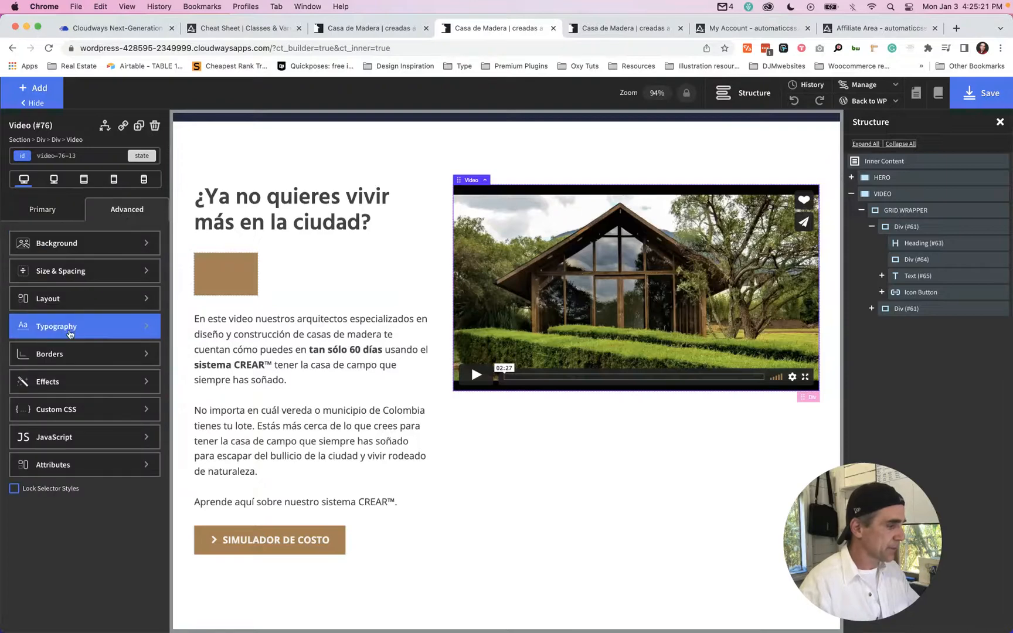
{"action": "left_click", "coordinate": [66, 354]}
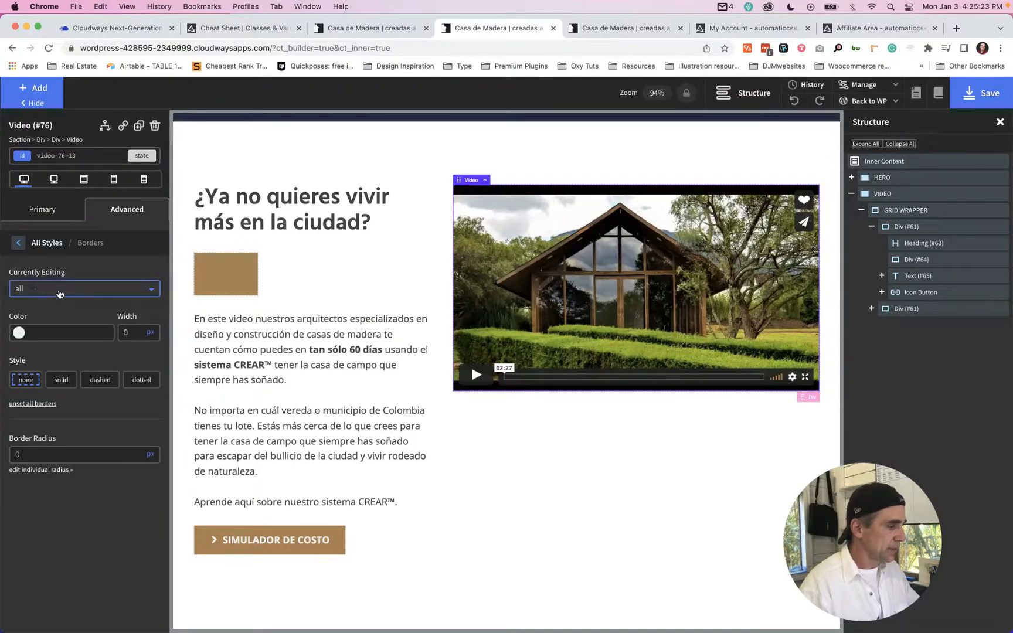
{"action": "left_click", "coordinate": [59, 293]}
{"action": "left_click", "coordinate": [42, 339]}
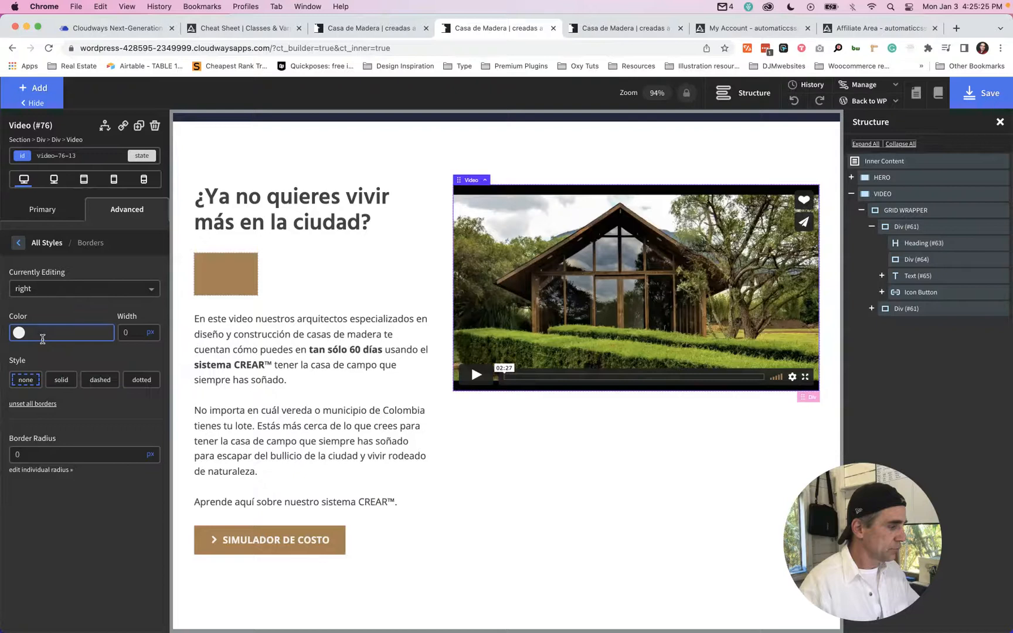
{"action": "left_click", "coordinate": [135, 333]}
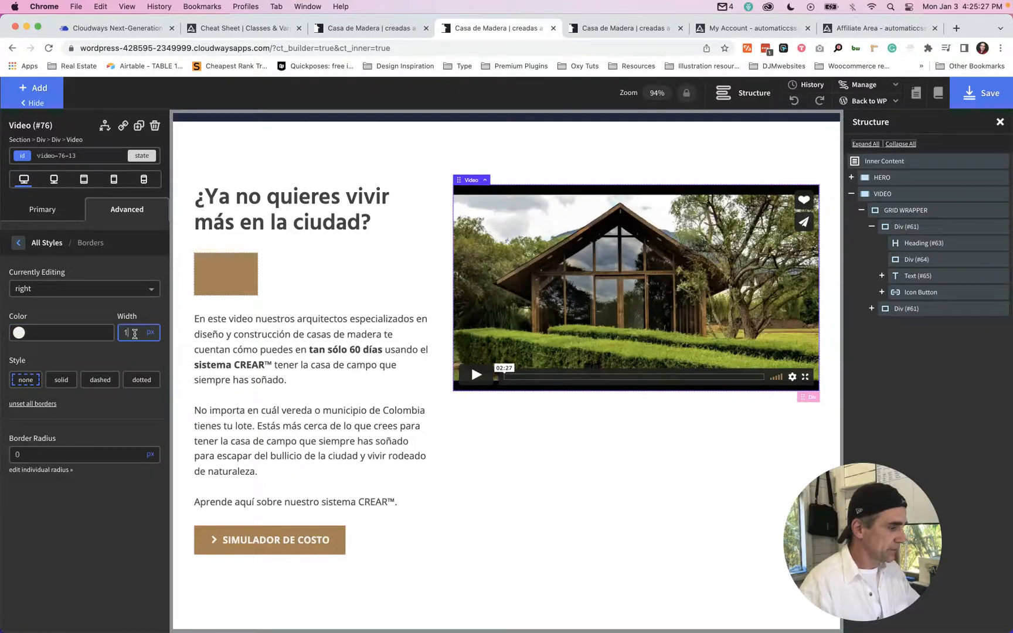
{"action": "left_click", "coordinate": [19, 332]}
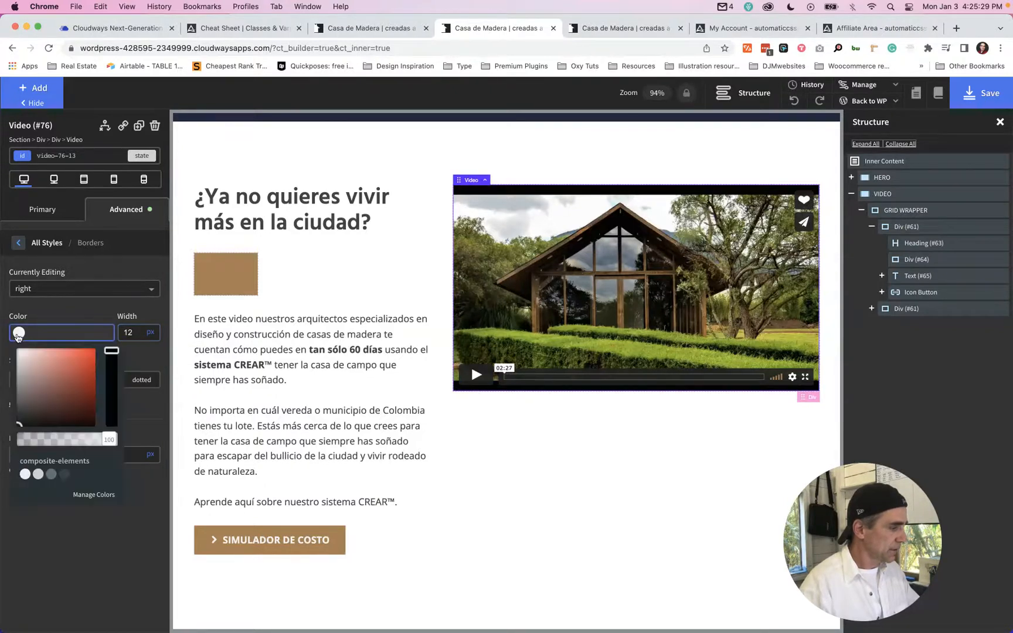
{"action": "left_click", "coordinate": [17, 425]}
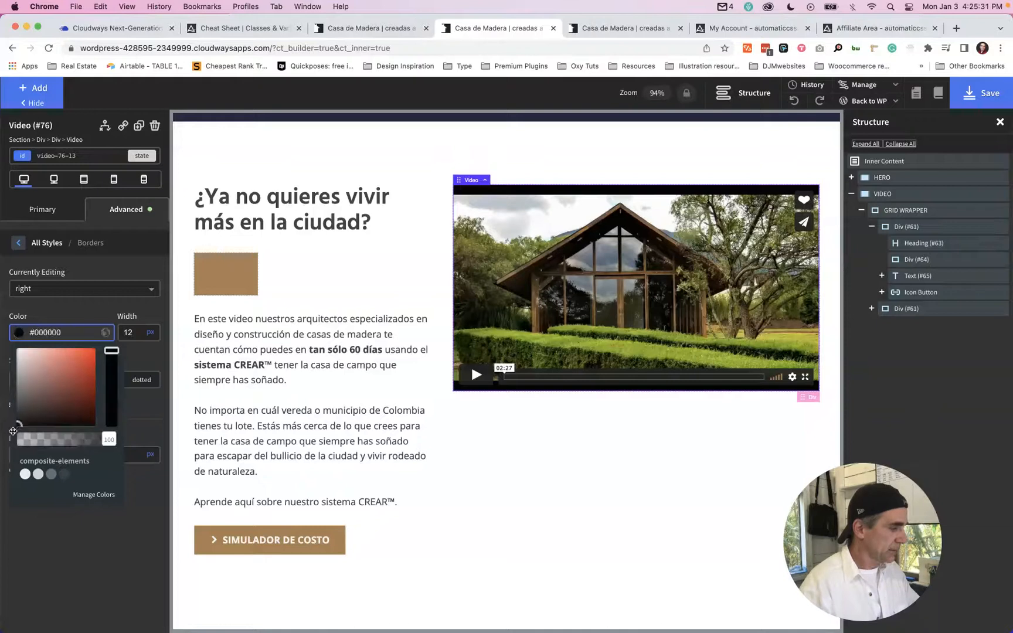
{"action": "left_click", "coordinate": [86, 311]}
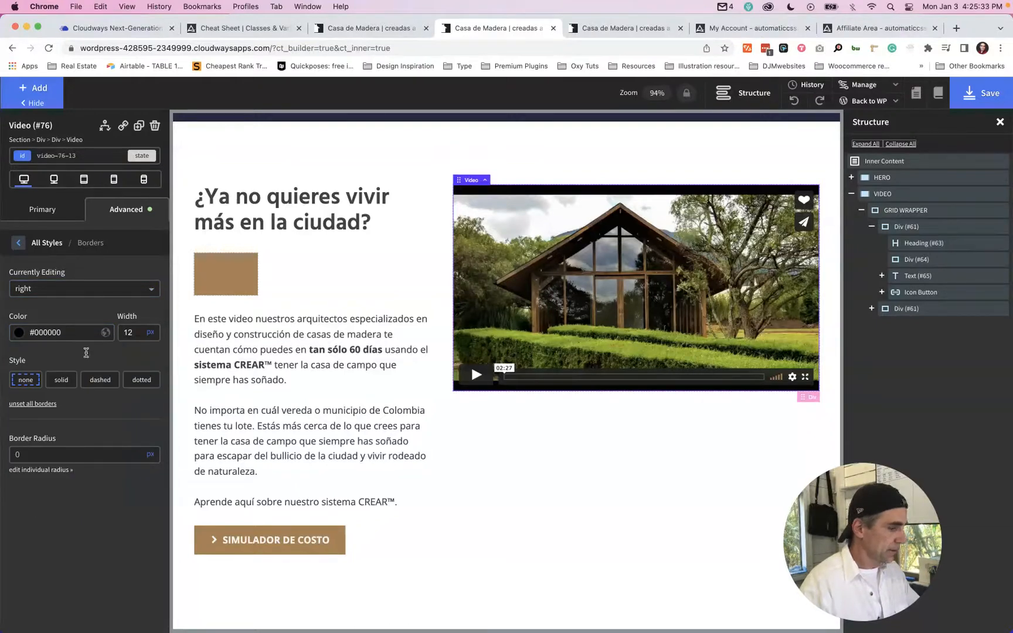
{"action": "left_click", "coordinate": [63, 380]}
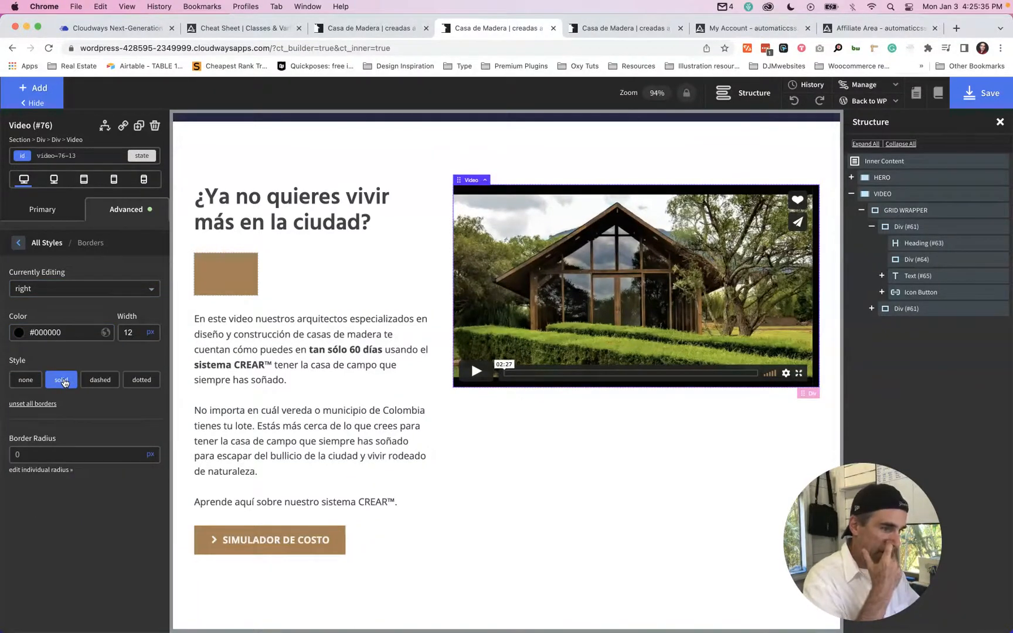
Give the Video element a solid left border 12 px wide in black (#000000) and save the page.
{"action": "left_click", "coordinate": [101, 294]}
{"action": "left_click", "coordinate": [92, 290]}
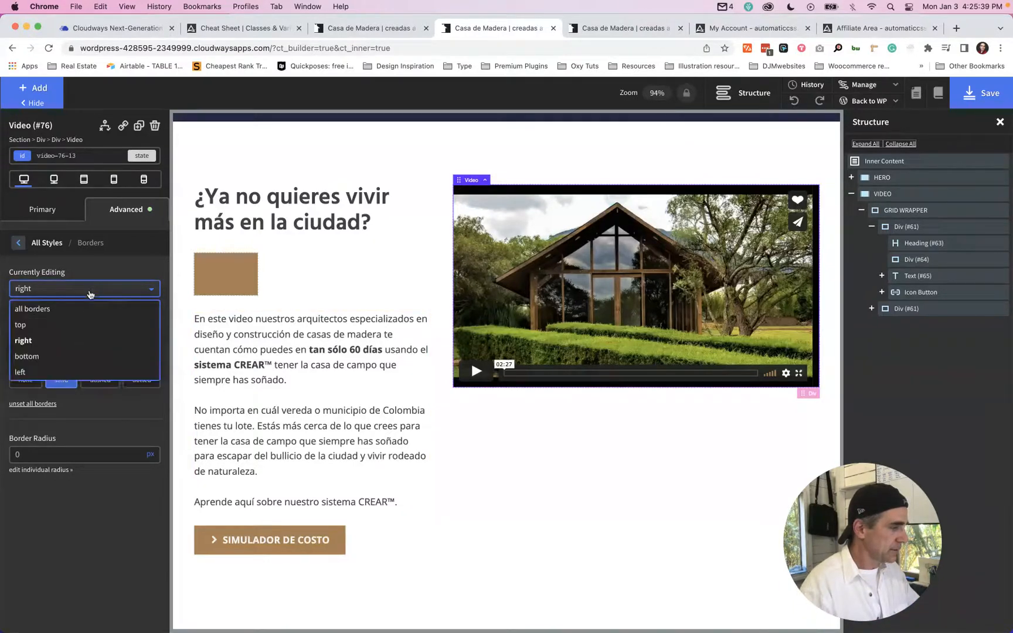
{"action": "left_click", "coordinate": [66, 371]}
{"action": "left_click", "coordinate": [133, 334]}
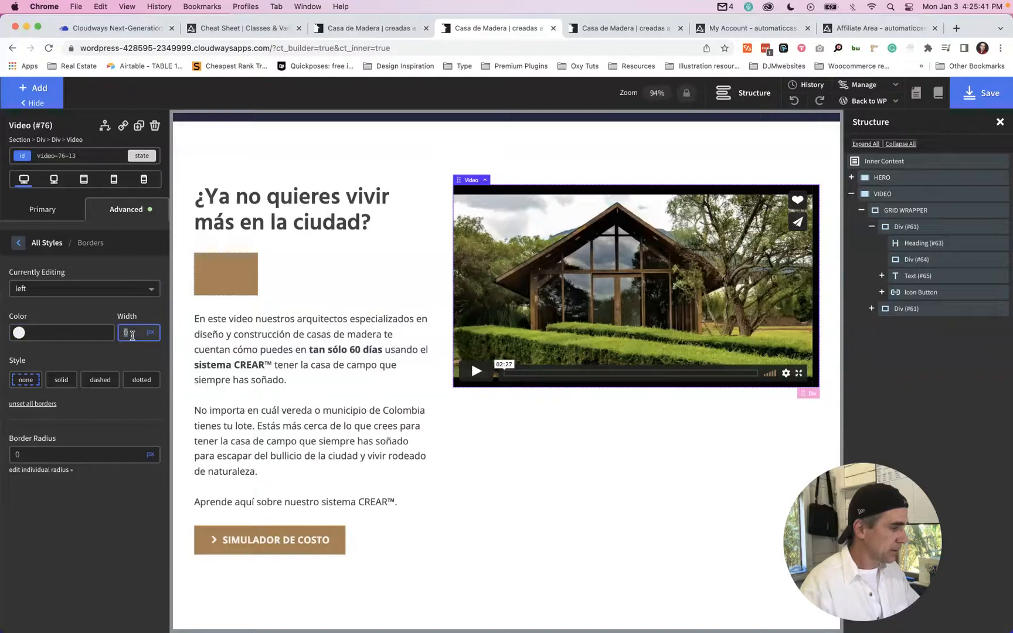
{"action": "type", "text": "12"}
{"action": "left_click", "coordinate": [19, 333]}
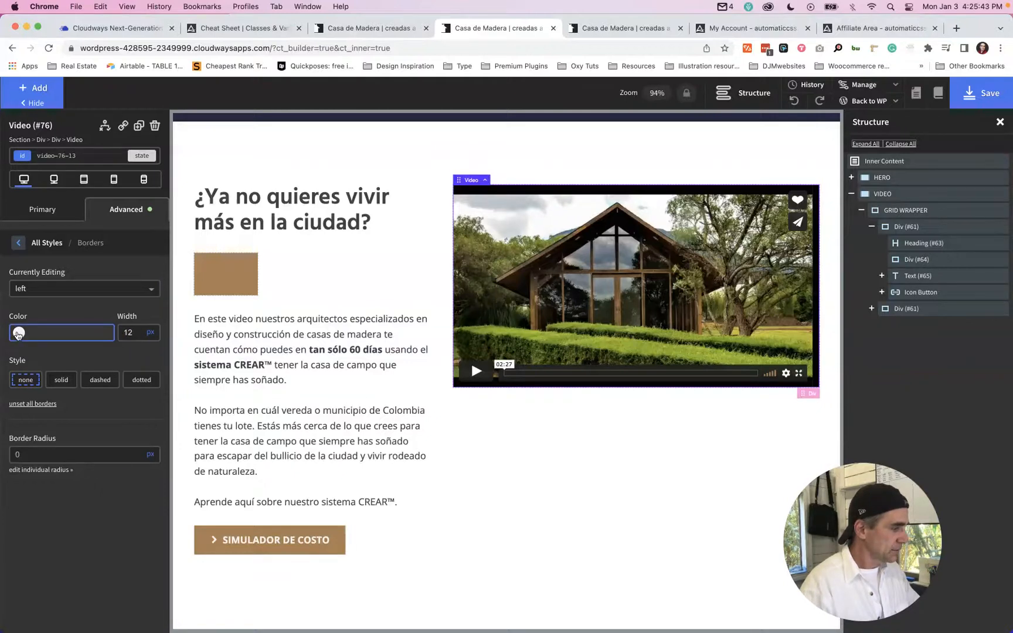
{"action": "left_click", "coordinate": [29, 417]}
{"action": "left_click", "coordinate": [52, 381]}
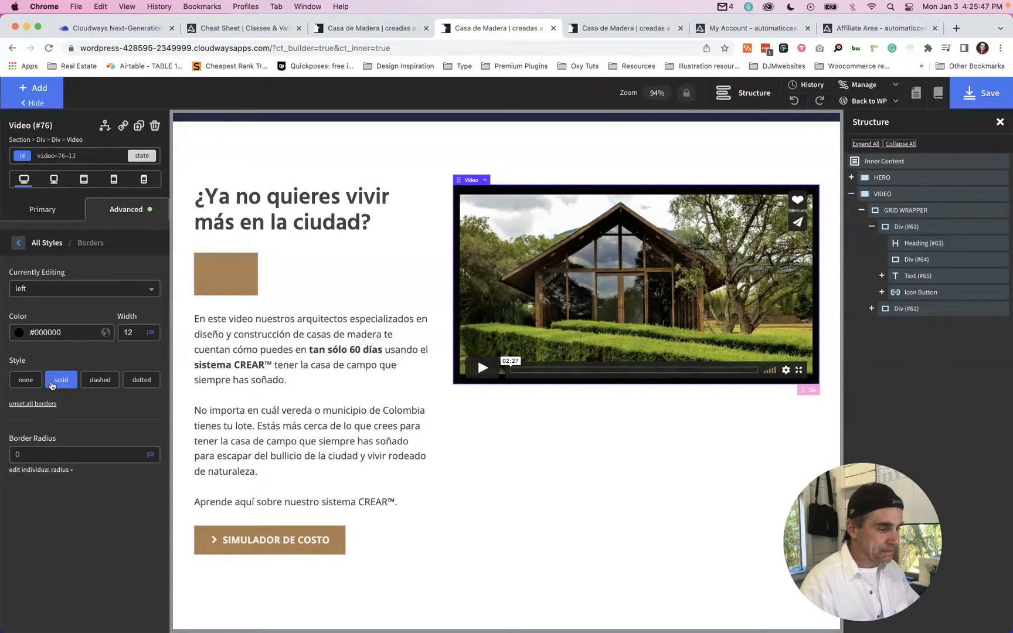
{"action": "left_click", "coordinate": [969, 93]}
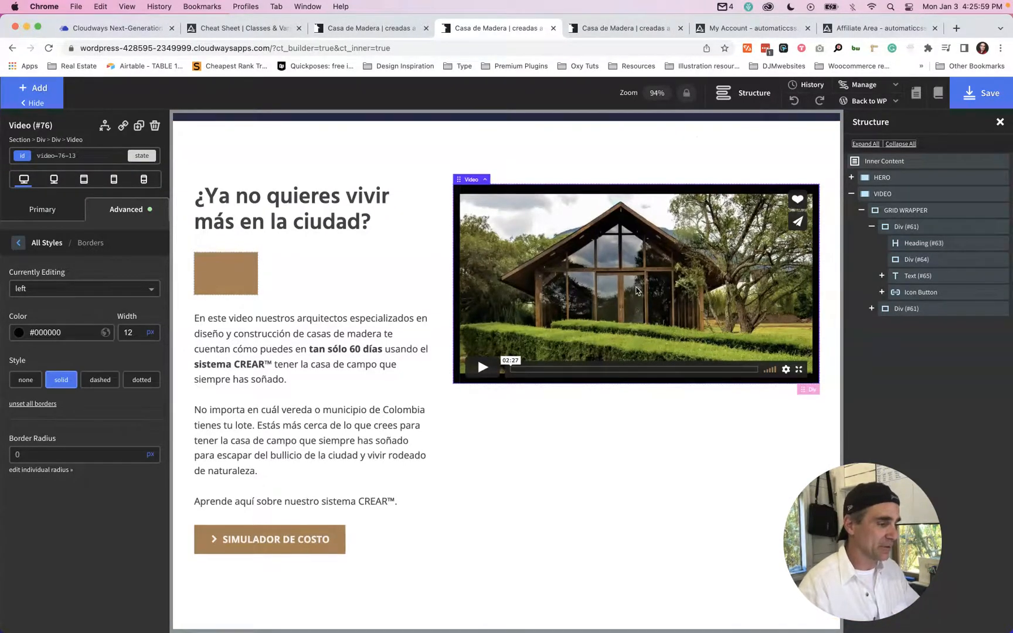
Review the text-and-video section's layout at full width, at the next smaller breakpoint and at 991px.
{"action": "scroll", "coordinate": [637, 291], "scroll_direction": "up", "scroll_amount": 2}
{"action": "scroll", "coordinate": [637, 291], "scroll_direction": "down", "scroll_amount": 5}
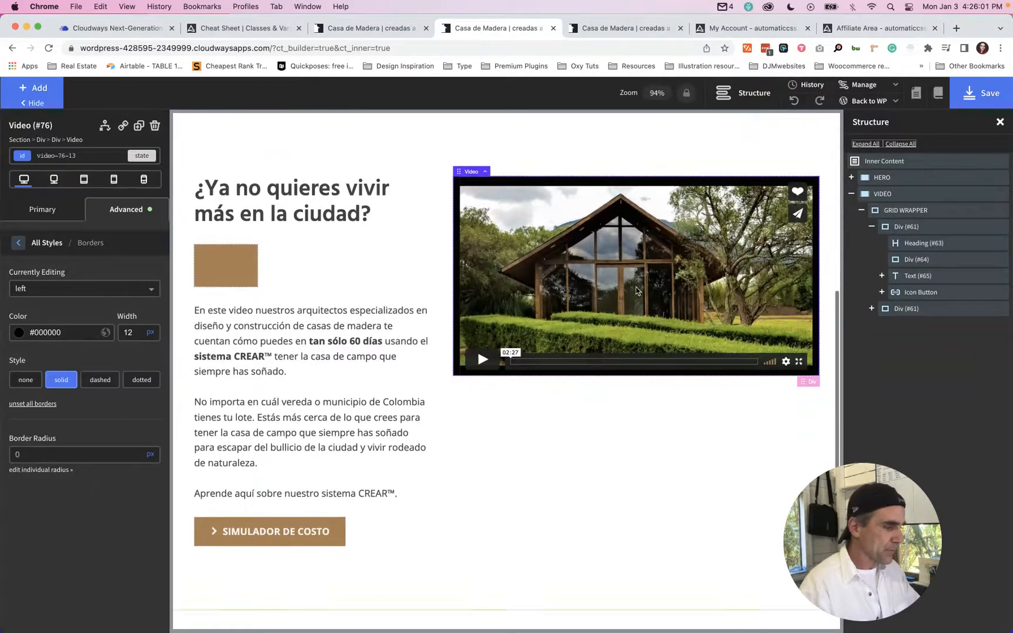
{"action": "scroll", "coordinate": [636, 291], "scroll_direction": "up", "scroll_amount": 6}
{"action": "scroll", "coordinate": [637, 291], "scroll_direction": "down", "scroll_amount": 1}
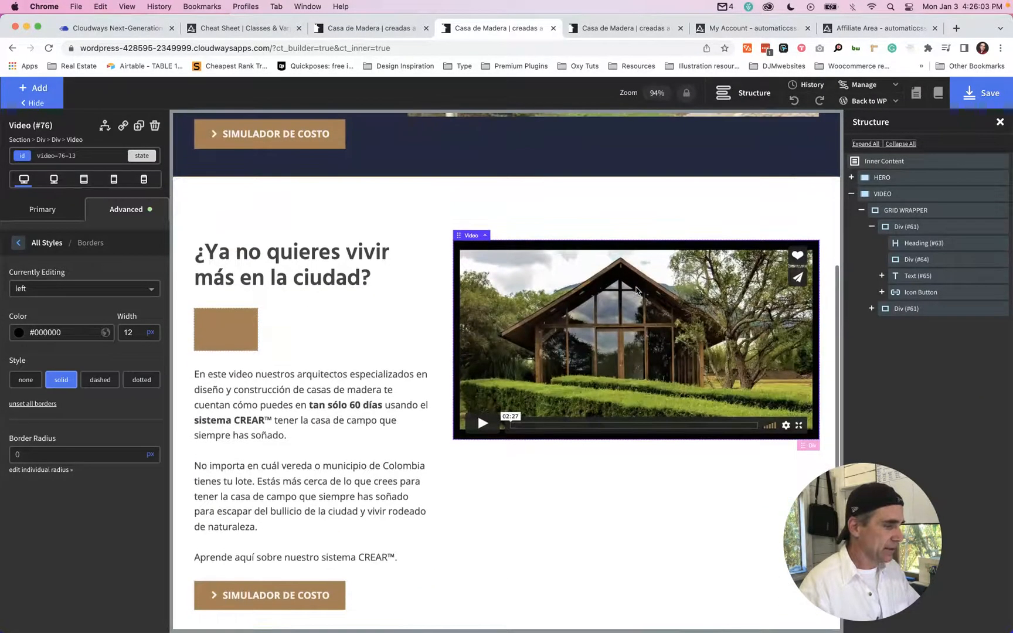
{"action": "left_click", "coordinate": [54, 180]}
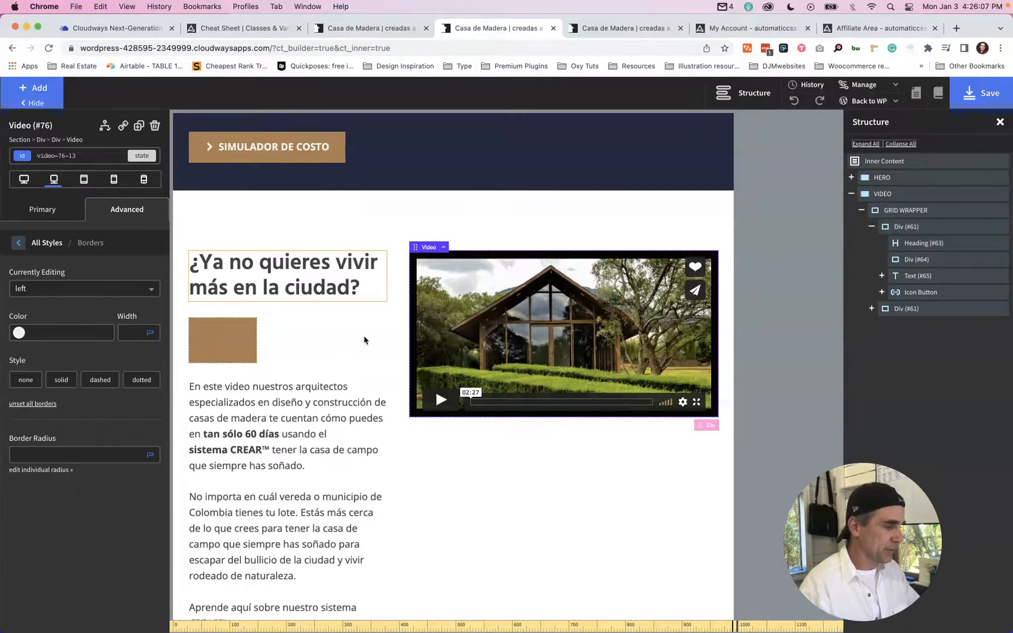
{"action": "scroll", "coordinate": [364, 340], "scroll_direction": "down", "scroll_amount": 2}
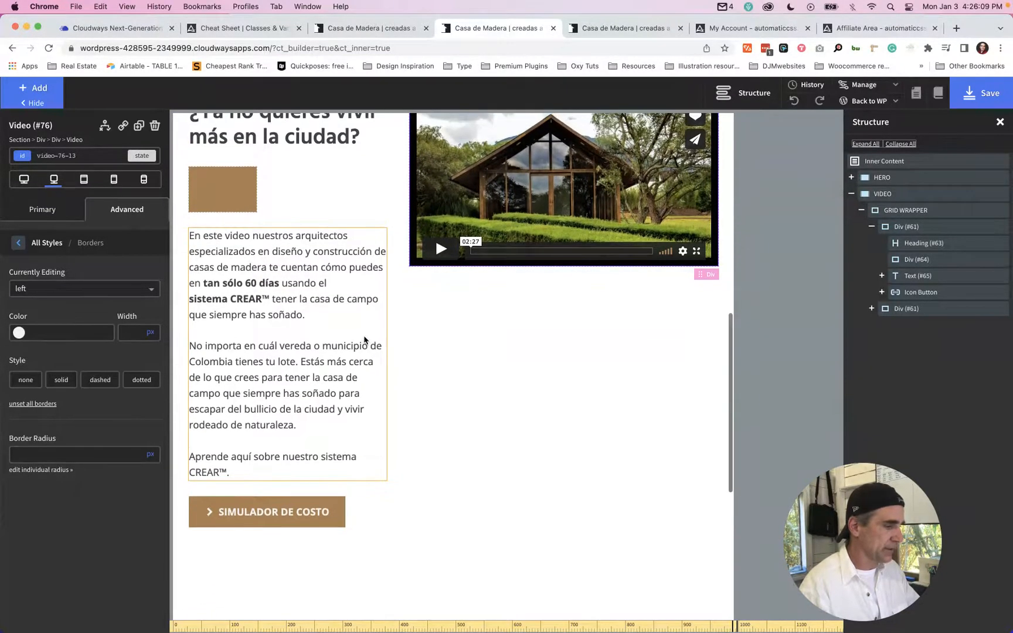
{"action": "left_click", "coordinate": [84, 180]}
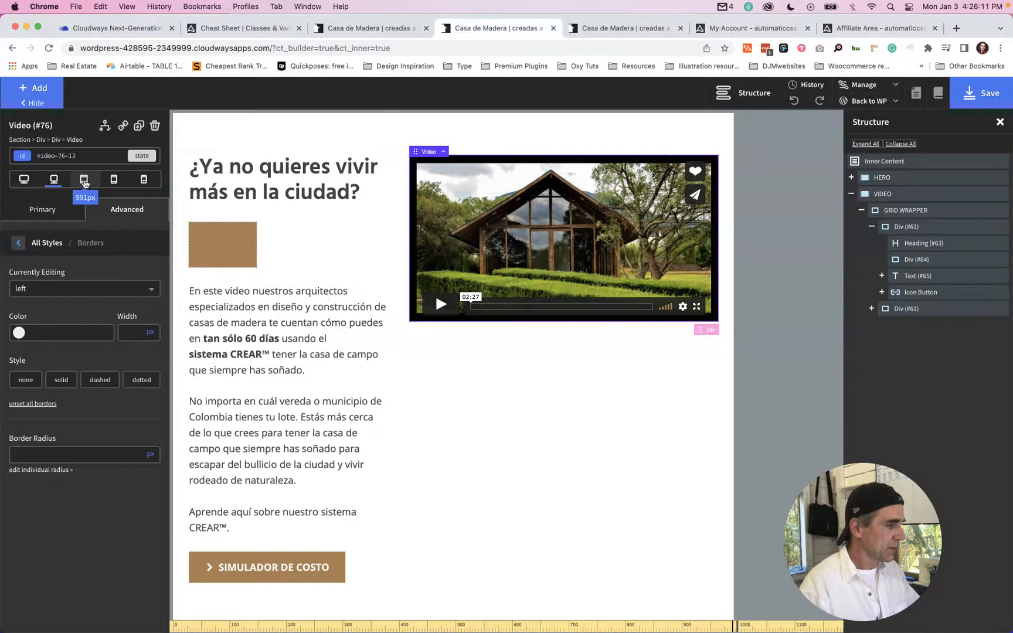
{"action": "scroll", "coordinate": [435, 405], "scroll_direction": "down", "scroll_amount": 5}
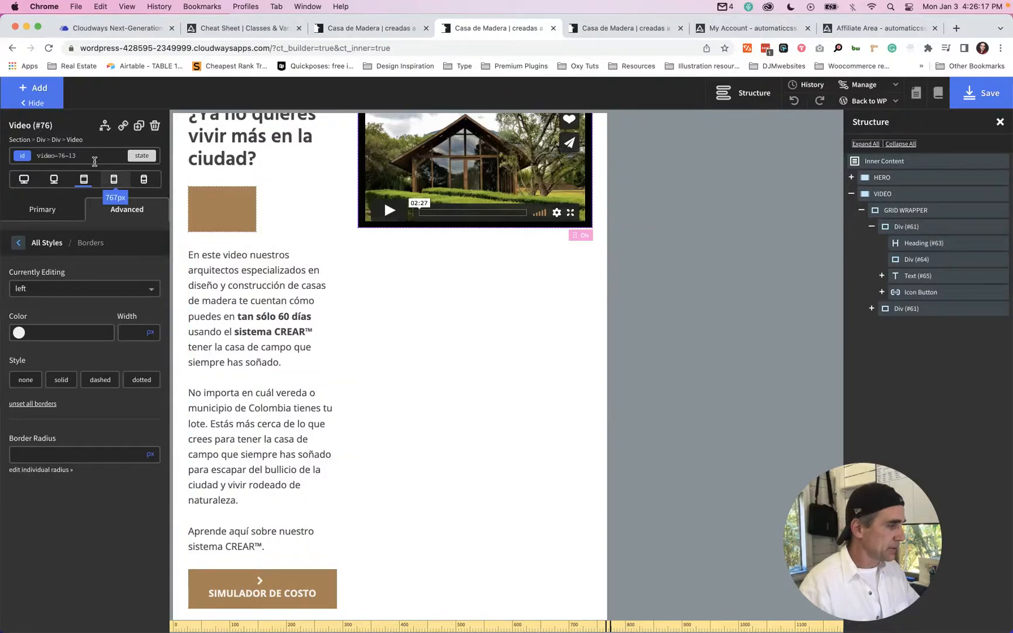
Add the class grid--l-1 to the GRID WRAPPER div of the VIDEO section.
{"action": "left_click", "coordinate": [85, 156]}
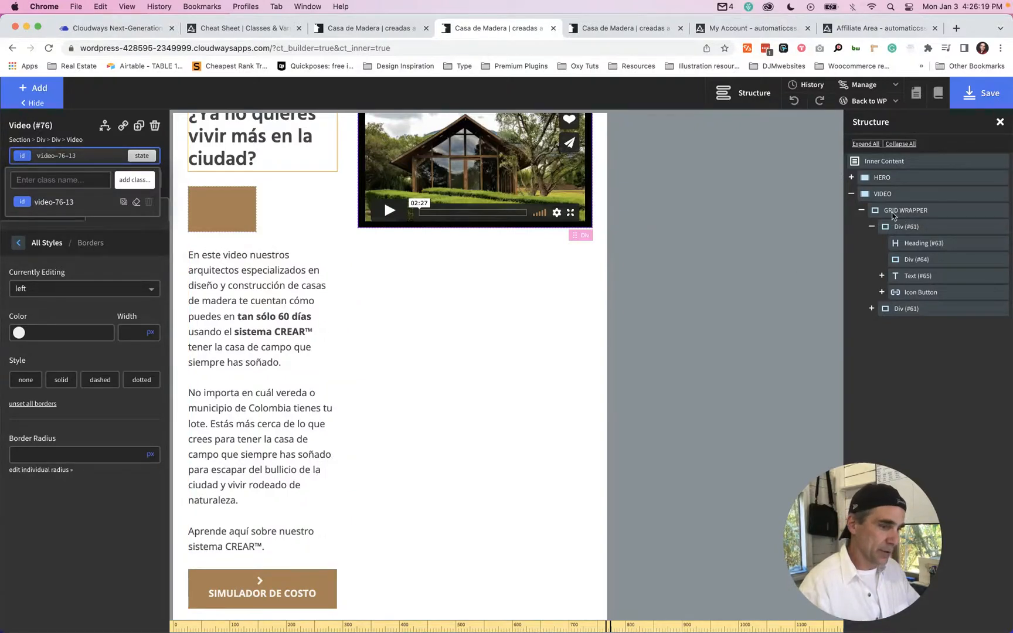
{"action": "left_click", "coordinate": [871, 227]}
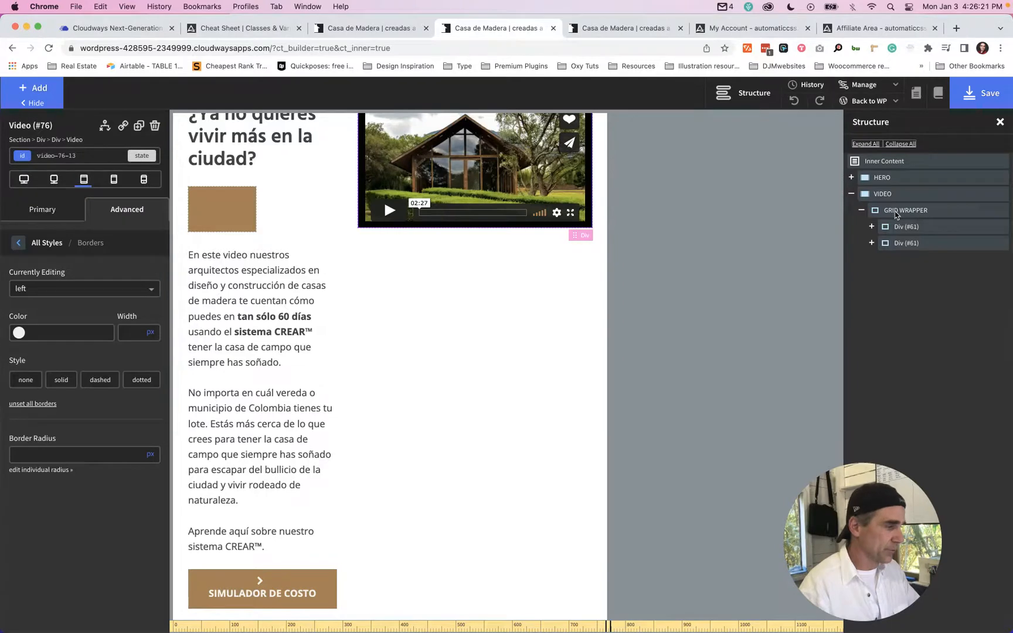
{"action": "left_click", "coordinate": [898, 215]}
{"action": "left_click", "coordinate": [82, 157]}
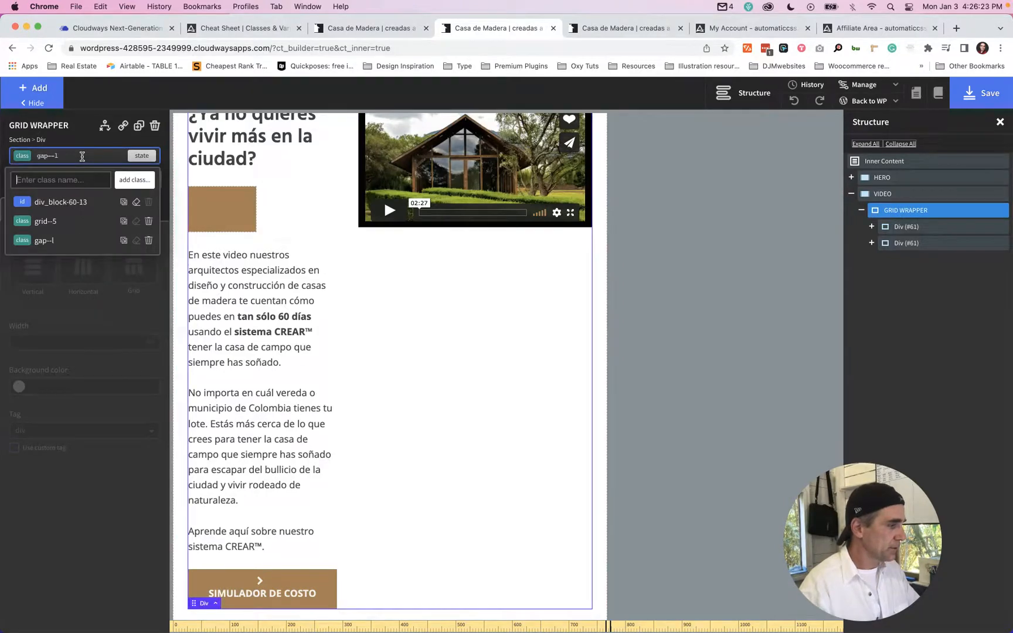
{"action": "type", "text": "grid--l"}
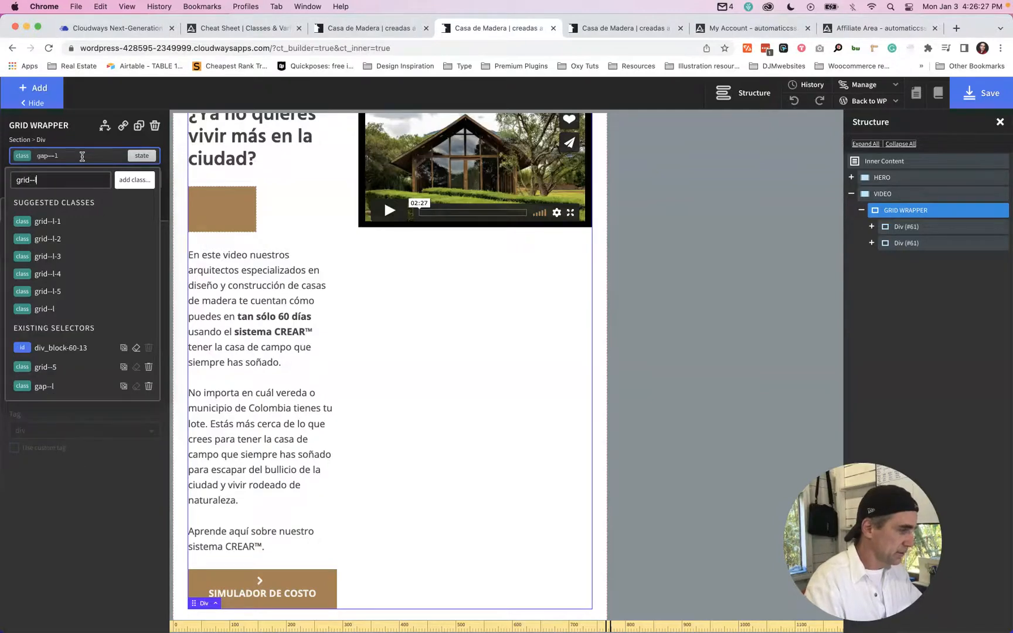
{"action": "left_click", "coordinate": [50, 221]}
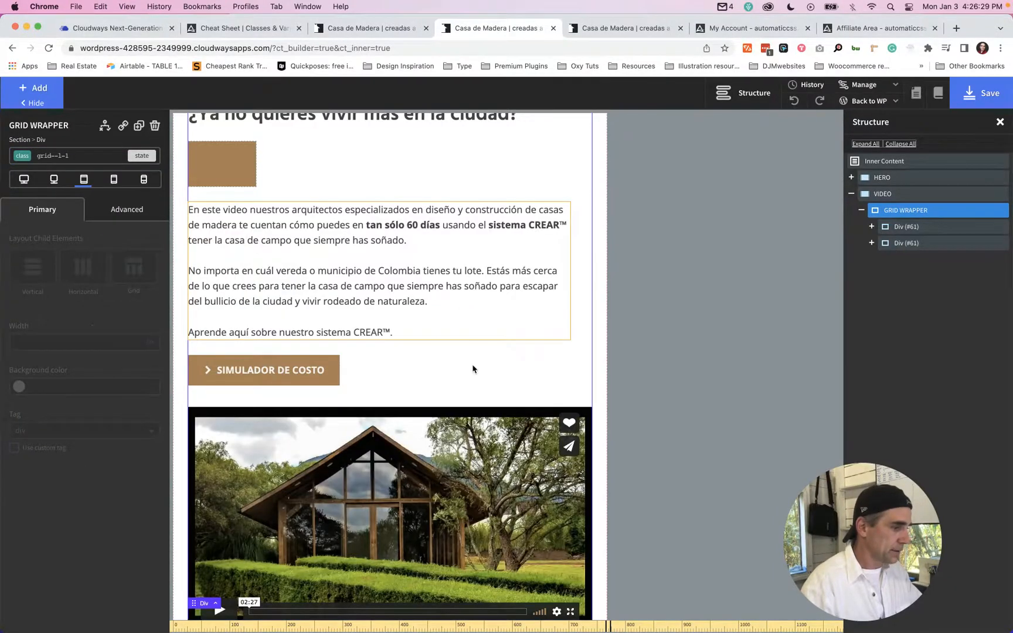
Examine the stacked text and video at the 991px, 767px and smallest phone breakpoints.
{"action": "scroll", "coordinate": [472, 367], "scroll_direction": "down", "scroll_amount": 5}
{"action": "scroll", "coordinate": [472, 368], "scroll_direction": "up", "scroll_amount": 5}
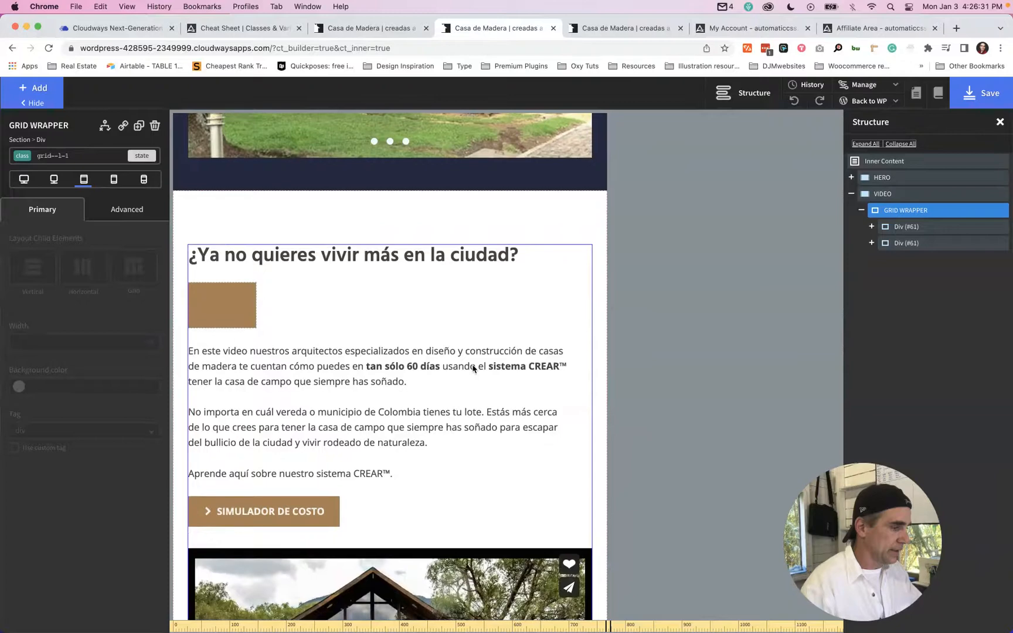
{"action": "scroll", "coordinate": [473, 367], "scroll_direction": "down", "scroll_amount": 3}
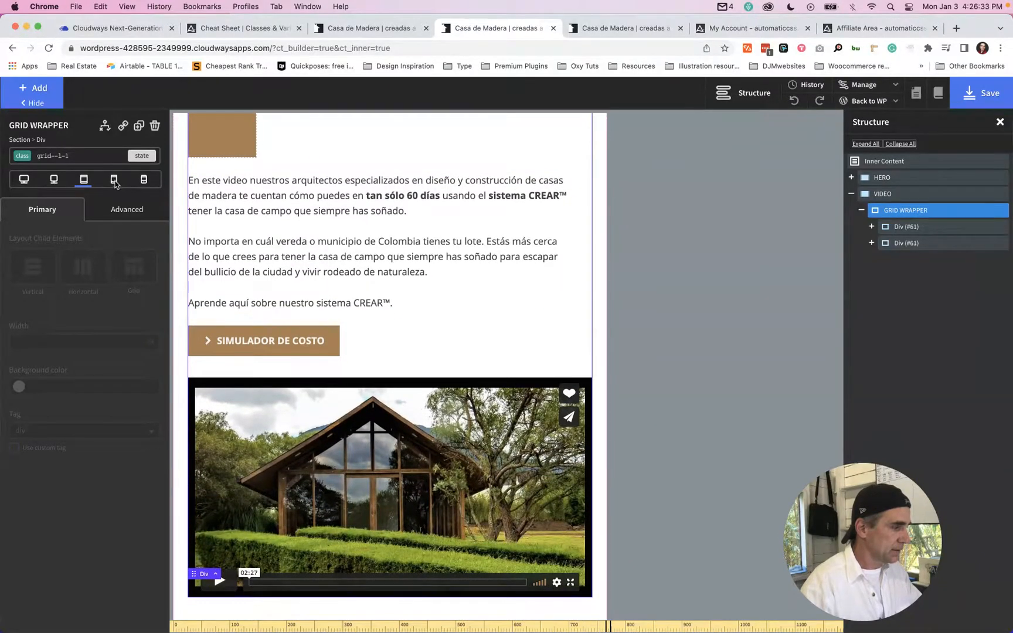
{"action": "left_click", "coordinate": [114, 182]}
{"action": "left_click", "coordinate": [143, 182]}
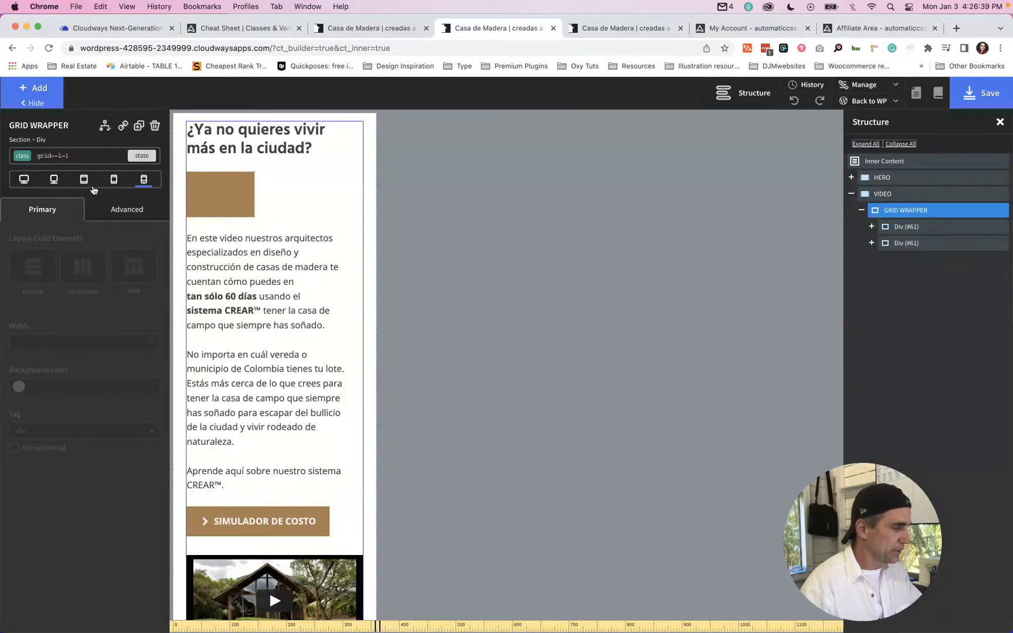
{"action": "left_click", "coordinate": [84, 180]}
{"action": "scroll", "coordinate": [517, 236], "scroll_direction": "up", "scroll_amount": 2}
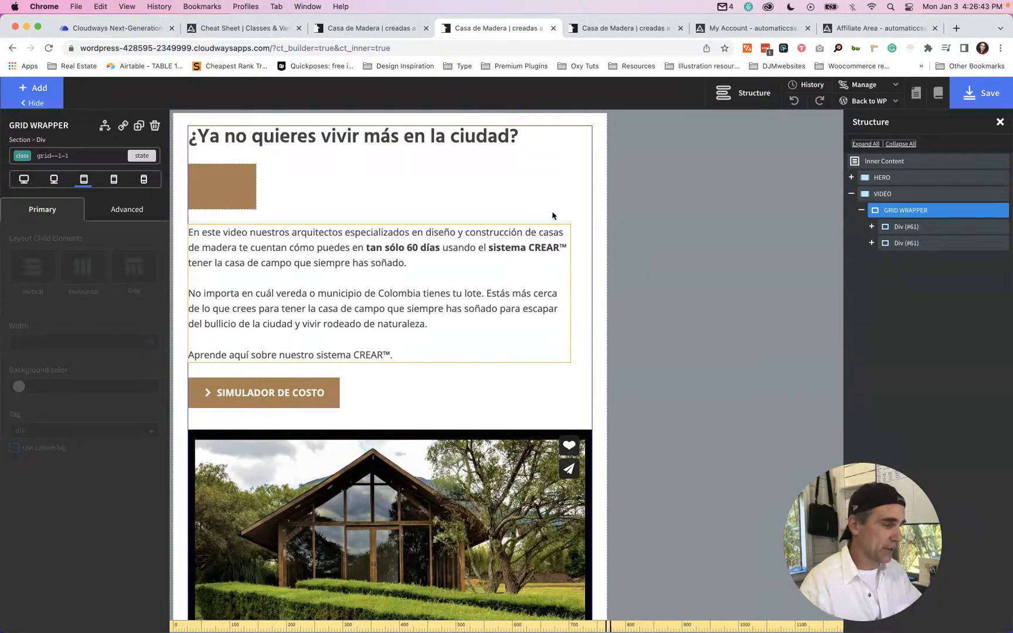
Try the class col-span--l-1 on the text column div at the 991px breakpoint and remove it.
{"action": "left_click", "coordinate": [562, 193]}
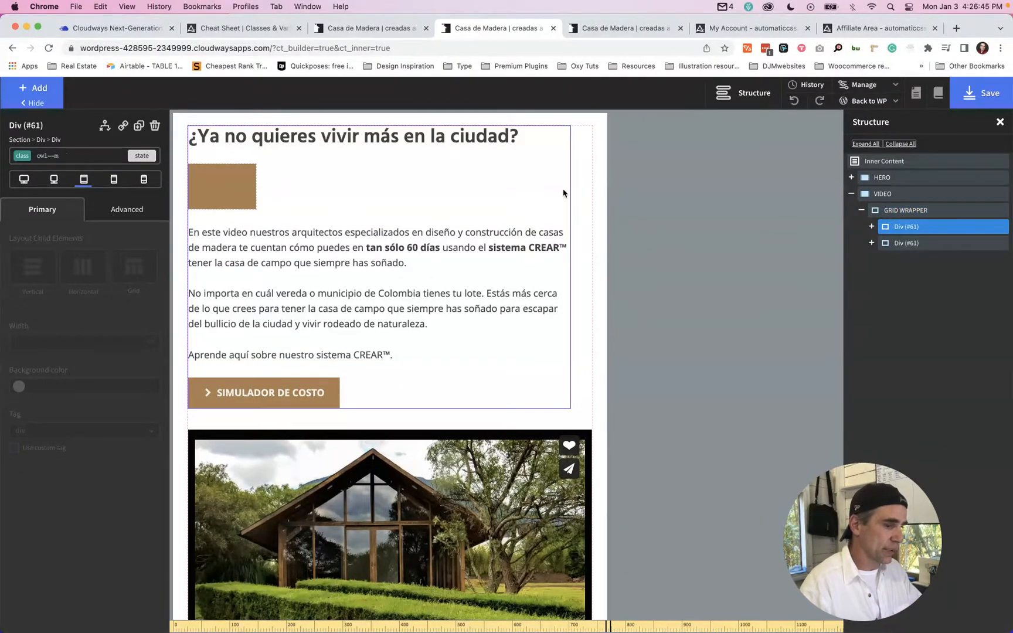
{"action": "left_click", "coordinate": [85, 155]}
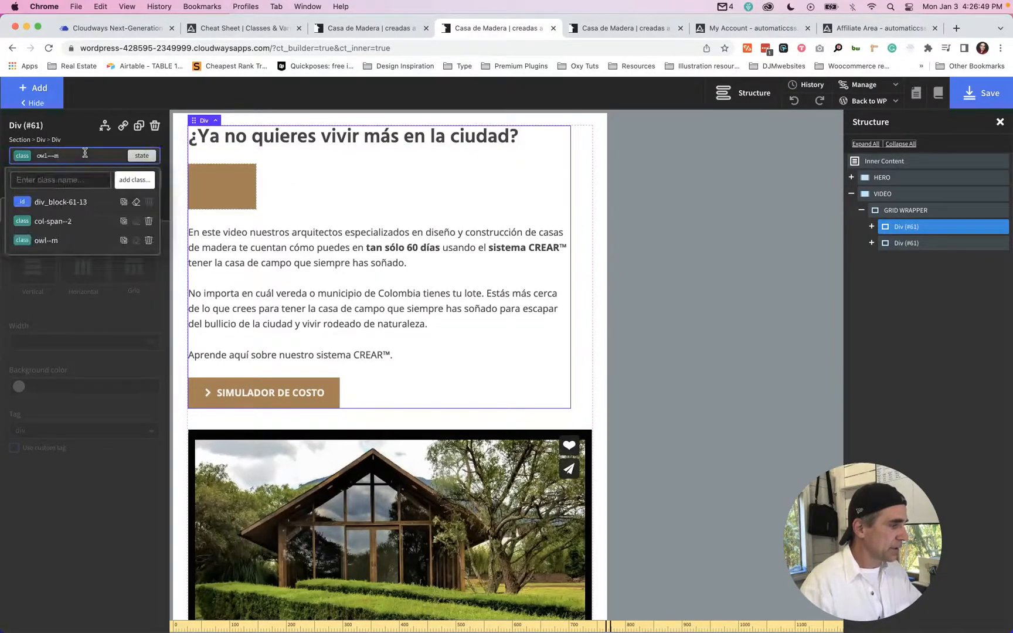
{"action": "left_click", "coordinate": [82, 139]}
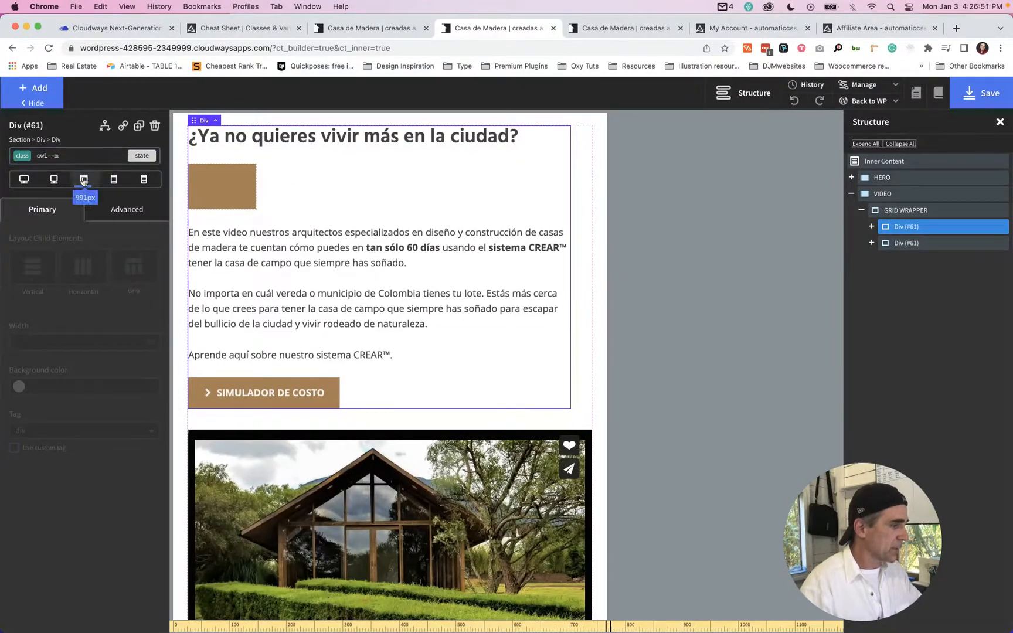
{"action": "left_click", "coordinate": [64, 157]}
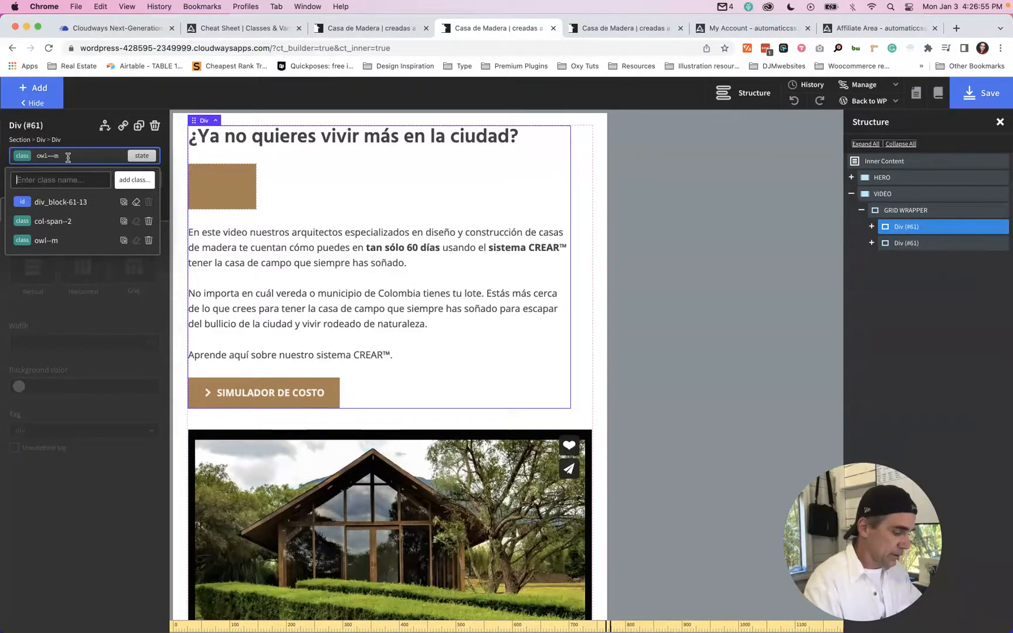
{"action": "type", "text": "col"}
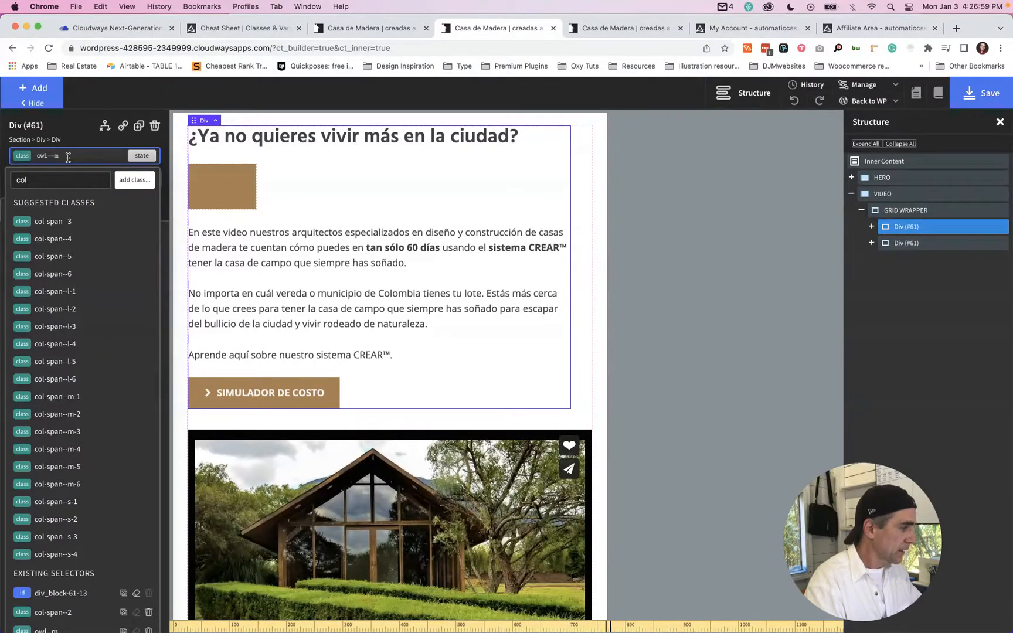
{"action": "left_click", "coordinate": [58, 291]}
{"action": "left_click", "coordinate": [92, 155]}
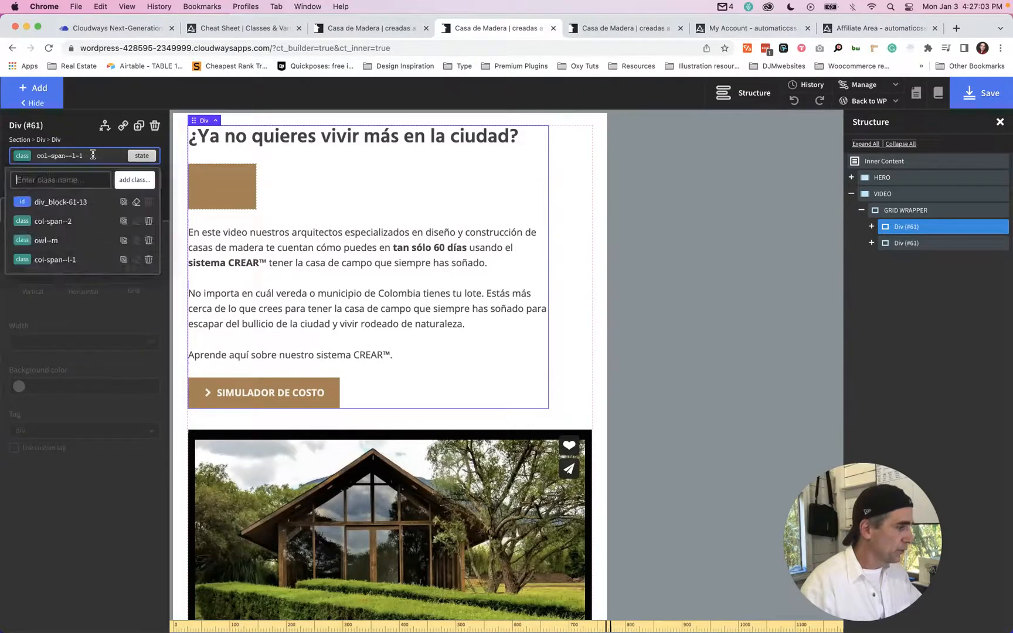
{"action": "left_click", "coordinate": [149, 259]}
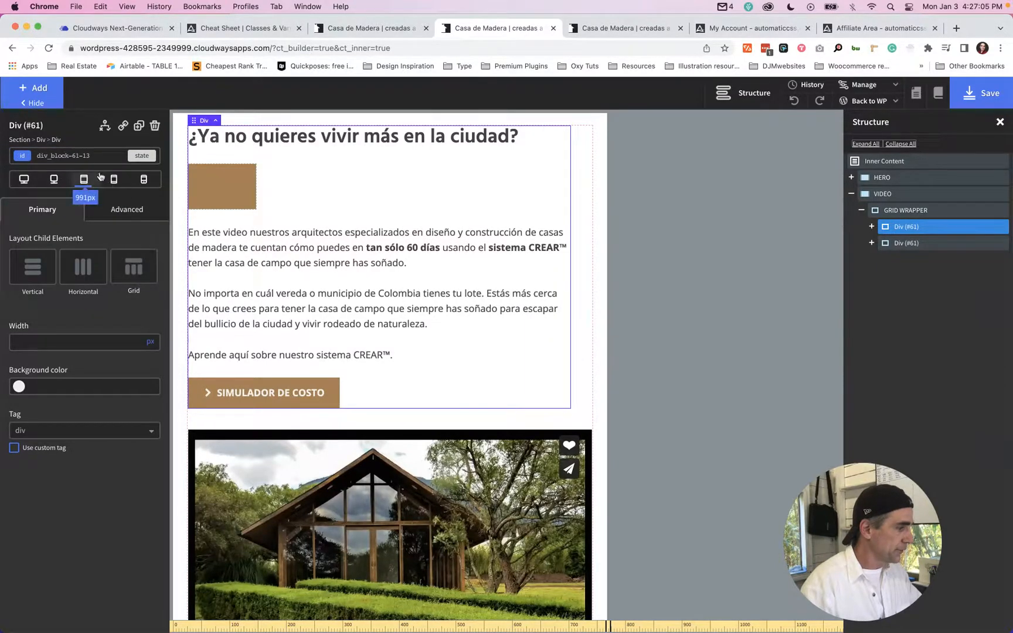
Add the class col-span--l-3 to the text column div and preview it at the phone breakpoints and full width.
{"action": "left_click", "coordinate": [102, 157]}
{"action": "type", "text": "col-span"}
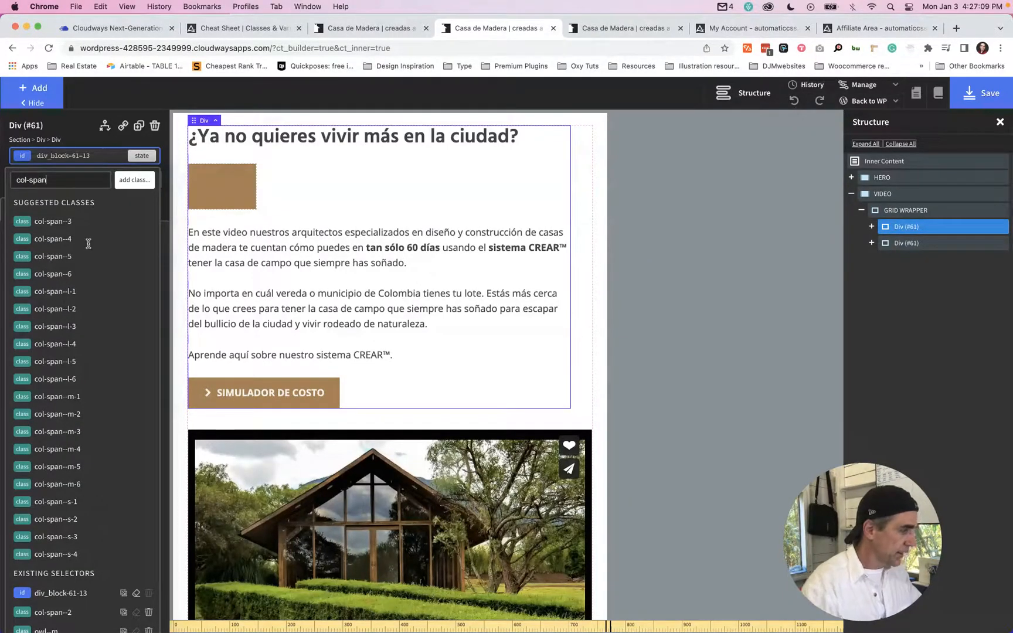
{"action": "left_click", "coordinate": [68, 330]}
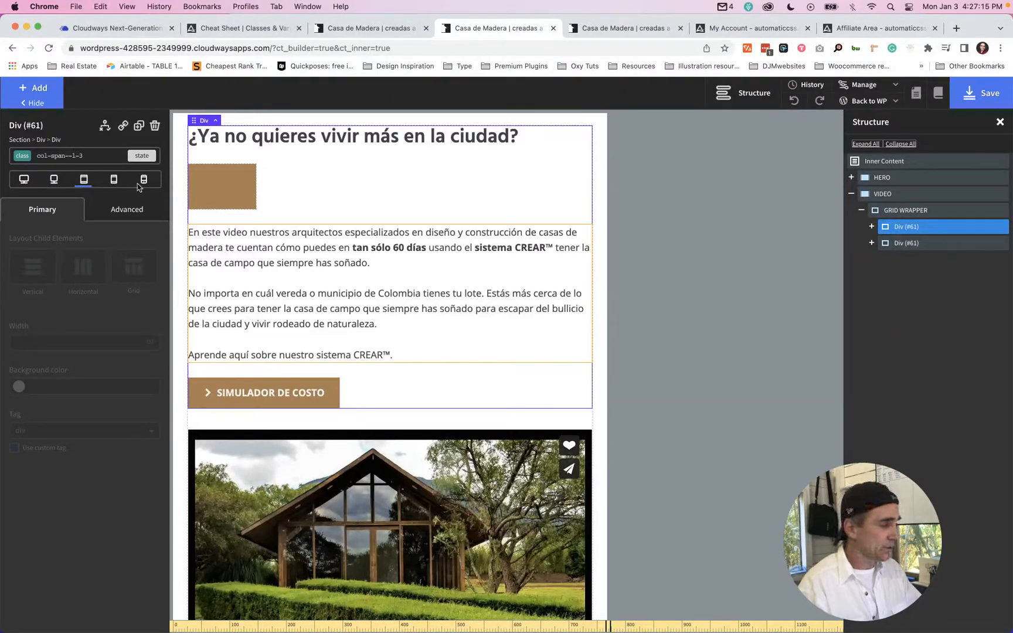
{"action": "left_click", "coordinate": [115, 181]}
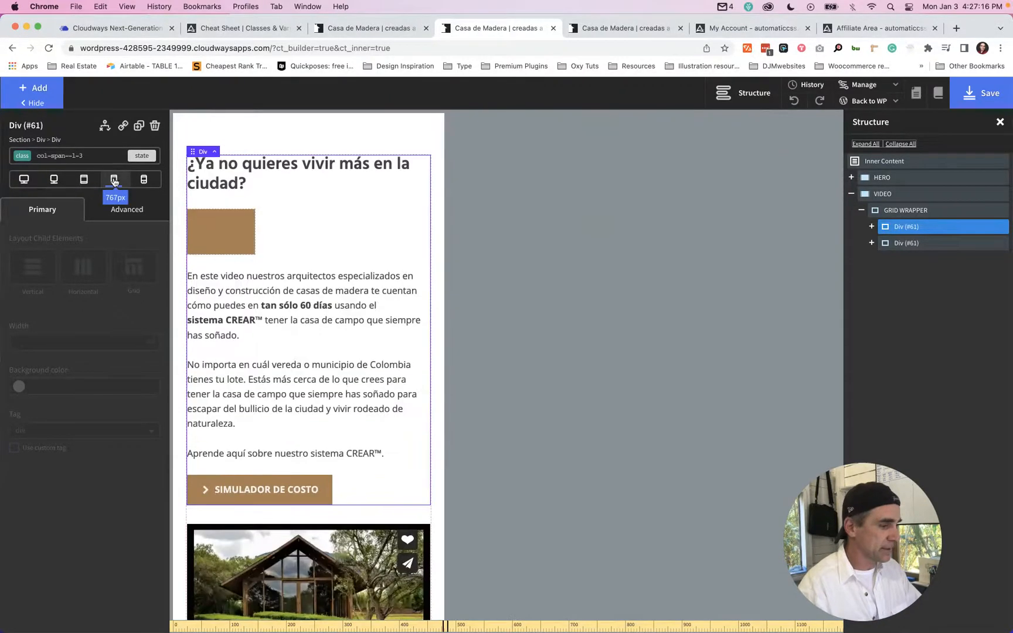
{"action": "left_click", "coordinate": [145, 180]}
{"action": "left_click", "coordinate": [24, 179]}
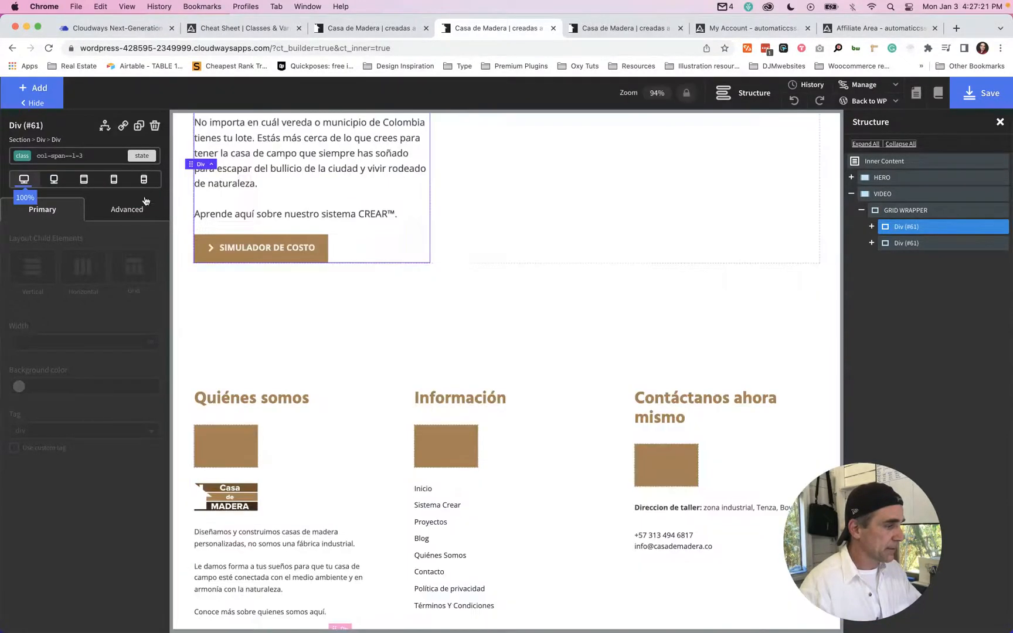
Save the page and open its frontend view from the builder.
{"action": "scroll", "coordinate": [619, 391], "scroll_direction": "up", "scroll_amount": 3}
{"action": "scroll", "coordinate": [622, 392], "scroll_direction": "up", "scroll_amount": 4}
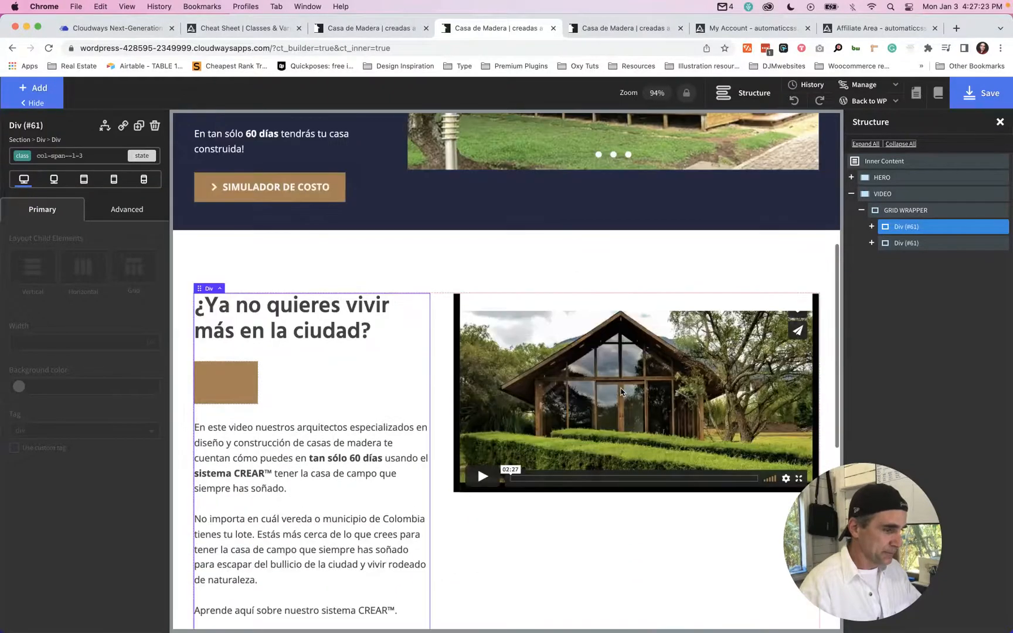
{"action": "key", "text": "super+s"}
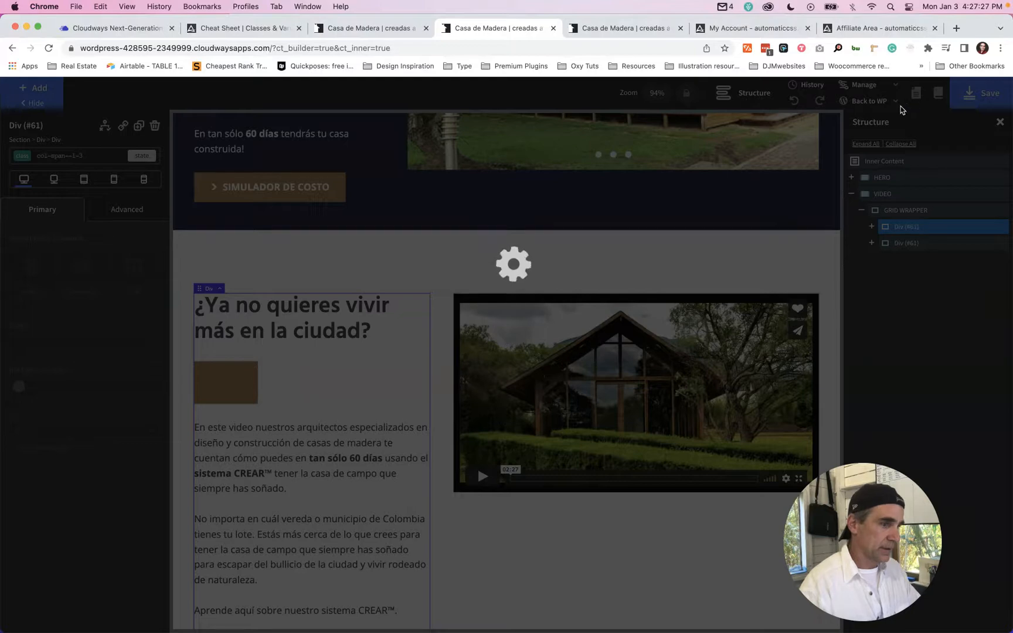
{"action": "mouse_move", "coordinate": [873, 105]}
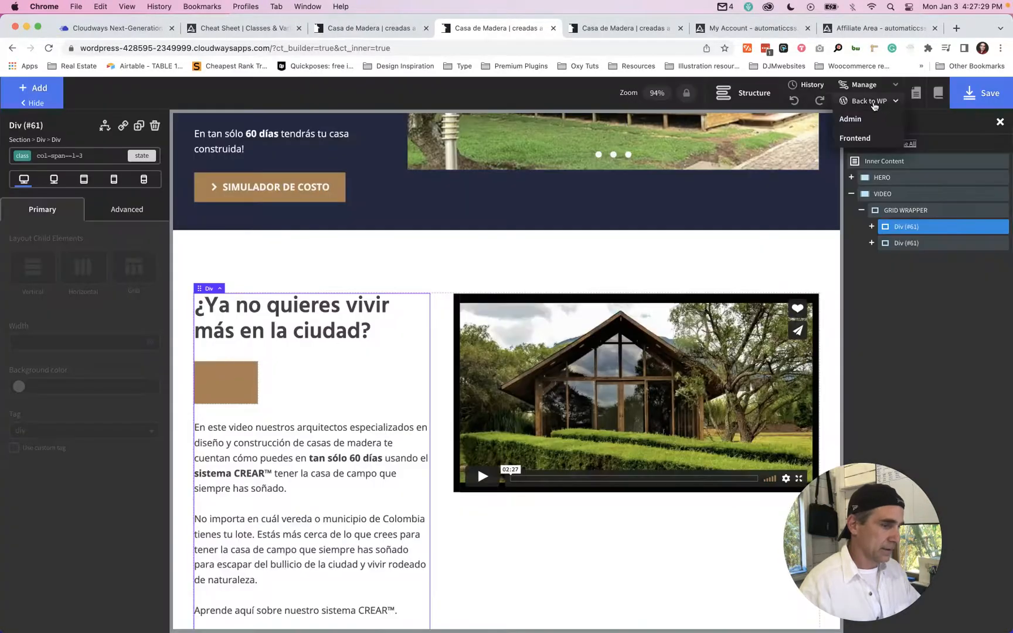
{"action": "left_click", "coordinate": [856, 140]}
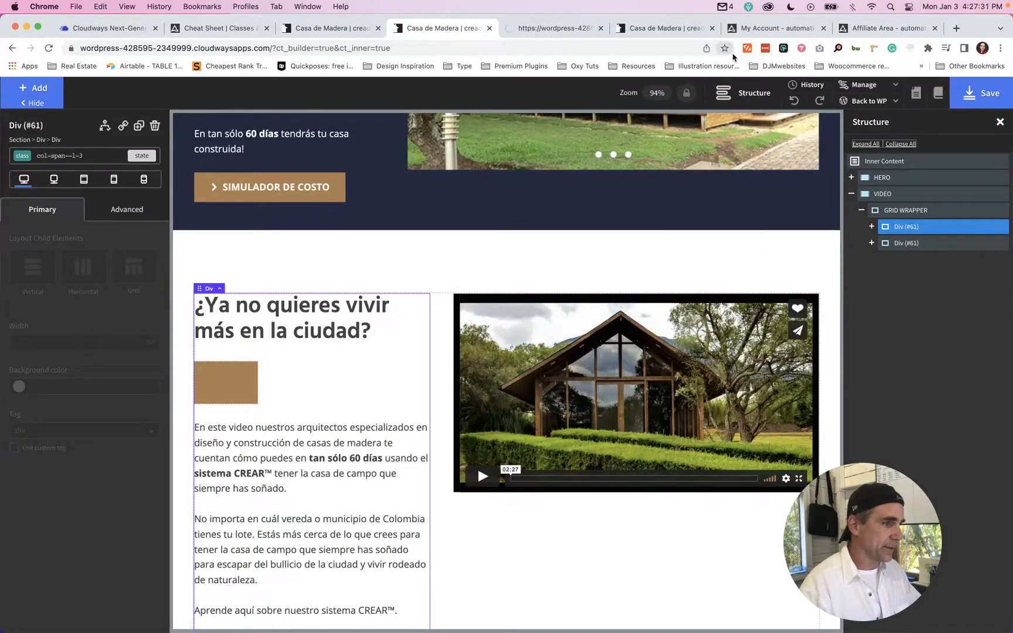
Close the outdated frontend tab and review the text-and-video section on the newly opened frontend page.
{"action": "left_click", "coordinate": [712, 27]}
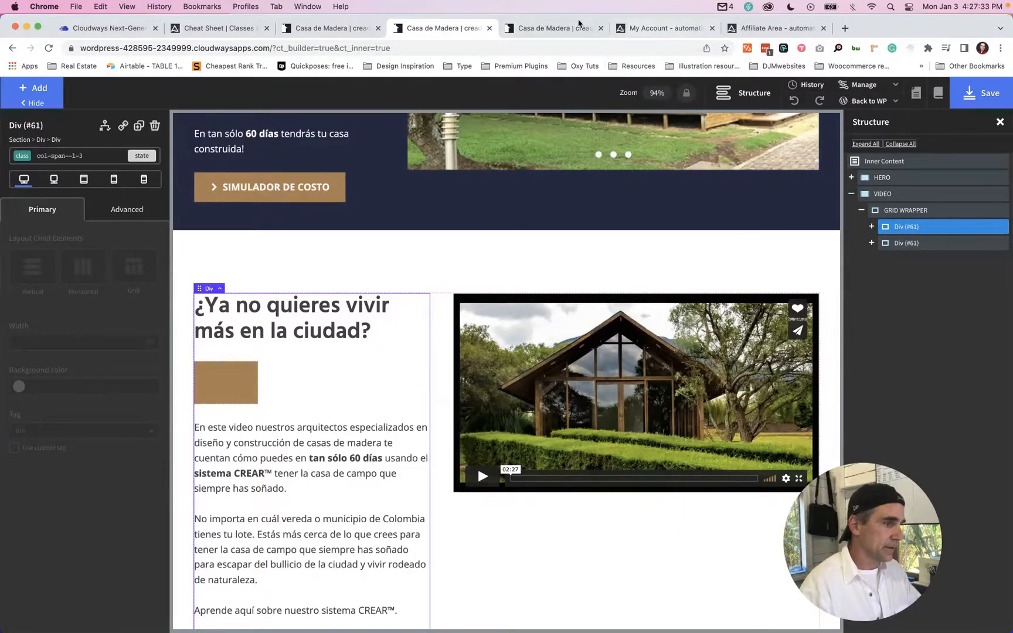
{"action": "left_click", "coordinate": [557, 34]}
{"action": "scroll", "coordinate": [530, 326], "scroll_direction": "down", "scroll_amount": 10}
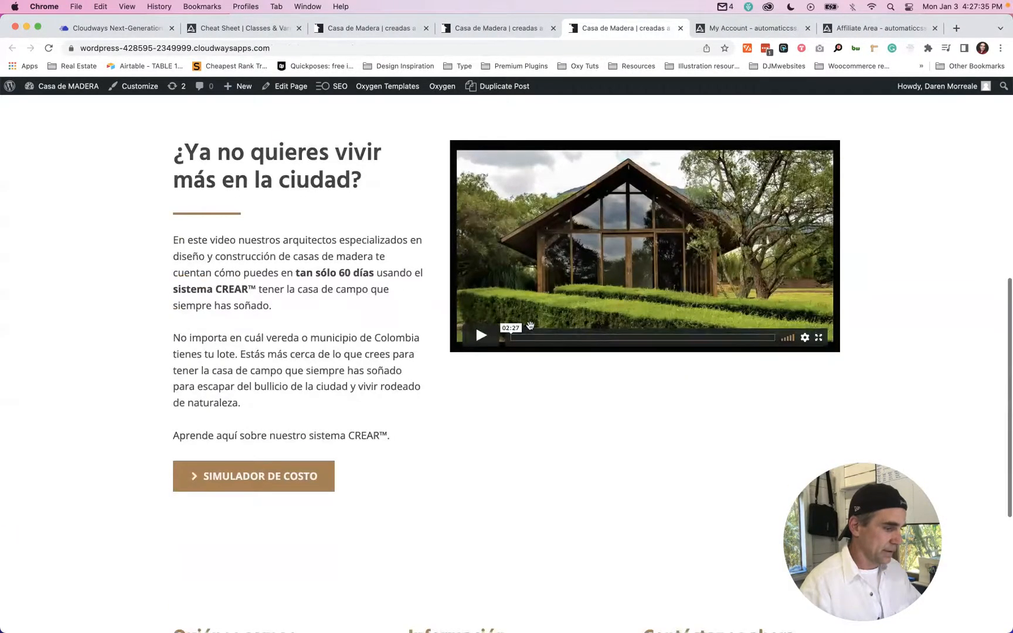
{"action": "scroll", "coordinate": [530, 326], "scroll_direction": "up", "scroll_amount": 3}
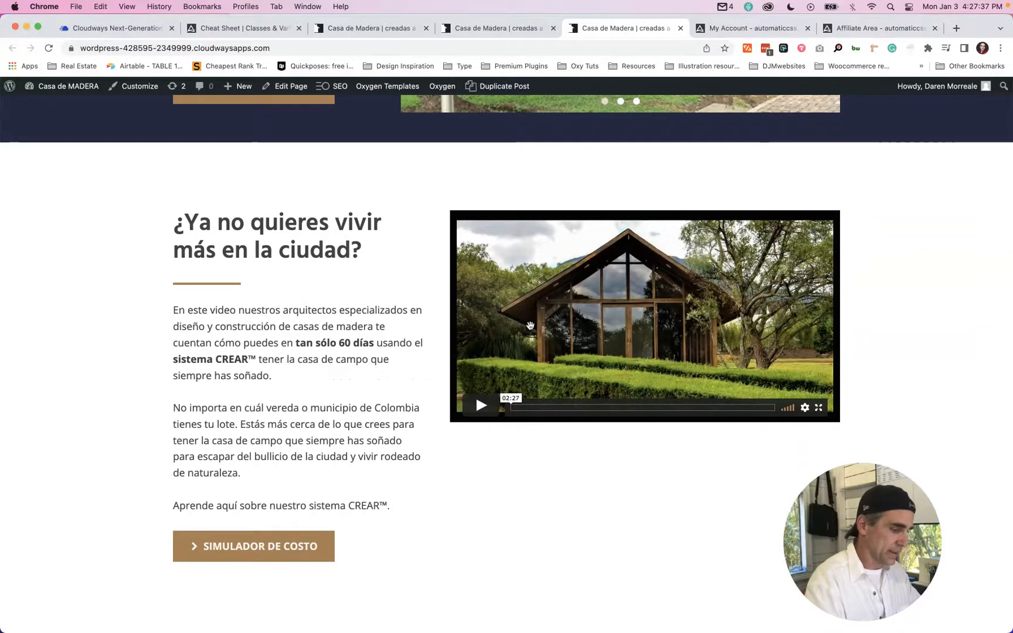
Preview the frontend page in the browser's responsive device mode, narrowing the viewport to 870 px and widening it back to 1752 px.
{"action": "key", "text": "super+alt+i"}
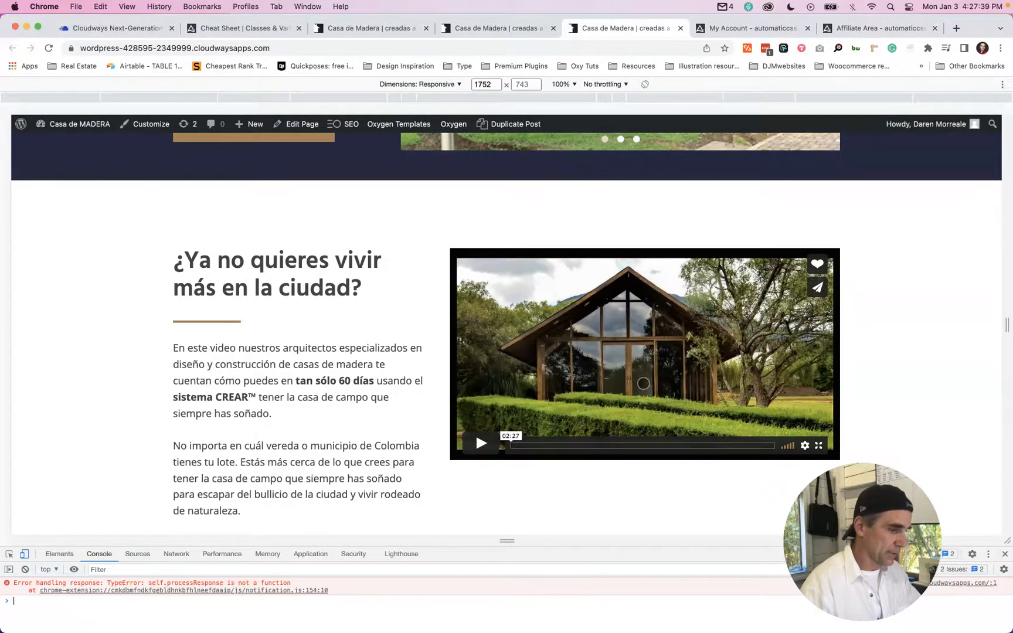
{"action": "scroll", "coordinate": [851, 291], "scroll_direction": "down", "scroll_amount": 1}
{"action": "scroll", "coordinate": [852, 290], "scroll_direction": "down", "scroll_amount": 1}
{"action": "left_click_drag", "start_coordinate": [1006, 325], "coordinate": [757, 321]}
{"action": "scroll", "coordinate": [618, 376], "scroll_direction": "down", "scroll_amount": 6}
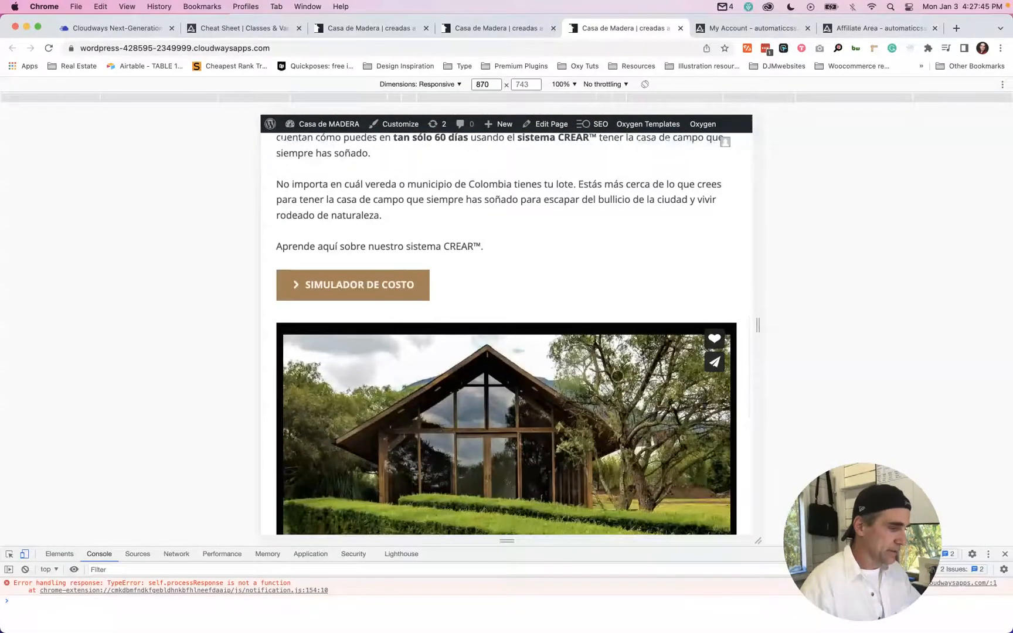
{"action": "scroll", "coordinate": [679, 344], "scroll_direction": "down", "scroll_amount": 5}
{"action": "left_click_drag", "start_coordinate": [758, 324], "coordinate": [1006, 317]}
{"action": "scroll", "coordinate": [819, 275], "scroll_direction": "up", "scroll_amount": 6}
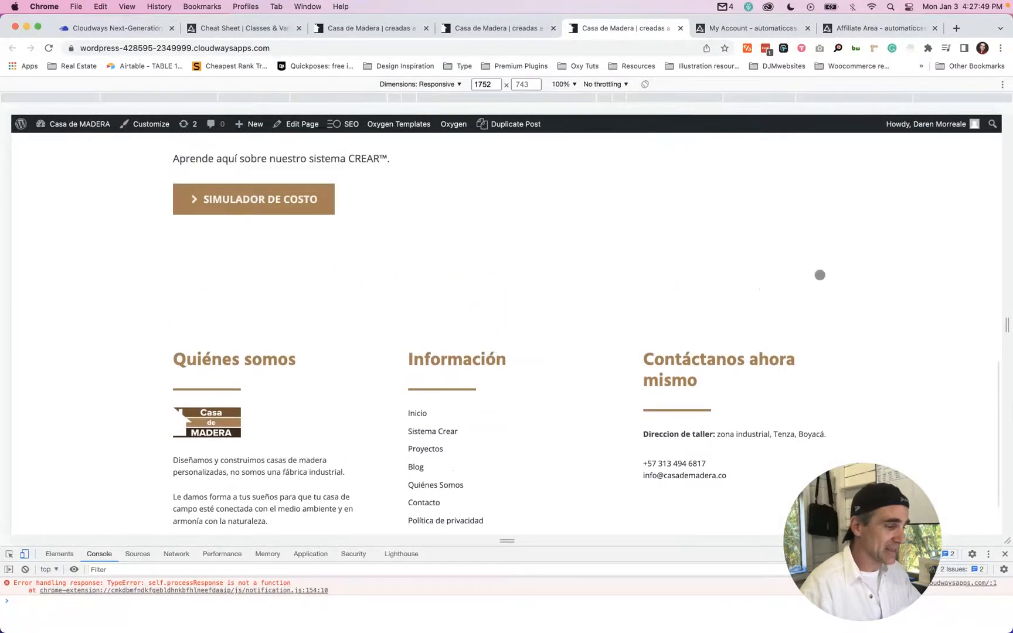
{"action": "scroll", "coordinate": [819, 275], "scroll_direction": "up", "scroll_amount": 2}
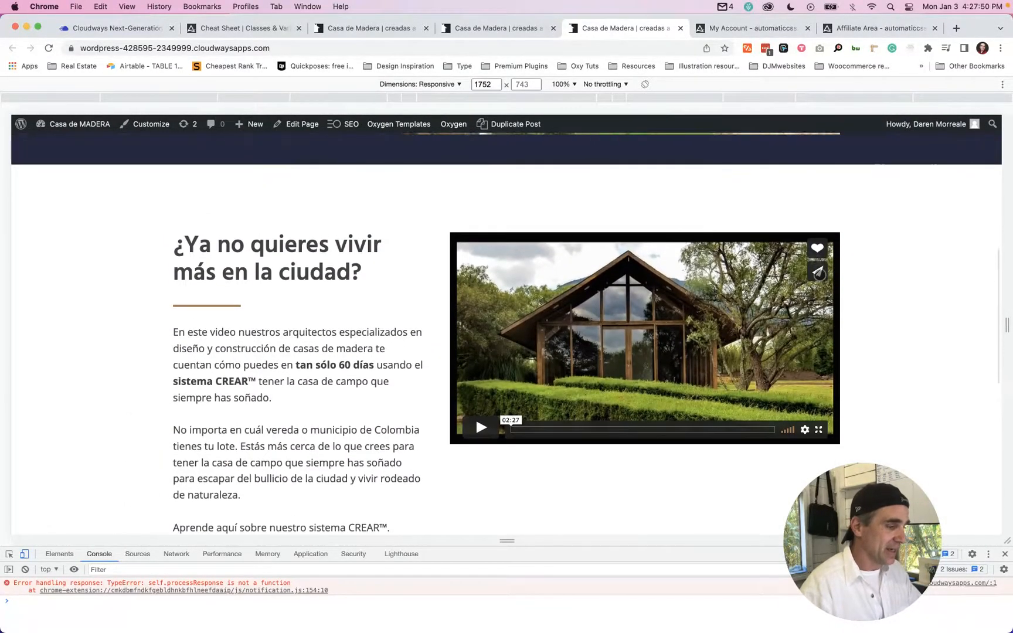
Return to the page builder, select the GRID WRAPPER of the video section, and compare the section with the live casademadera.co page.
{"action": "left_click", "coordinate": [514, 32]}
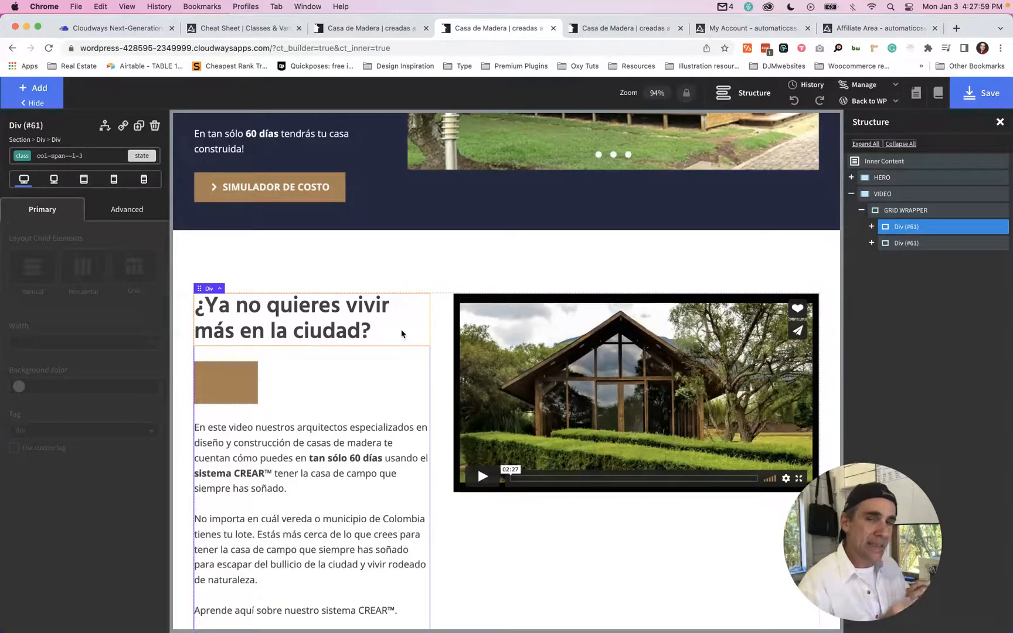
{"action": "scroll", "coordinate": [401, 334], "scroll_direction": "down", "scroll_amount": 2}
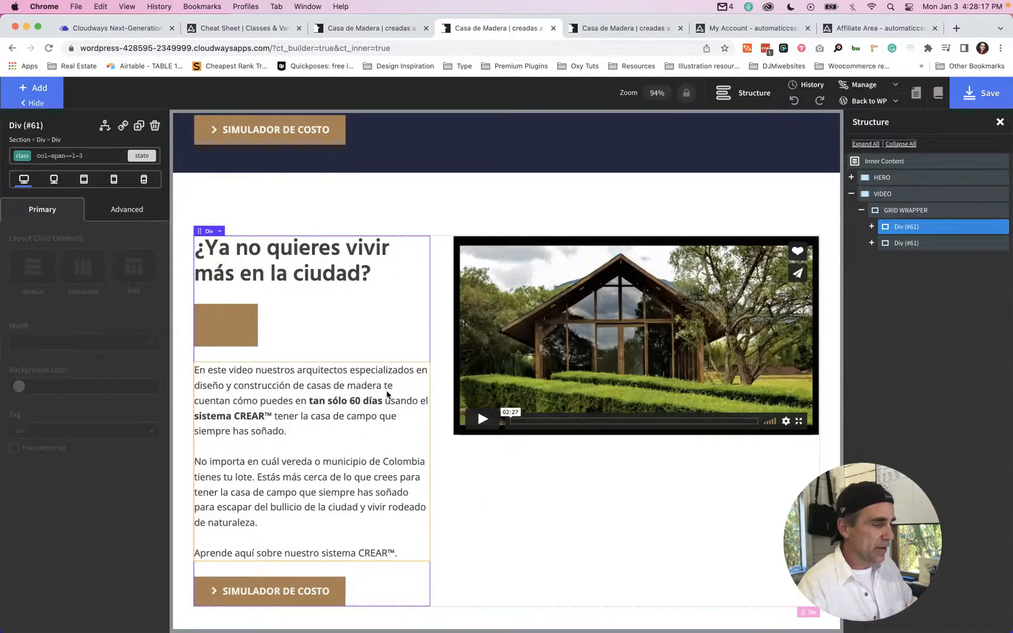
{"action": "scroll", "coordinate": [478, 408], "scroll_direction": "down", "scroll_amount": 1}
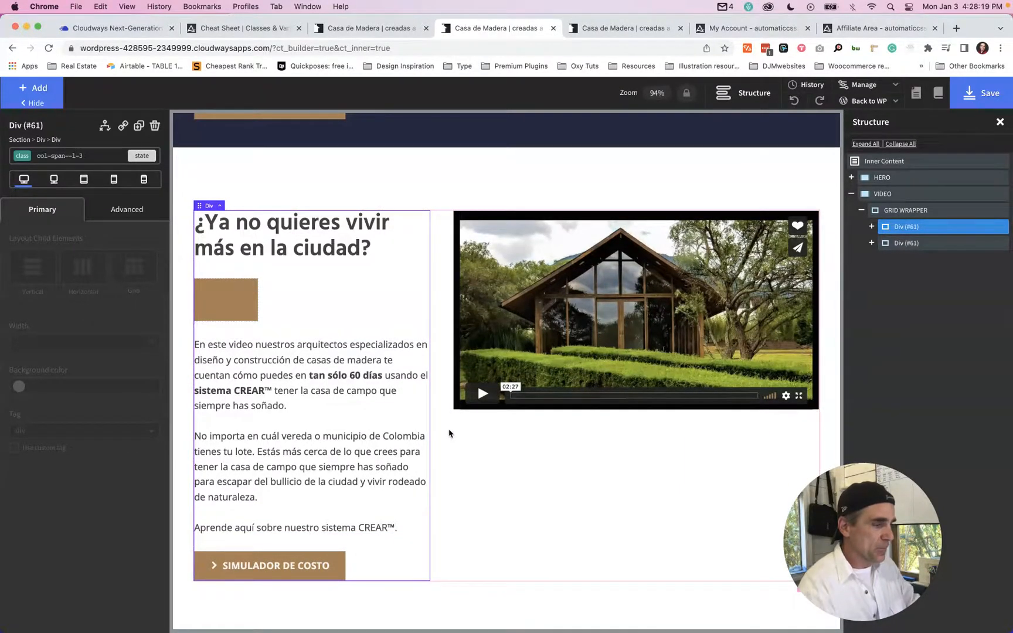
{"action": "left_click", "coordinate": [464, 457]}
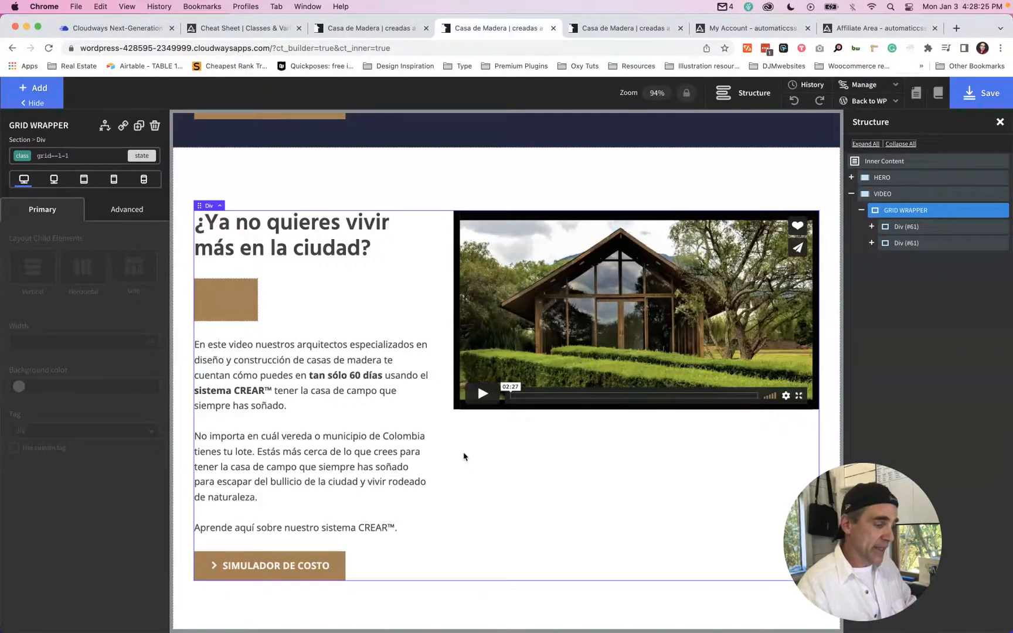
{"action": "left_click", "coordinate": [384, 28]}
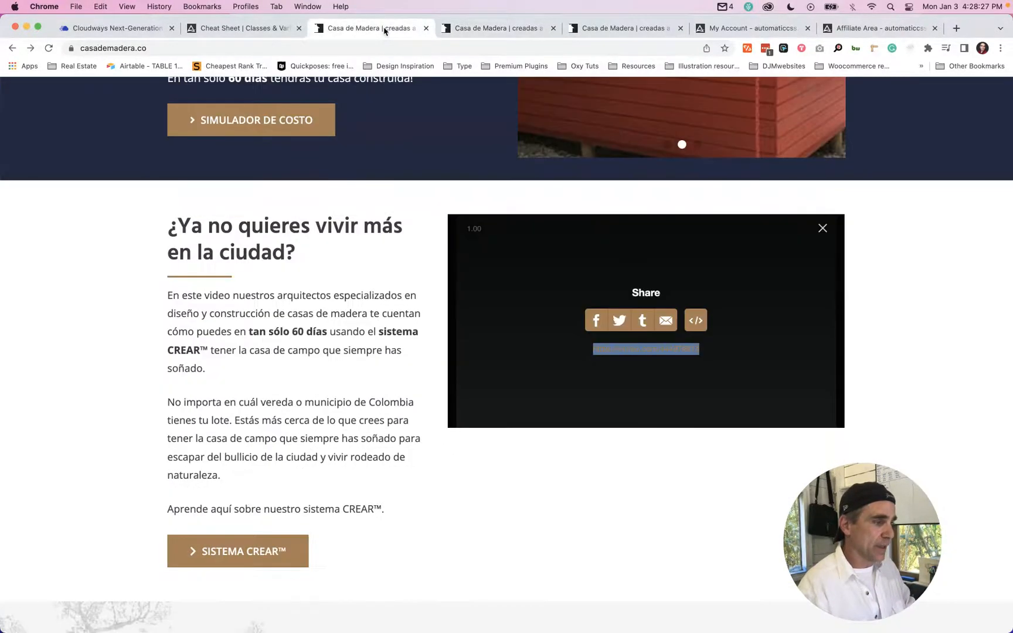
{"action": "left_click", "coordinate": [494, 27]}
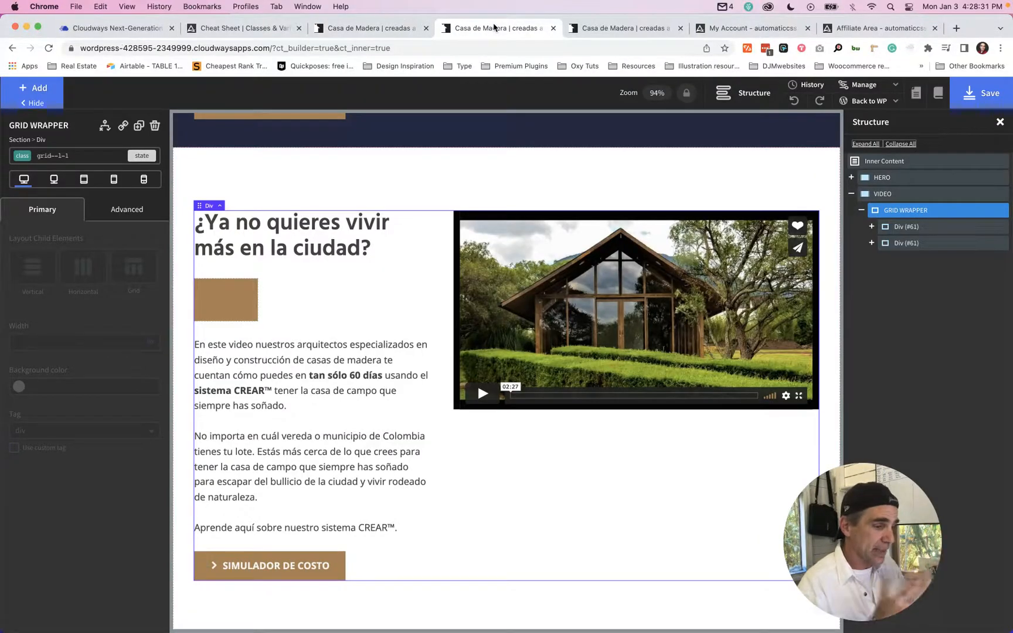